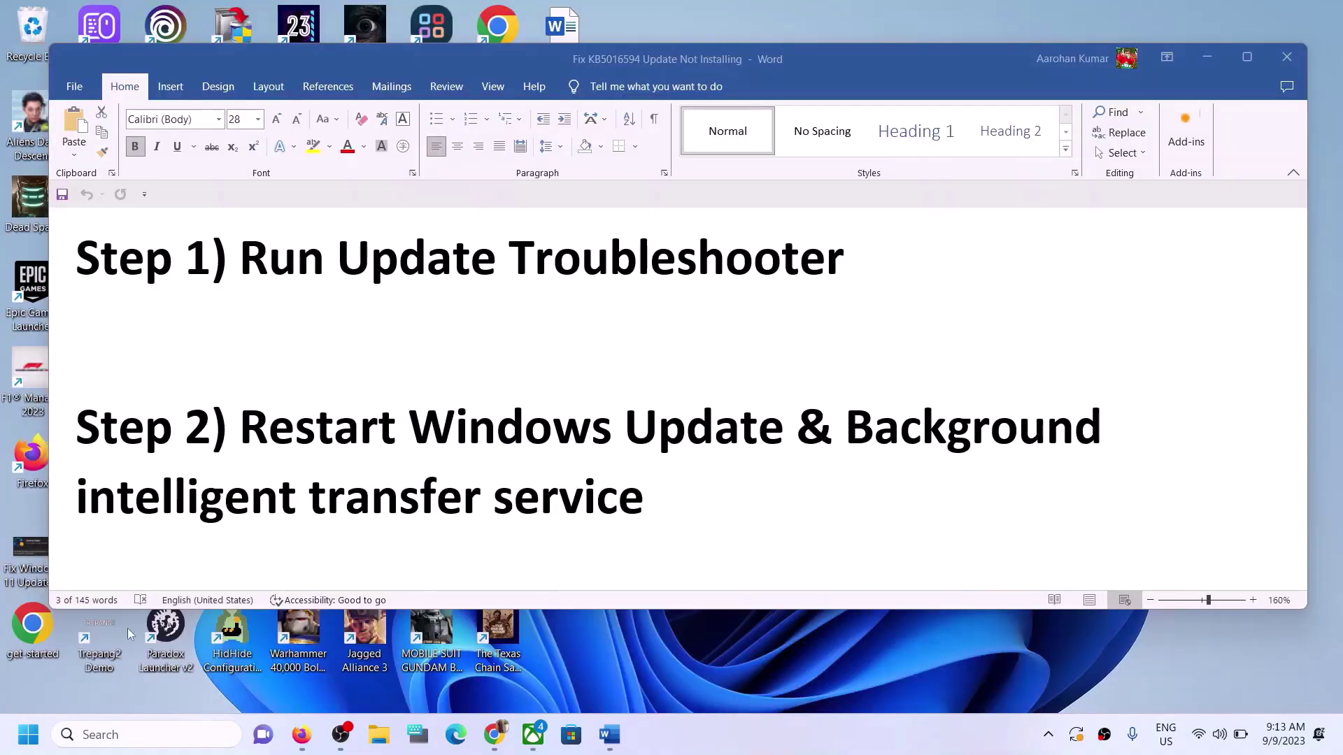
Open Settings > System > Troubleshoot > Other troubleshooters to reach the Windows Update troubleshooter
{"action": "left_click", "coordinate": [20, 742]}
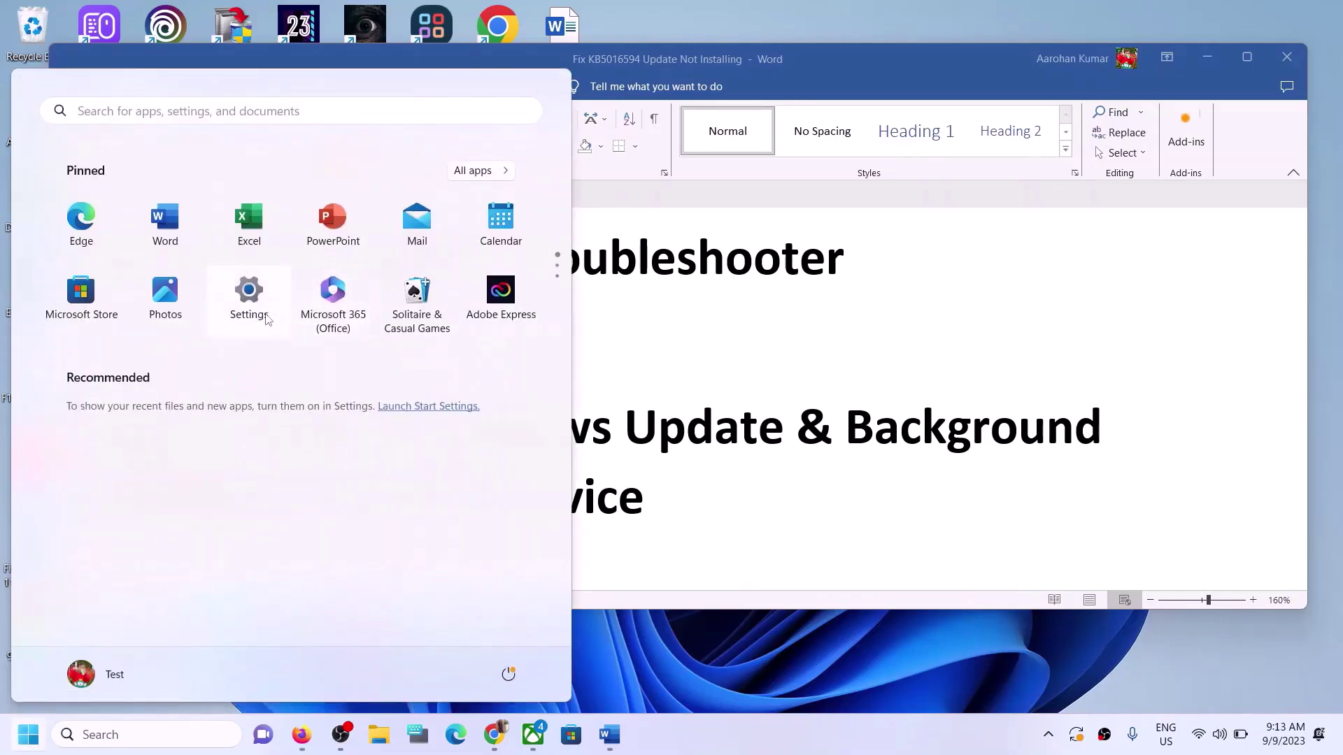
{"action": "left_click", "coordinate": [266, 317]}
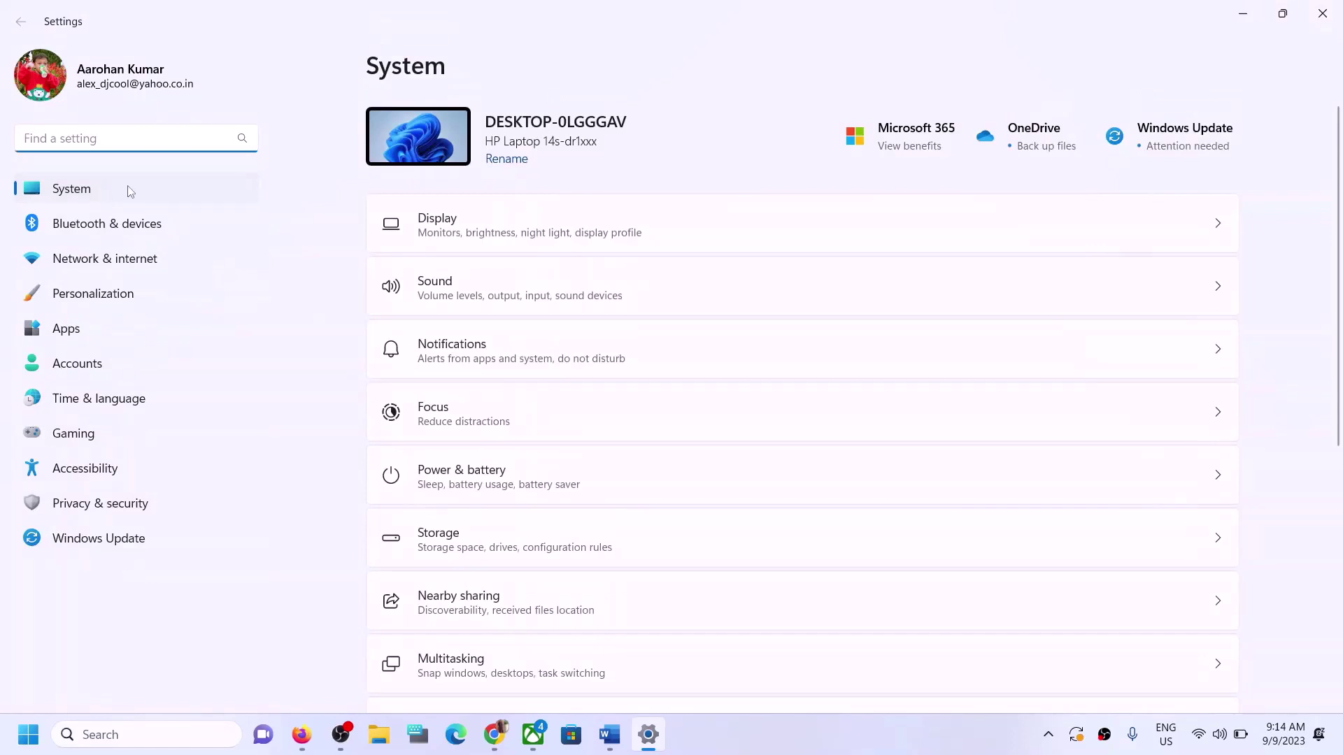
{"action": "scroll", "coordinate": [650, 453], "scroll_direction": "down", "scroll_amount": 5}
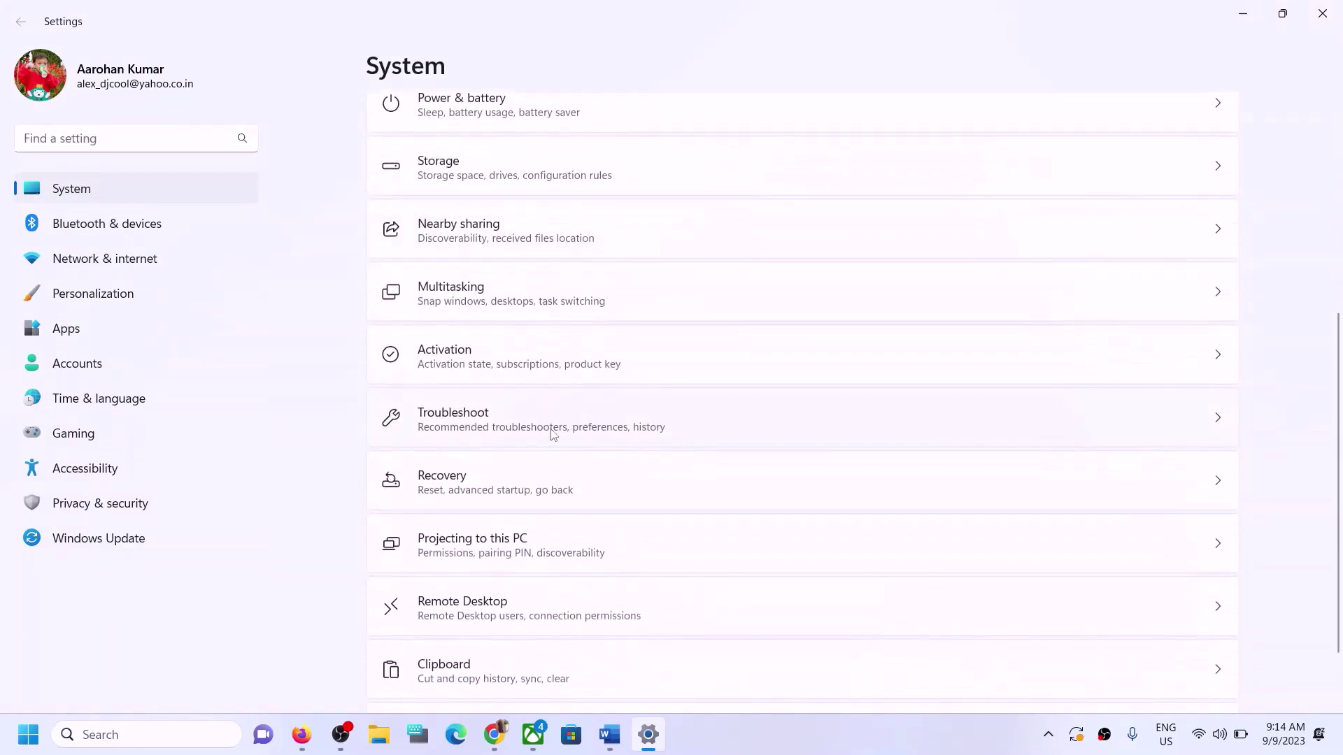
{"action": "left_click", "coordinate": [490, 428]}
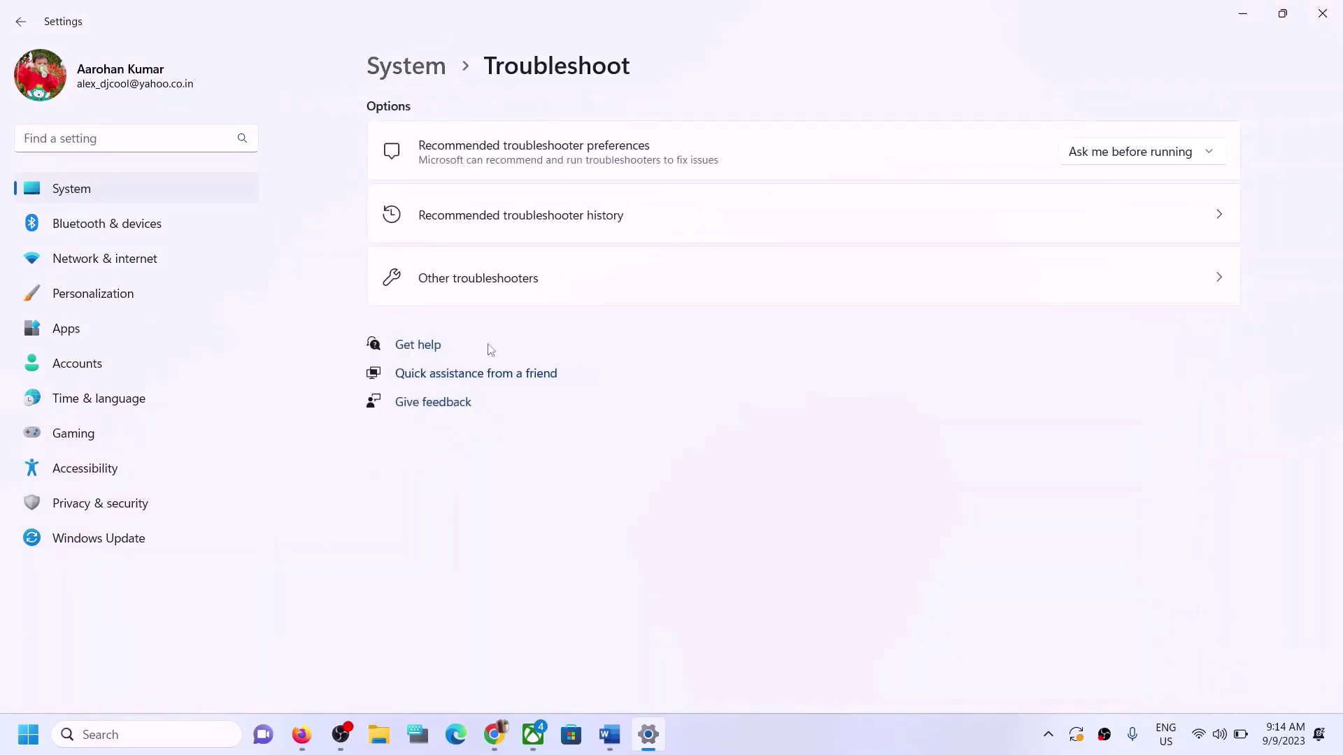
{"action": "left_click", "coordinate": [565, 283]}
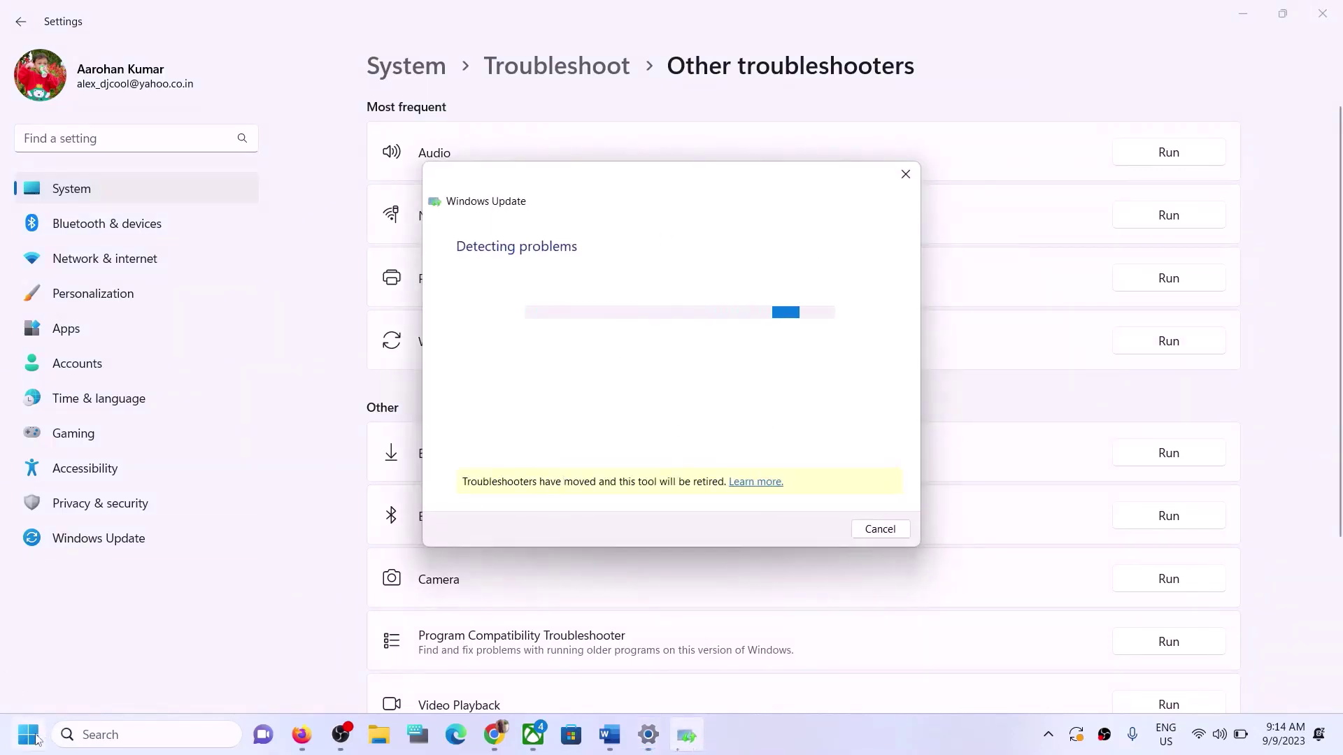
Dismiss the Start menu power options without choosing one and bring the Word notes back to the front
{"action": "key", "text": "super"}
{"action": "left_click", "coordinate": [504, 686]}
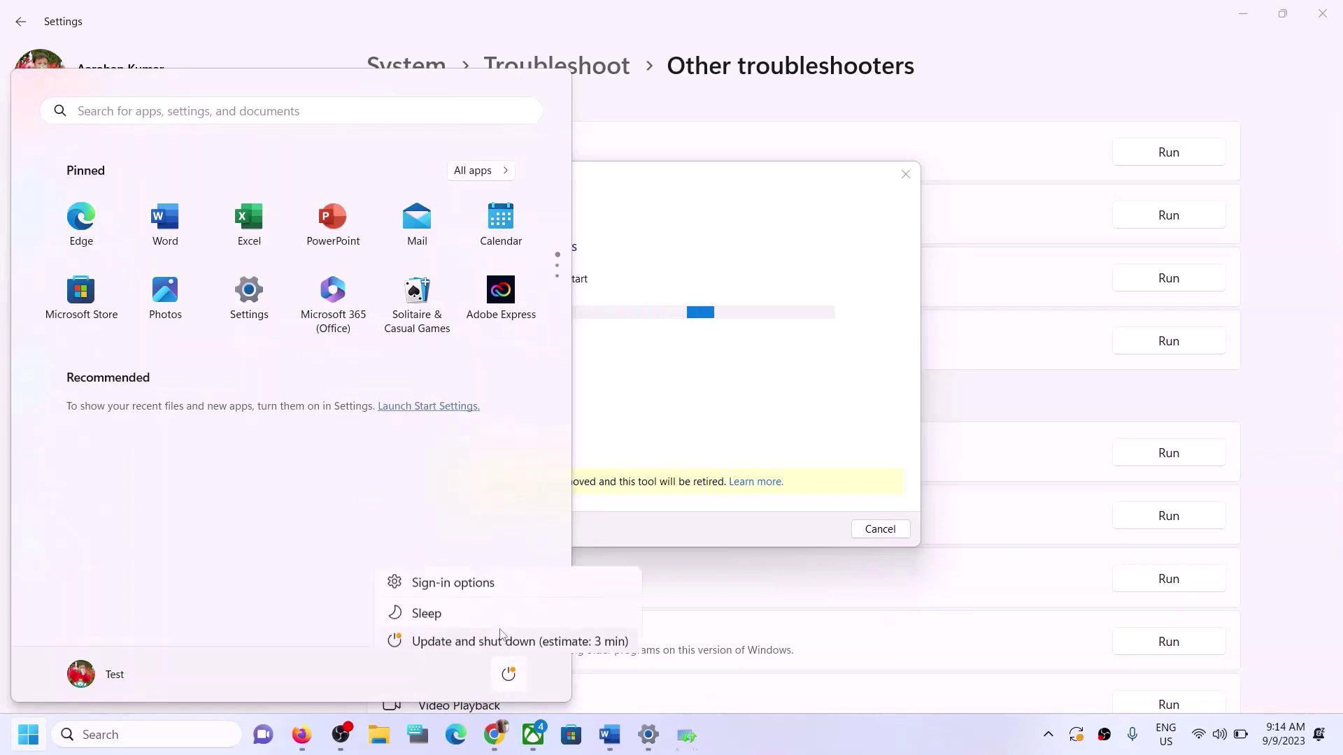
{"action": "key", "text": "Escape"}
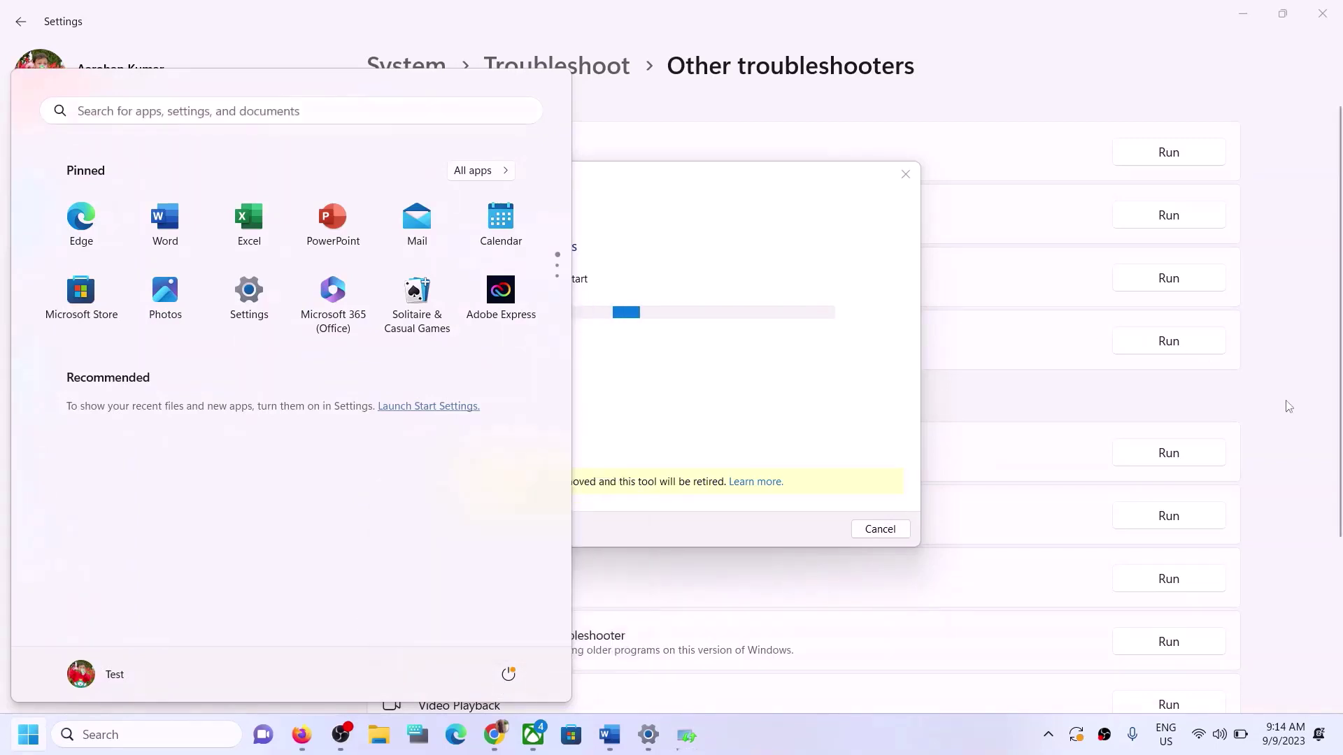
{"action": "left_click", "coordinate": [1287, 407]}
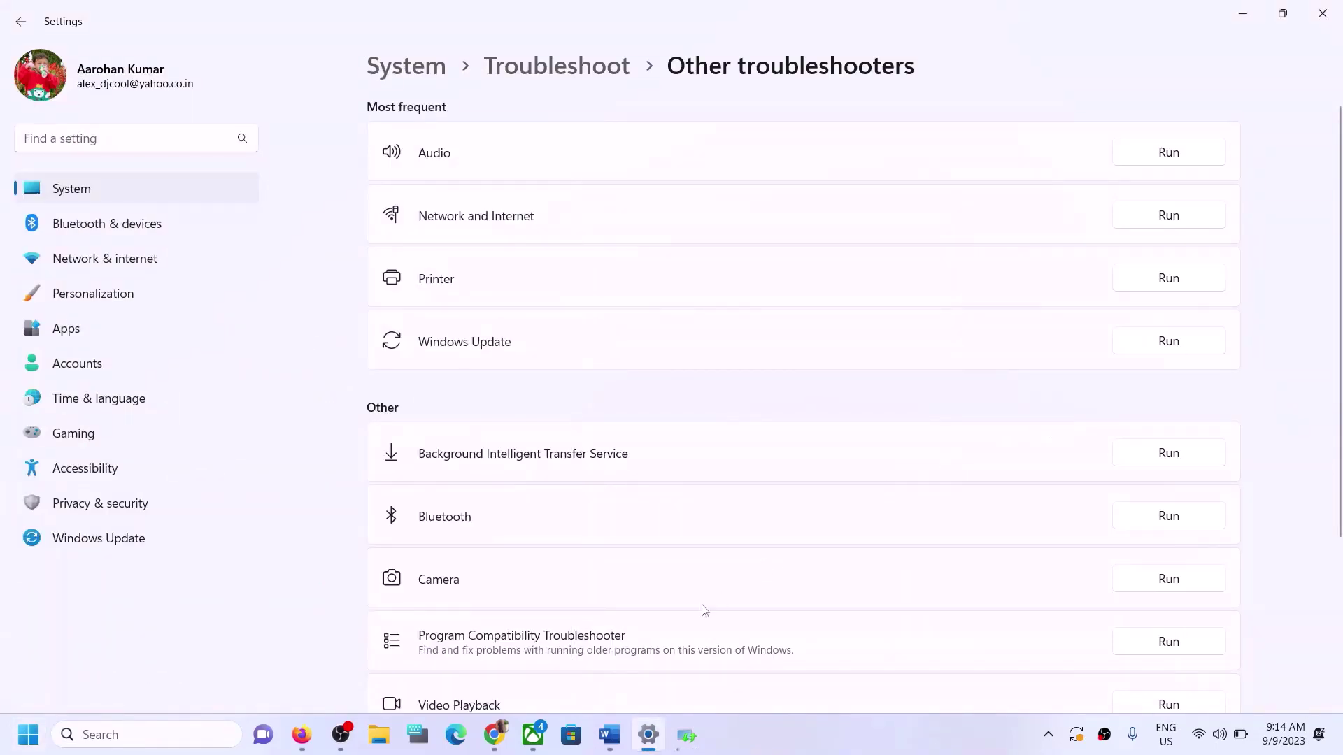
{"action": "left_click", "coordinate": [611, 737]}
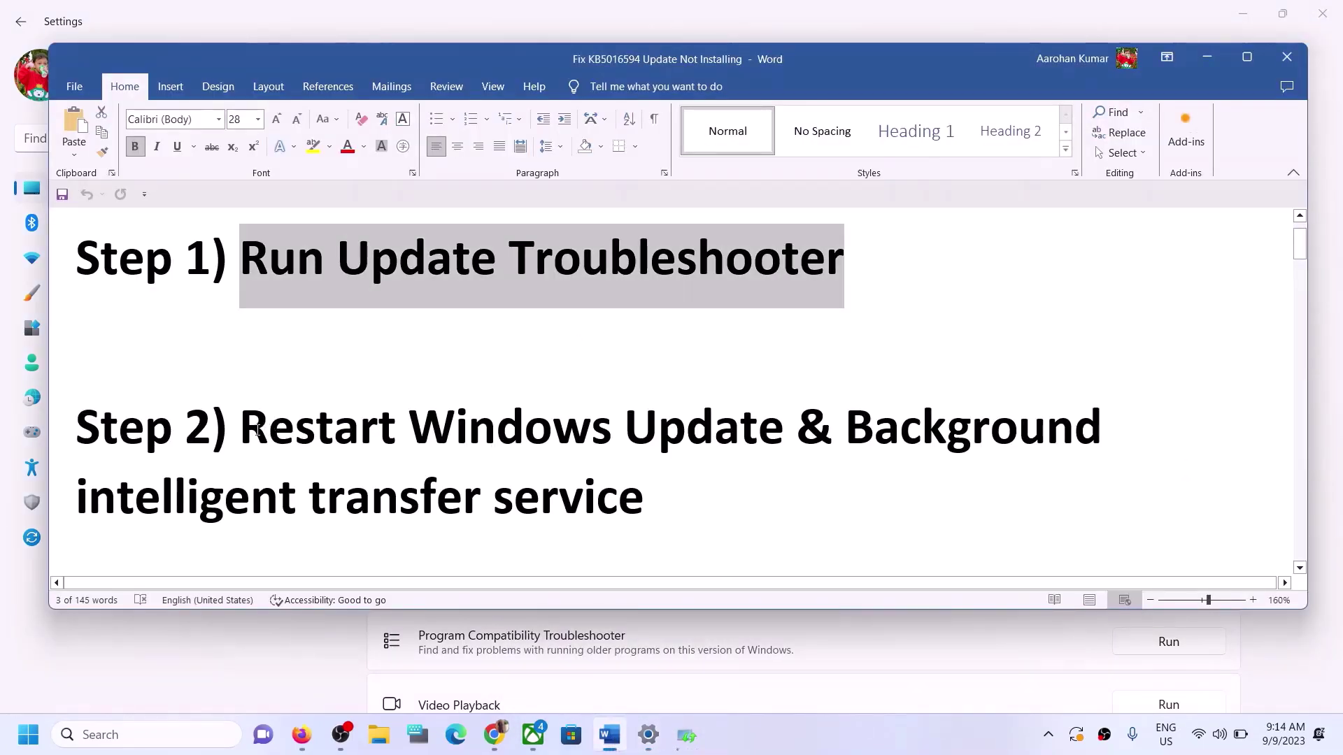
Open the Services console through Windows search
{"action": "left_click_drag", "start_coordinate": [246, 430], "coordinate": [644, 500]}
{"action": "left_click", "coordinate": [221, 744]}
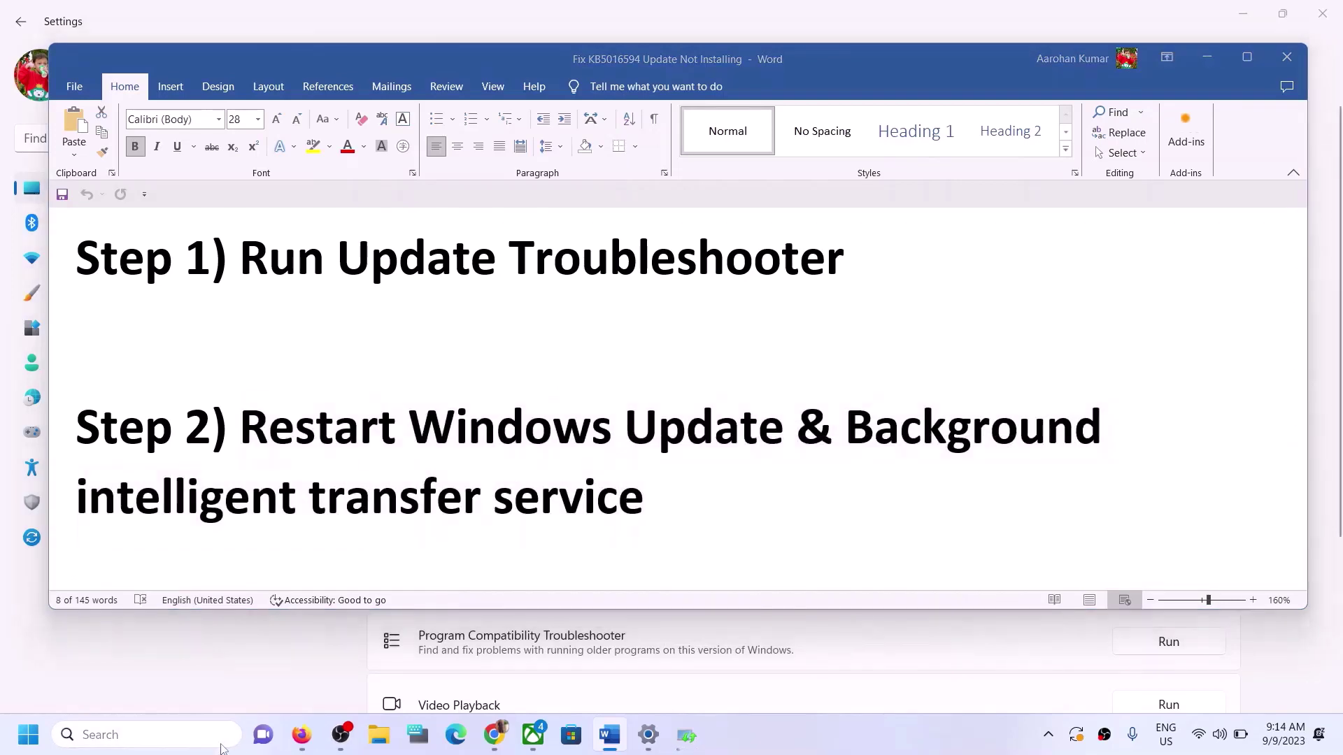
{"action": "type", "text": "ervices"}
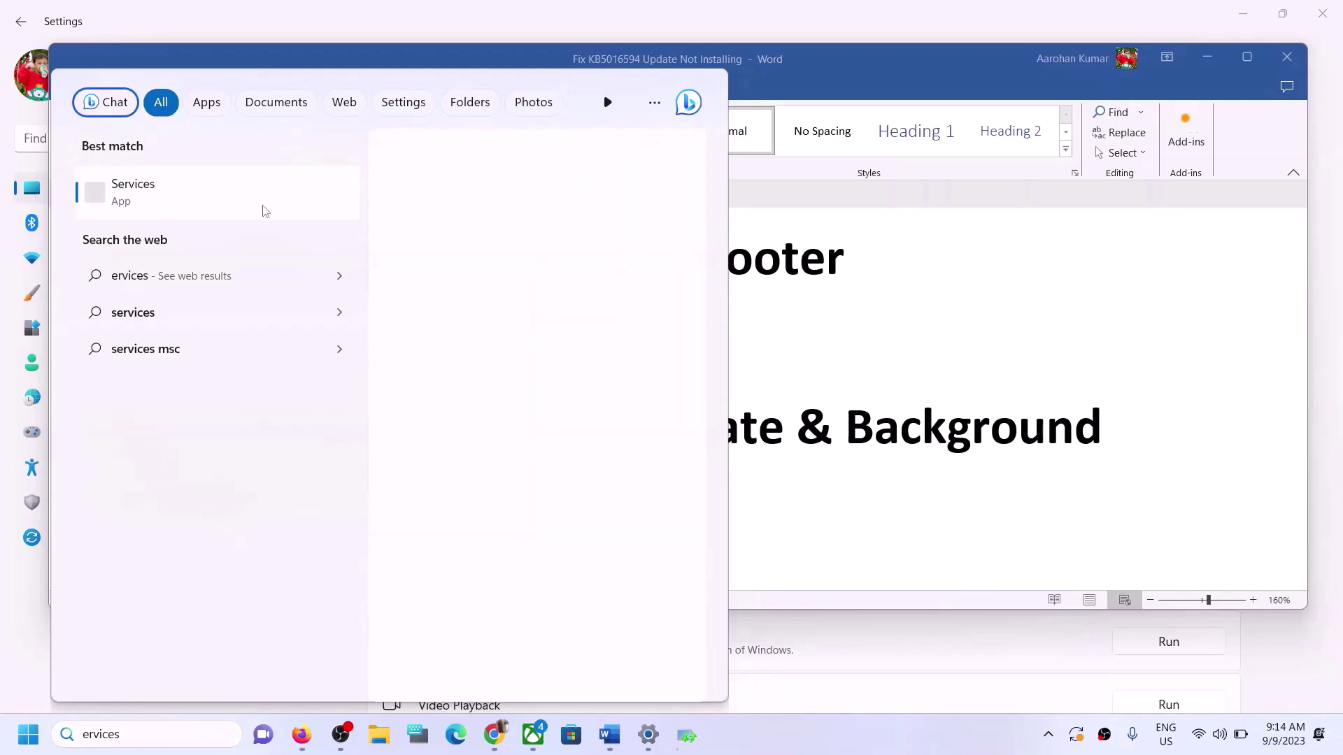
{"action": "left_click", "coordinate": [1301, 323]}
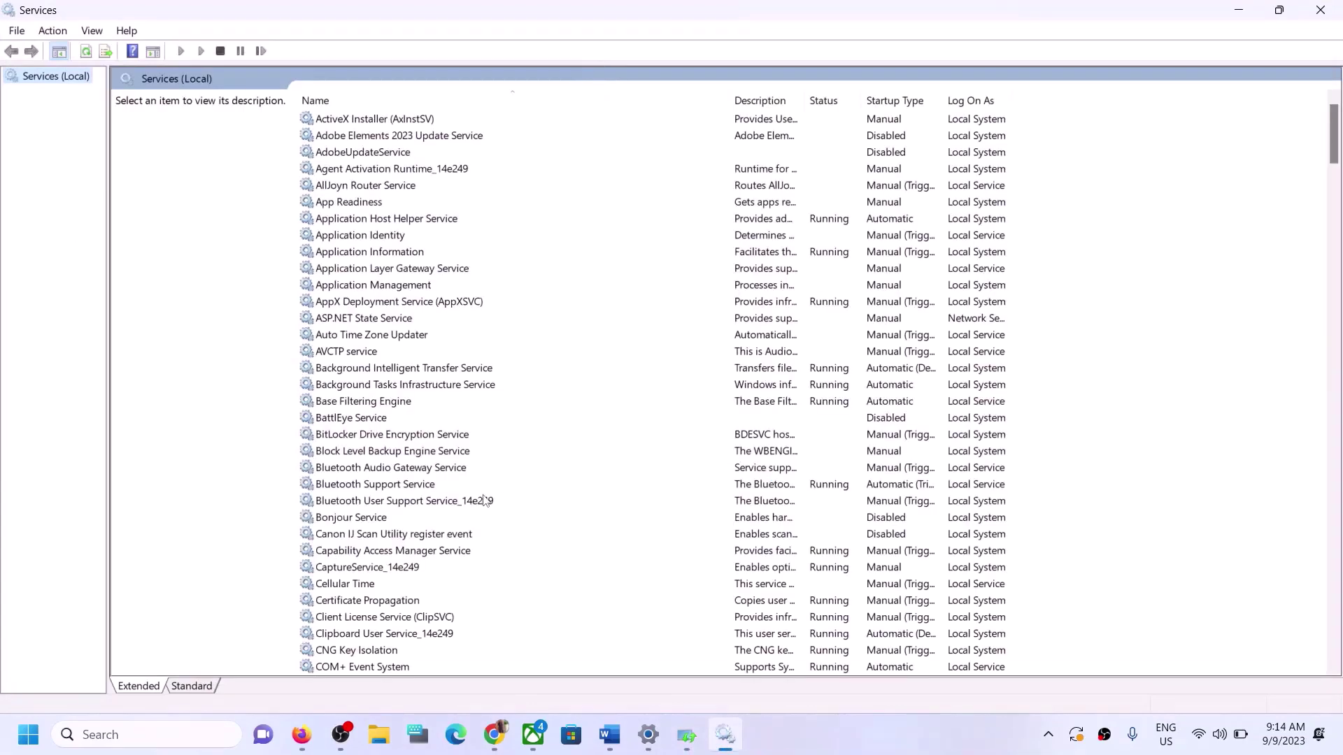
Set the Windows Update service's startup type to Automatic, apply it, and restart the service
{"action": "left_click", "coordinate": [479, 501]}
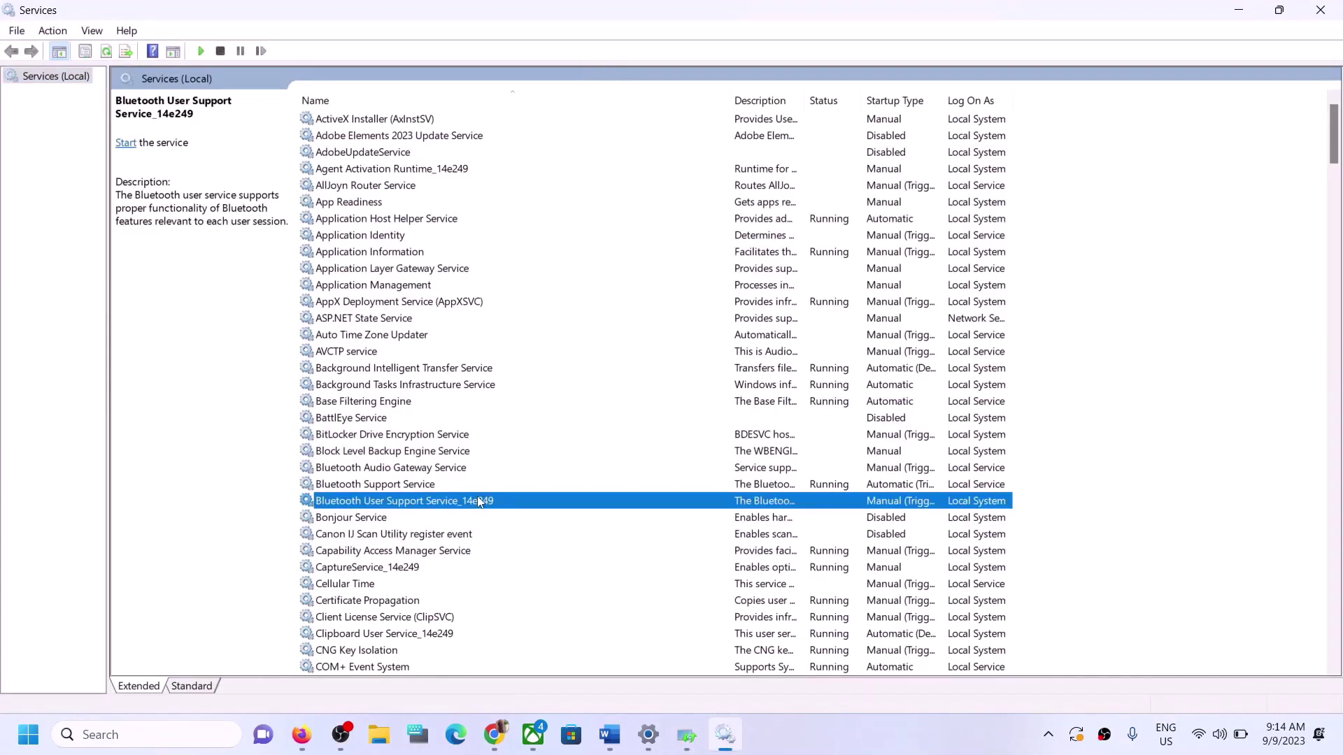
{"action": "key", "text": "w"}
{"action": "scroll", "coordinate": [461, 563], "scroll_direction": "down", "scroll_amount": 12}
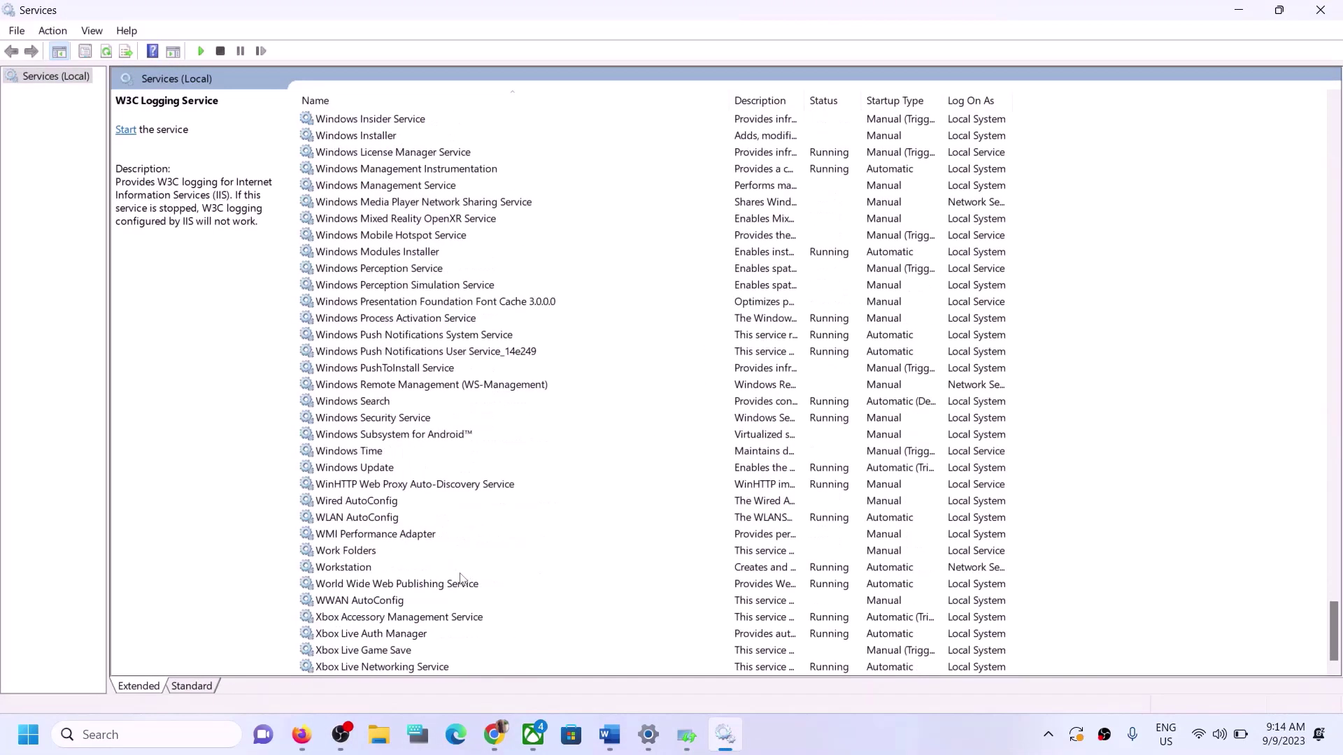
{"action": "left_click", "coordinate": [367, 472]}
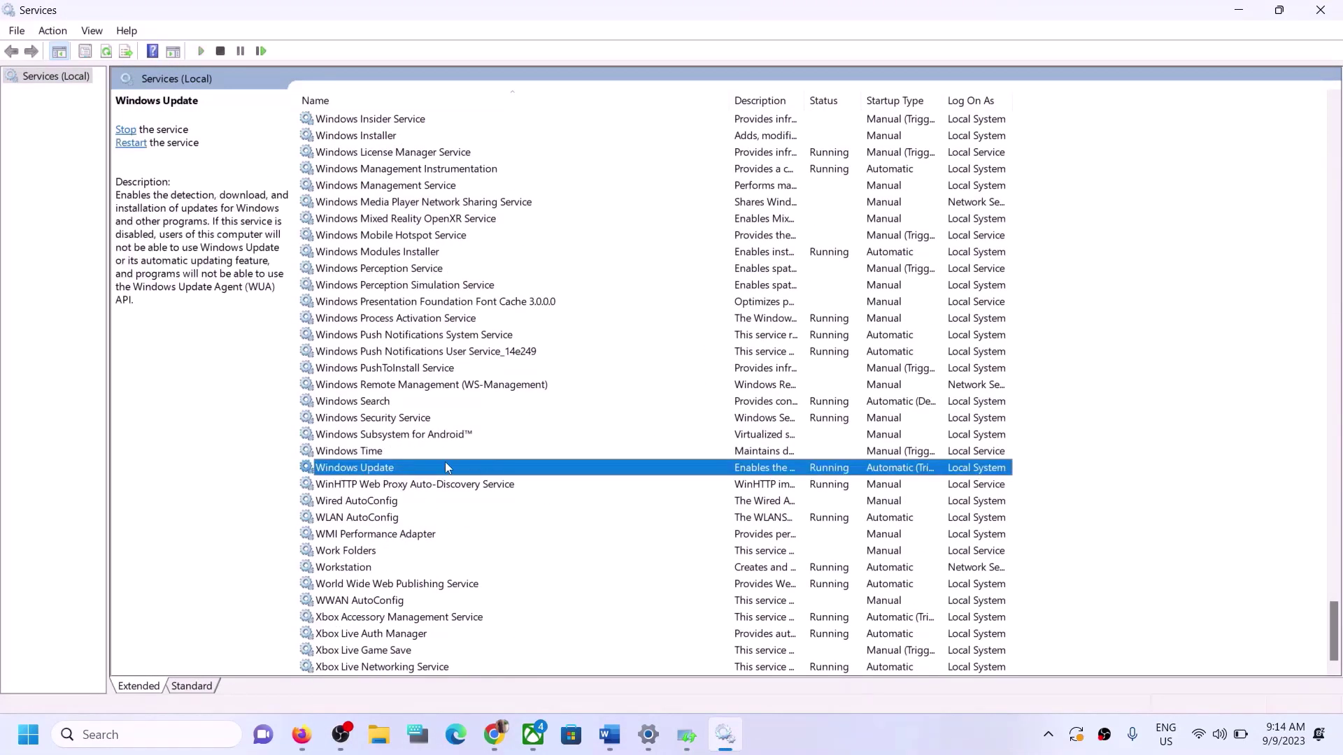
{"action": "double_click", "coordinate": [426, 470]}
{"action": "left_click", "coordinate": [633, 346]}
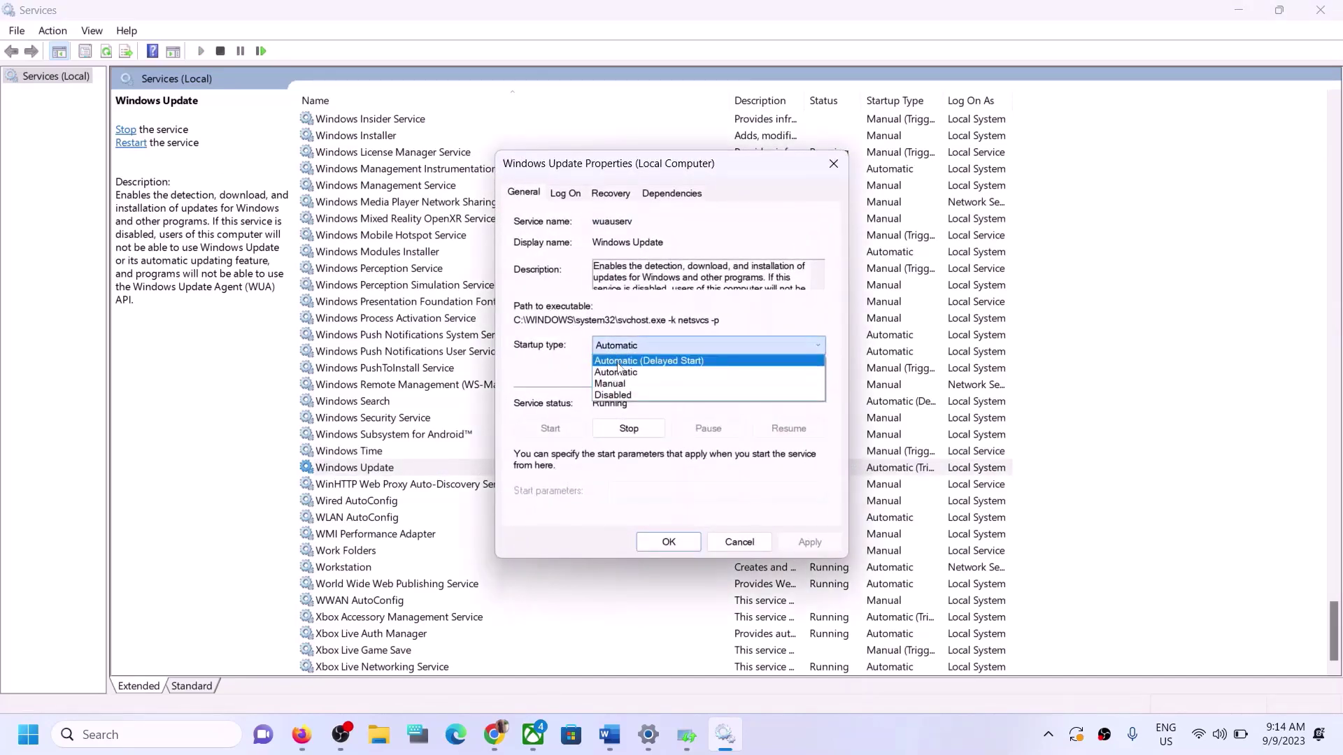
{"action": "left_click", "coordinate": [616, 372]}
{"action": "left_click", "coordinate": [821, 548]}
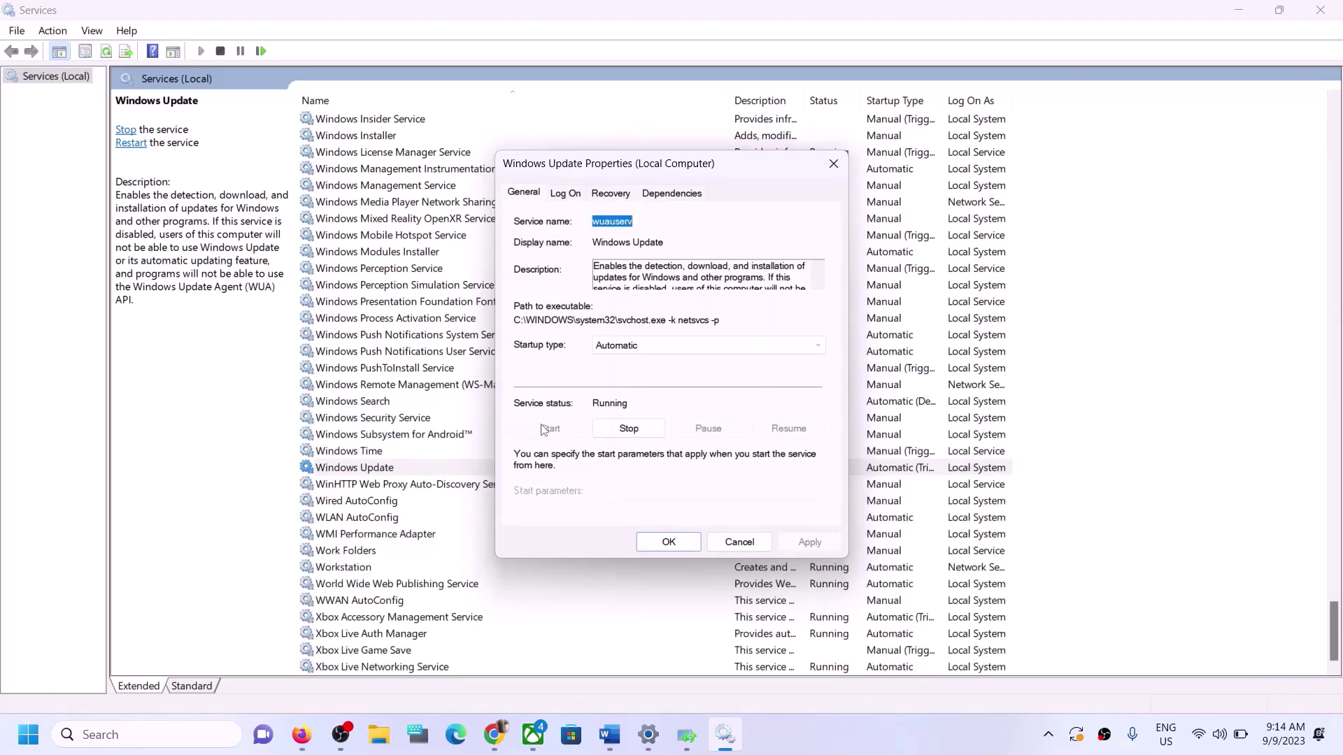
{"action": "left_click", "coordinate": [682, 545]}
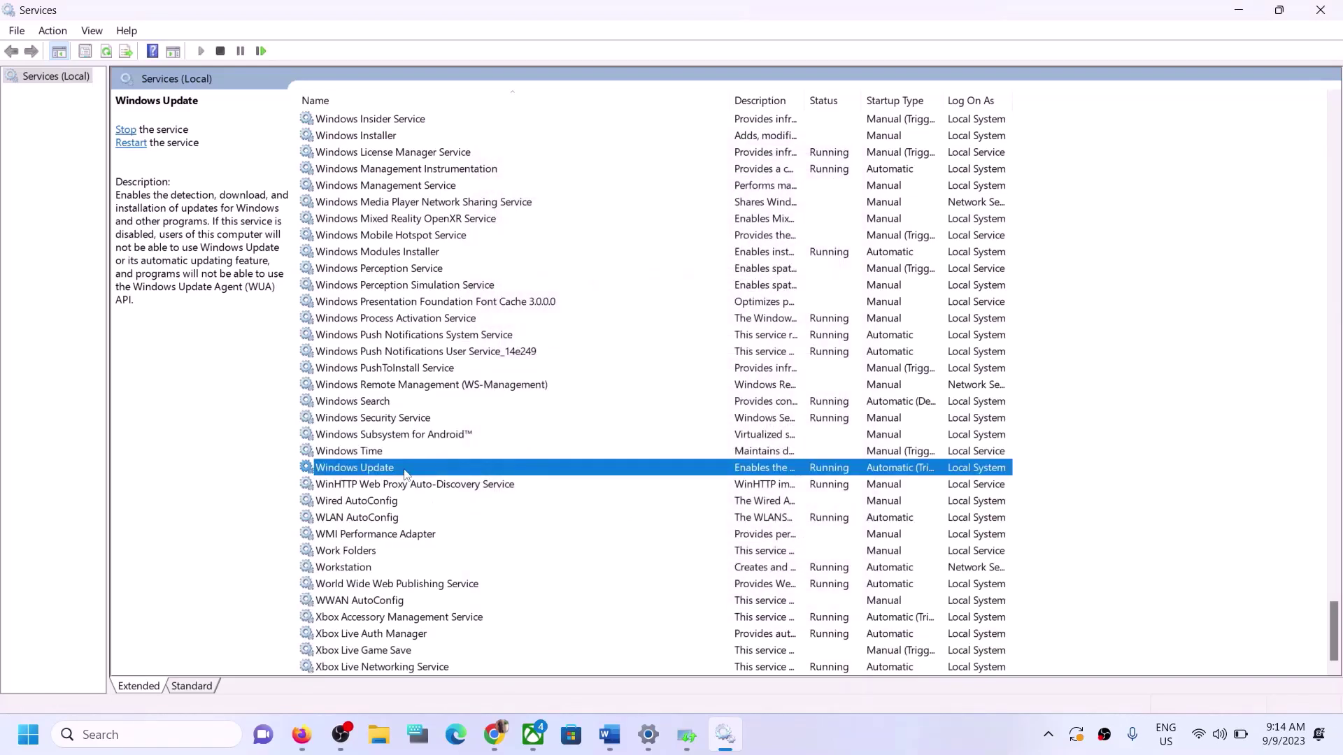
{"action": "right_click", "coordinate": [384, 467]}
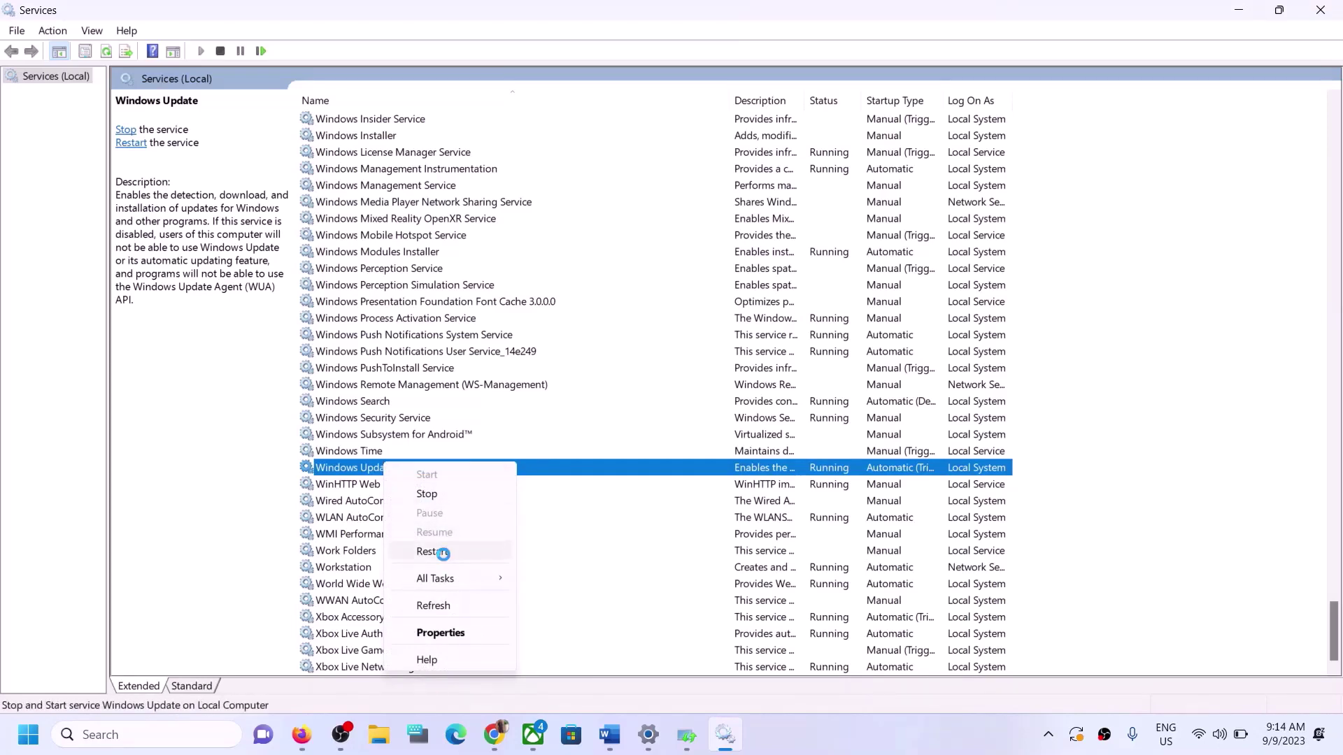
{"action": "left_click", "coordinate": [439, 551]}
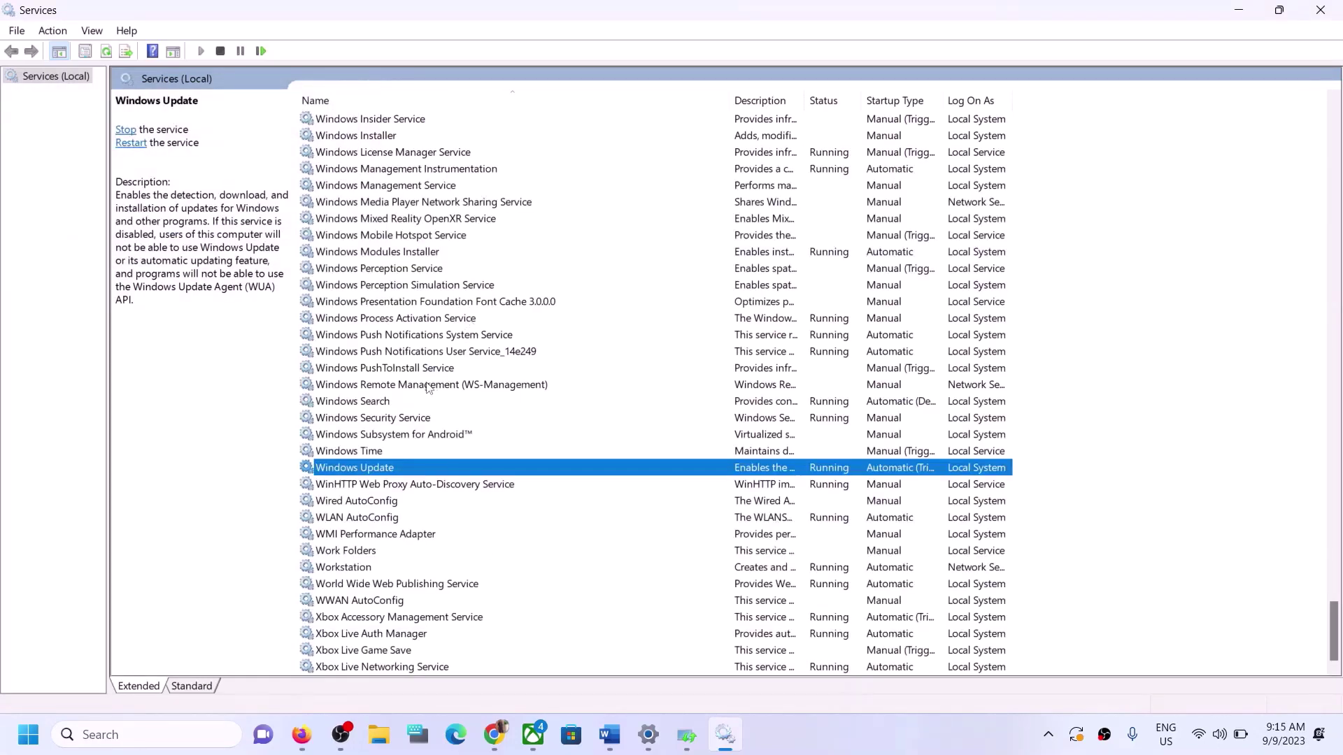
Switch Background Intelligent Transfer Service to Automatic startup, apply, and restart the service
{"action": "left_click", "coordinate": [428, 387]}
{"action": "key", "text": "b"}
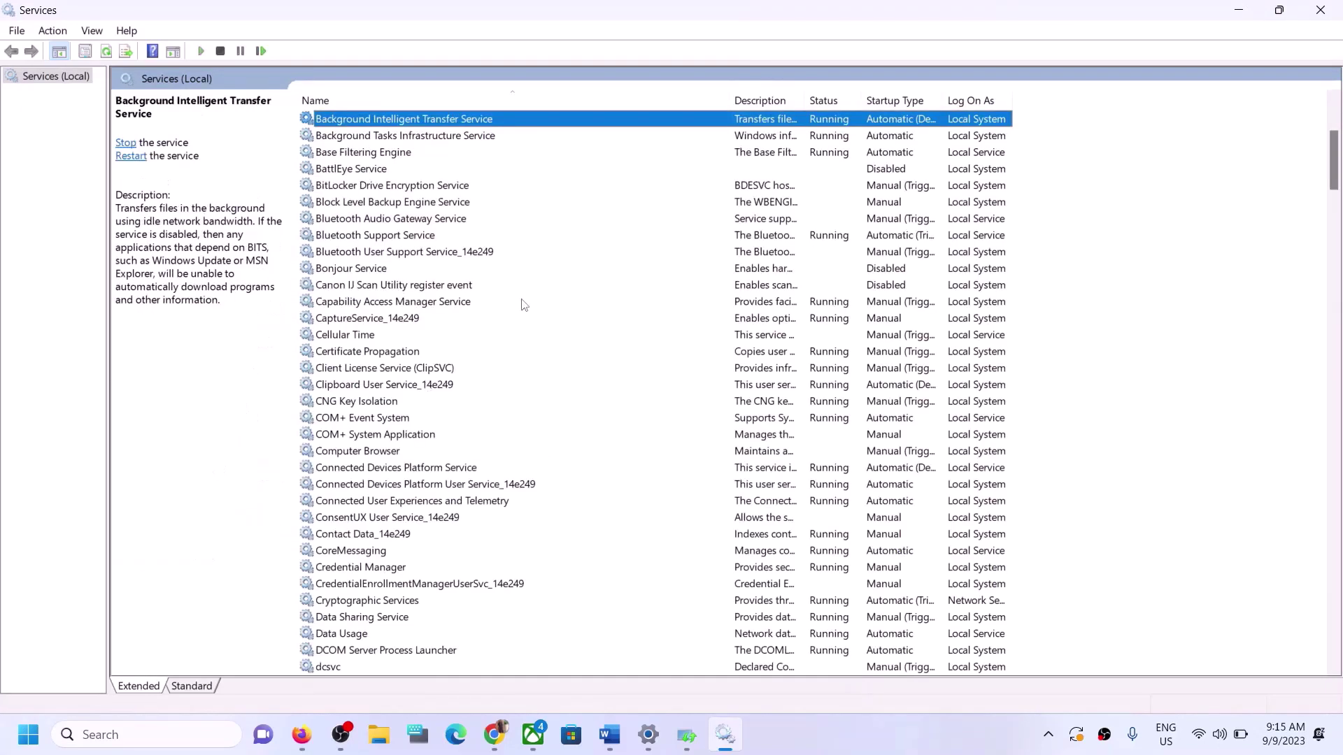
{"action": "scroll", "coordinate": [536, 318], "scroll_direction": "up", "scroll_amount": 3}
{"action": "double_click", "coordinate": [459, 275]}
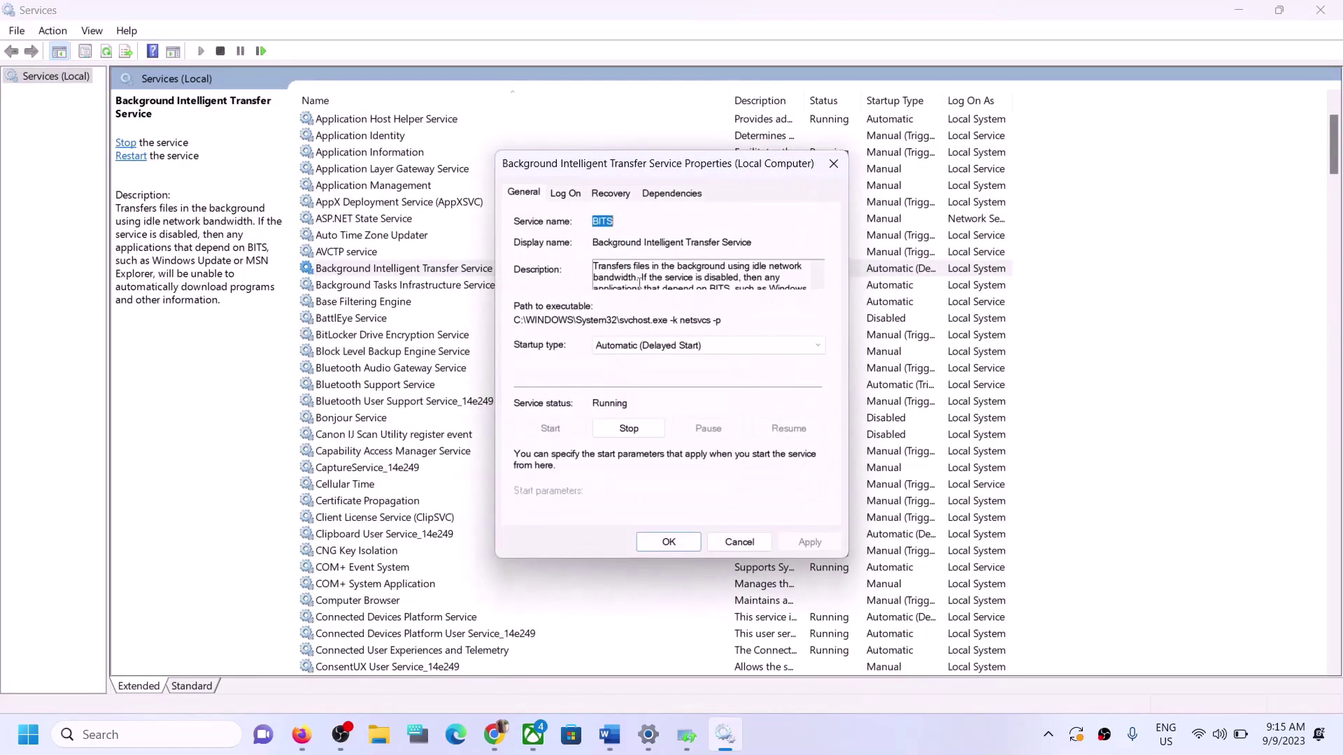
{"action": "left_click", "coordinate": [638, 345]}
{"action": "left_click", "coordinate": [638, 372]}
{"action": "left_click", "coordinate": [810, 542]}
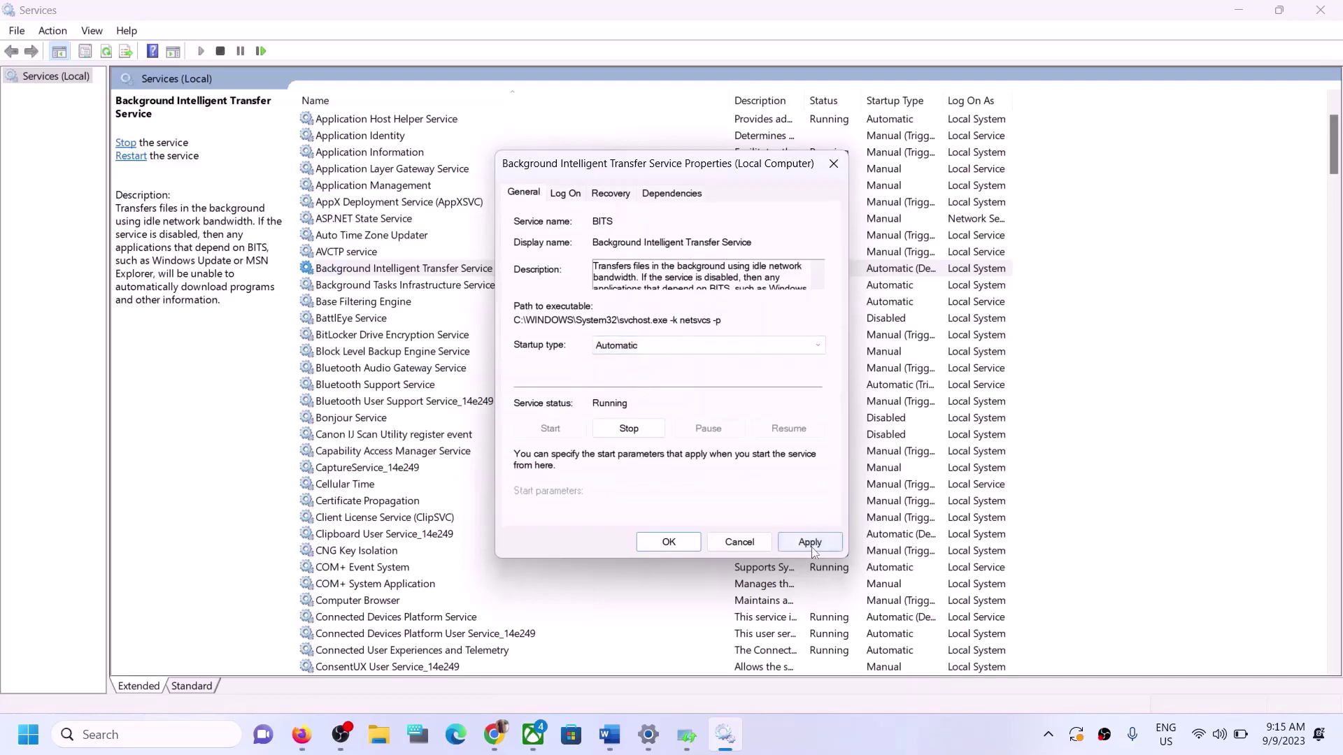
{"action": "left_click", "coordinate": [667, 542]}
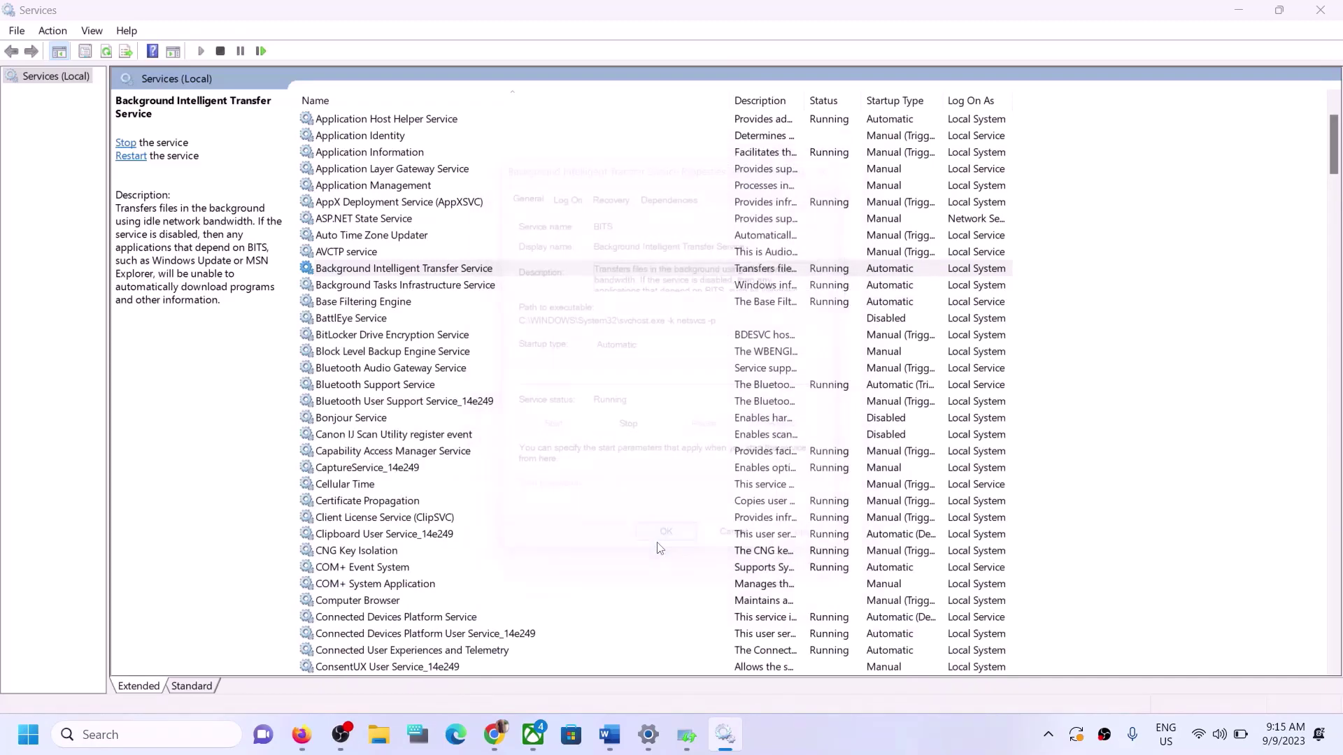
{"action": "right_click", "coordinate": [493, 275]}
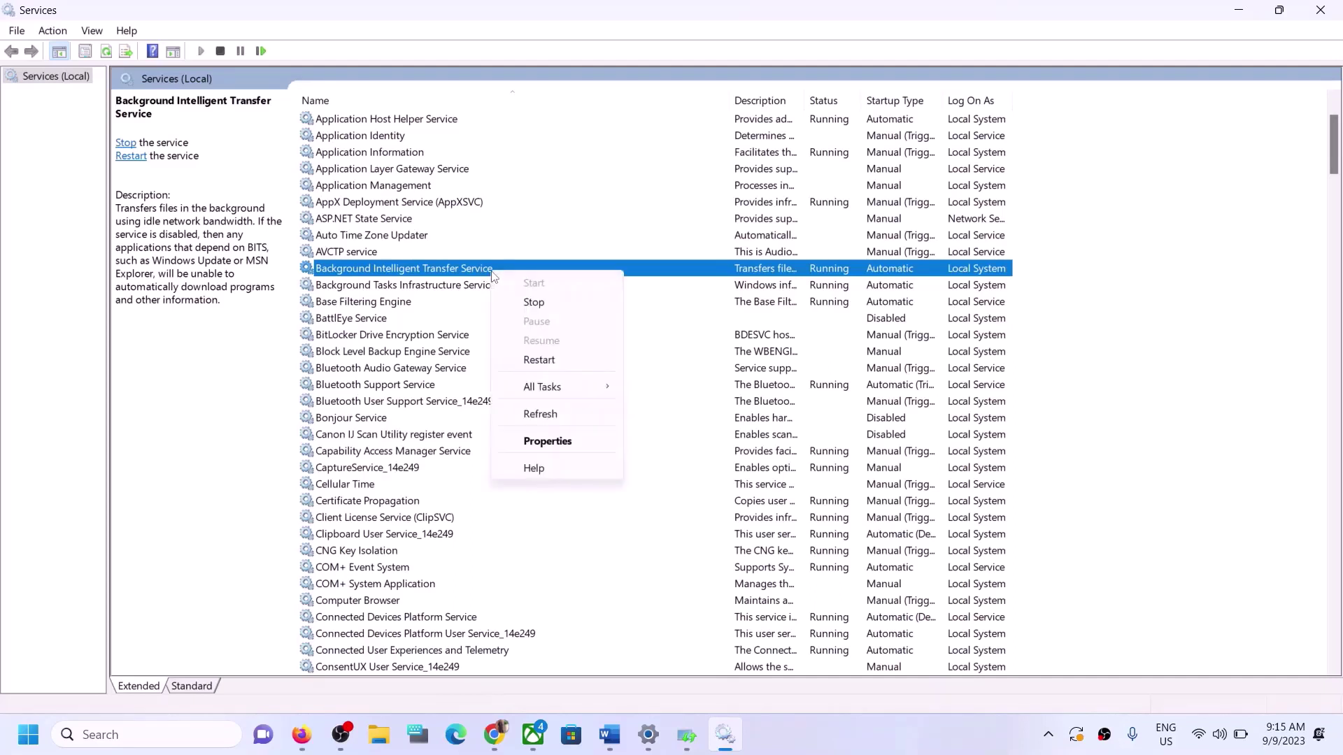
{"action": "left_click", "coordinate": [563, 360]}
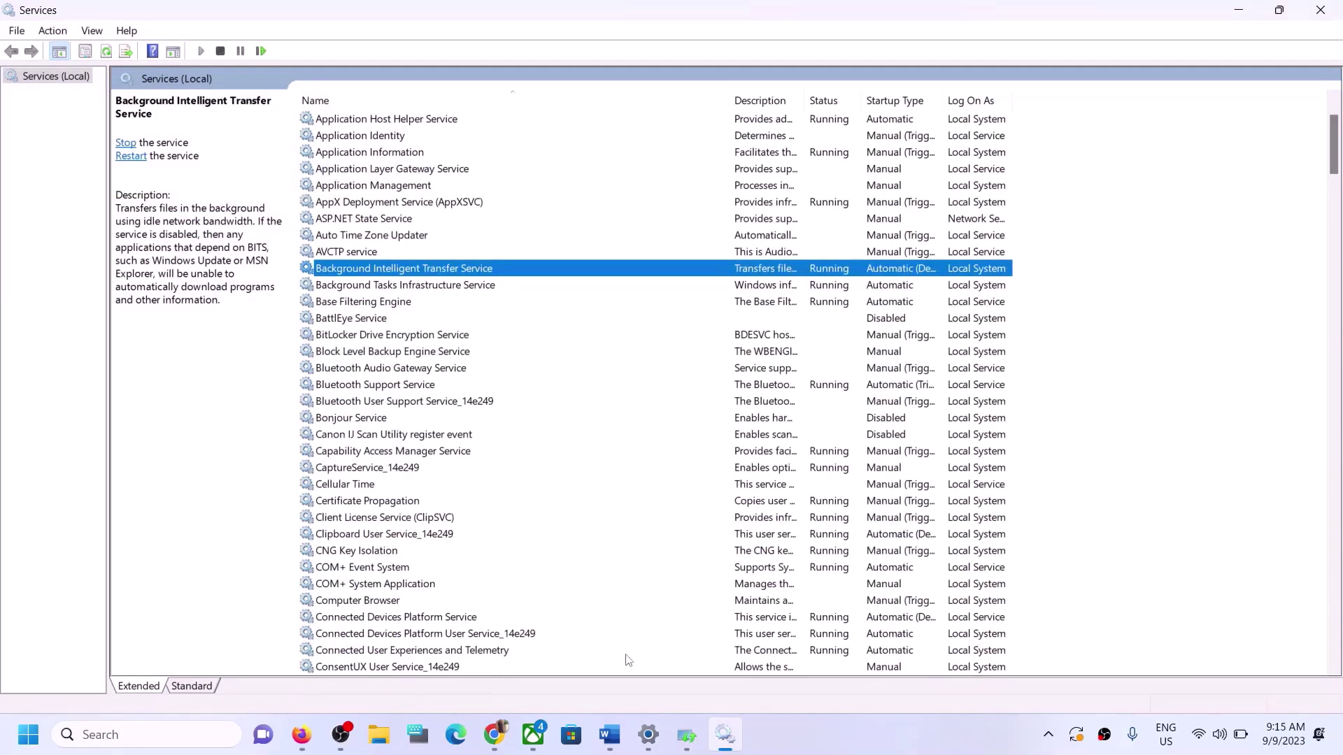
Select and copy the microsoft.com/software-download/windows11 link under Step 3 in Word
{"action": "mouse_move", "coordinate": [610, 734]}
{"action": "left_click", "coordinate": [616, 602]}
{"action": "scroll", "coordinate": [480, 468], "scroll_direction": "down", "scroll_amount": 1}
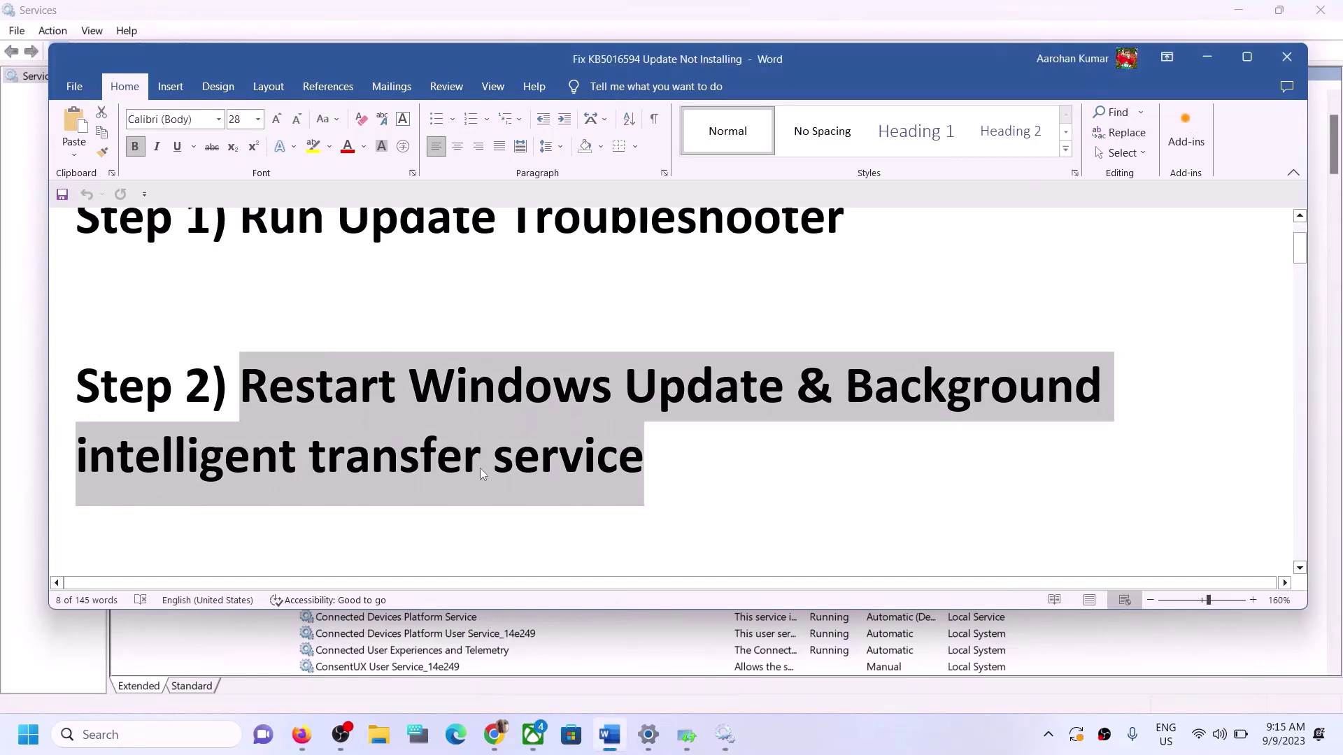
{"action": "scroll", "coordinate": [480, 468], "scroll_direction": "down", "scroll_amount": 3}
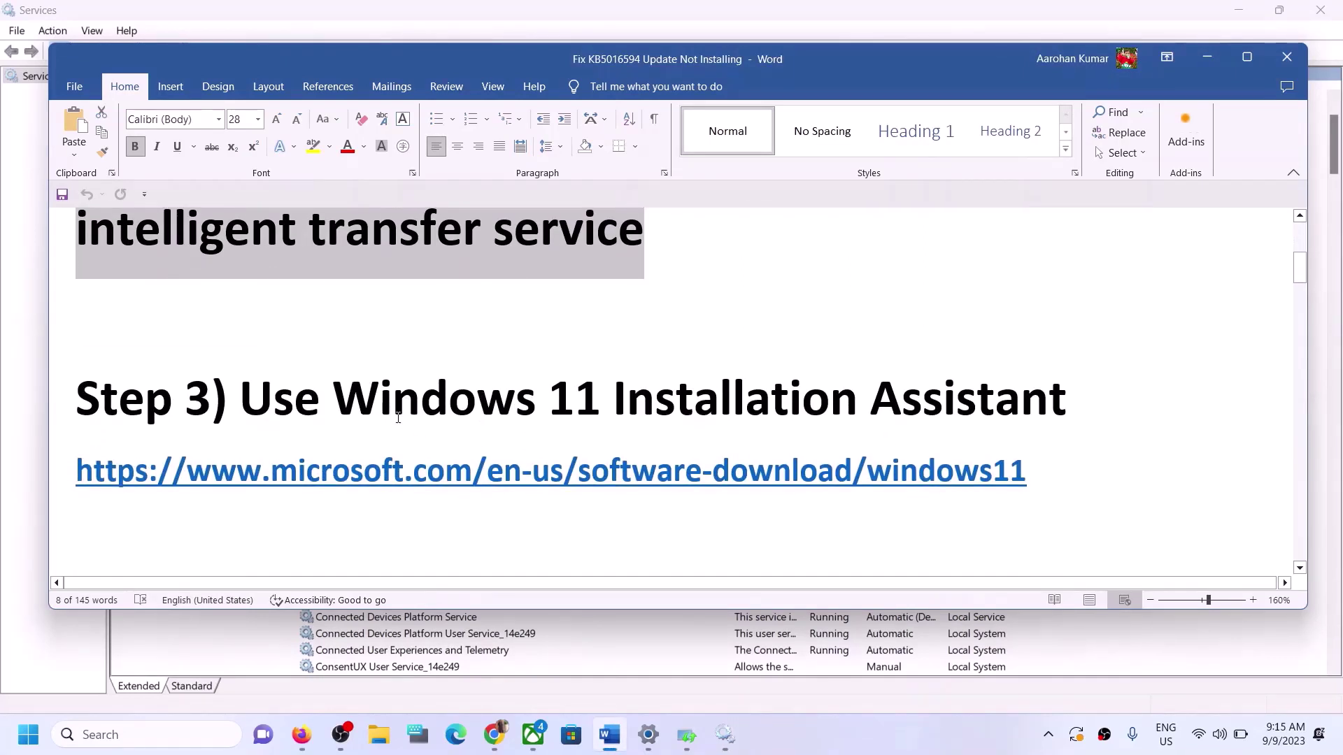
{"action": "left_click_drag", "start_coordinate": [254, 405], "coordinate": [997, 444]}
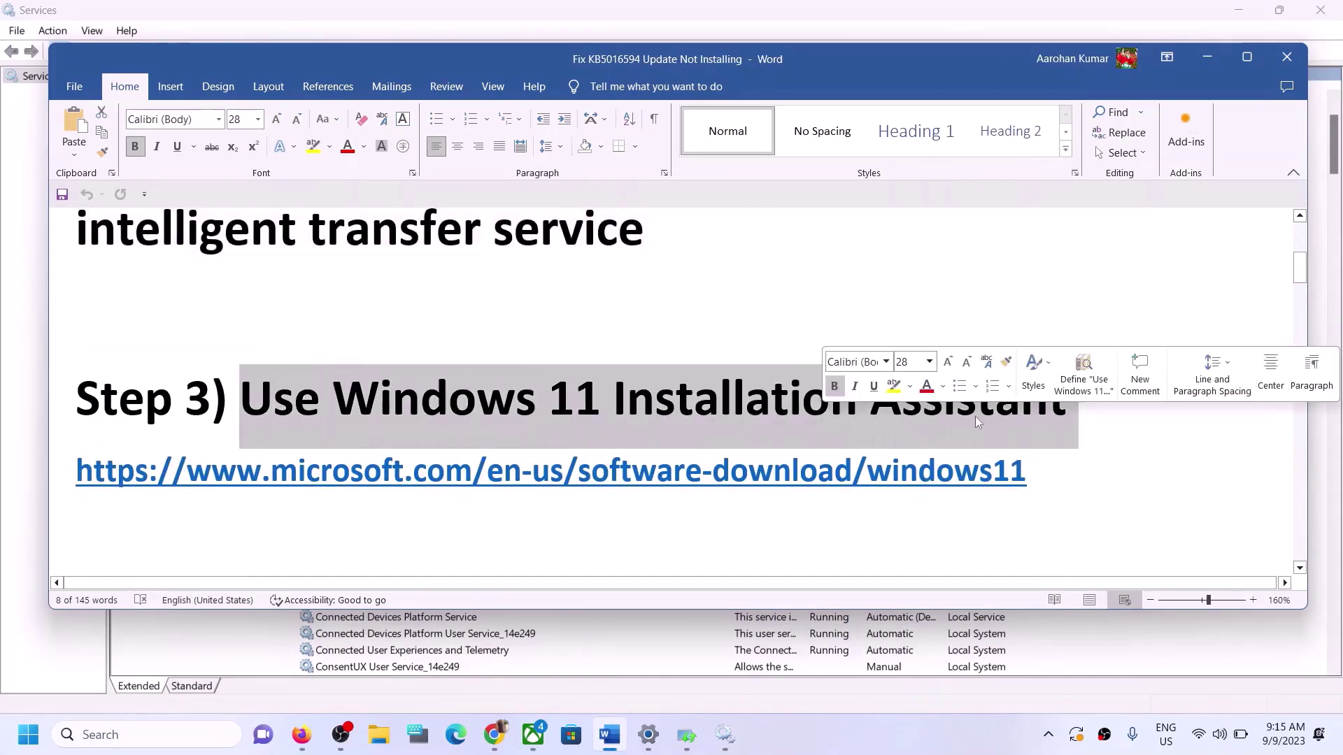
{"action": "triple_click", "coordinate": [1042, 474]}
{"action": "key", "text": "ctrl+c"}
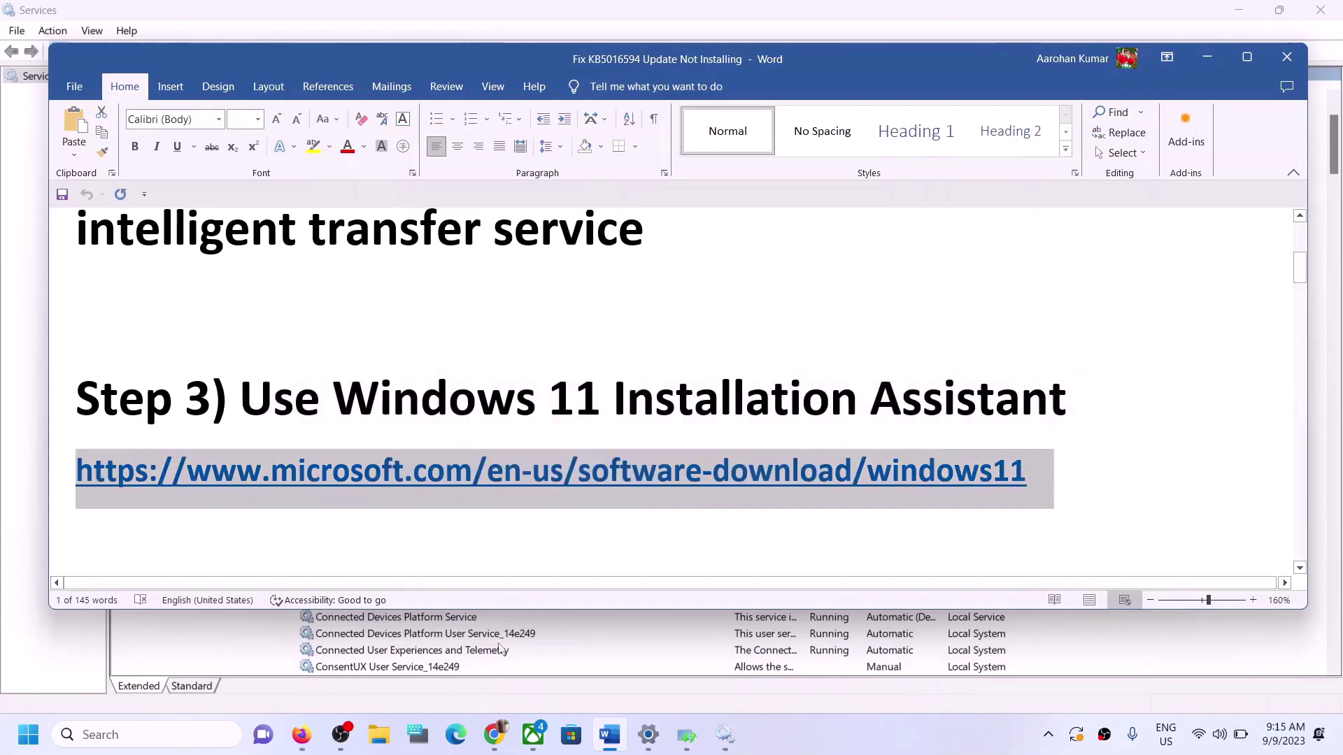
{"action": "left_click", "coordinate": [491, 743]}
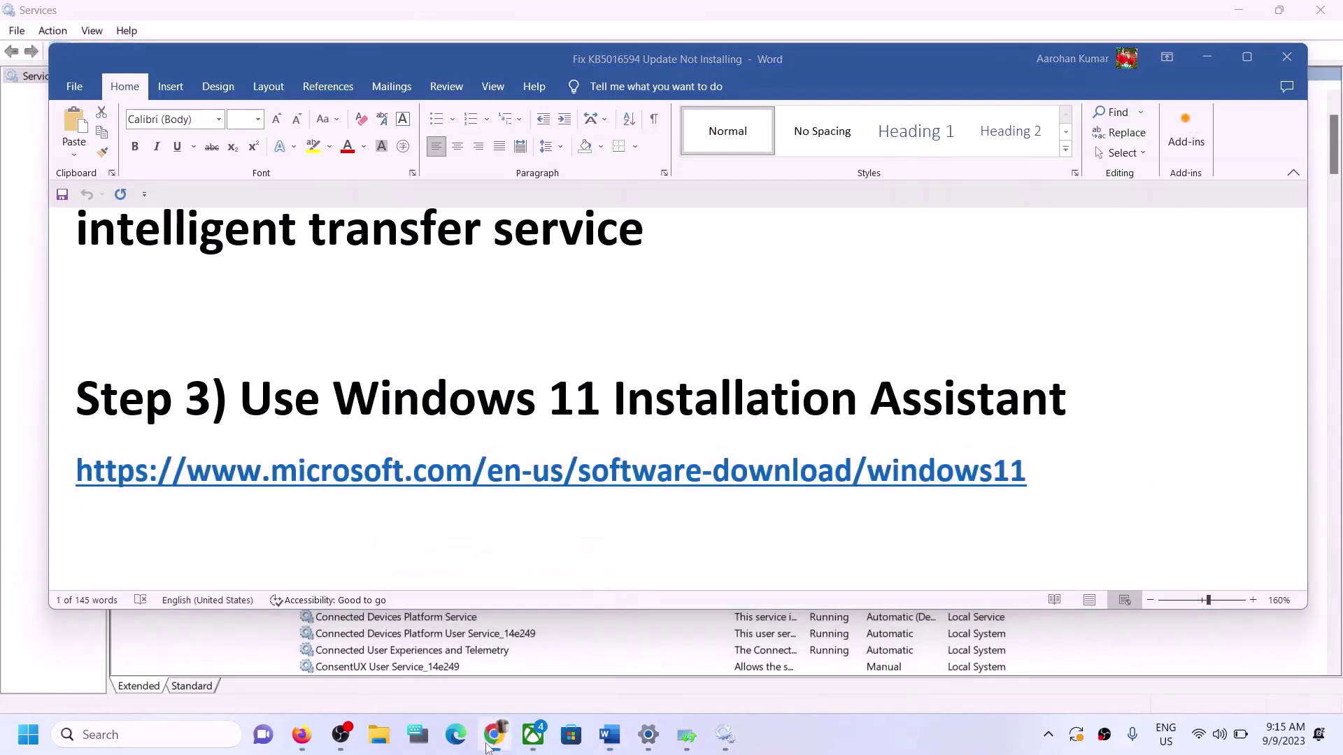
{"action": "right_click", "coordinate": [490, 741]}
Load the Windows 11 download page in a new browser window from the copied link
{"action": "left_click", "coordinate": [447, 633]}
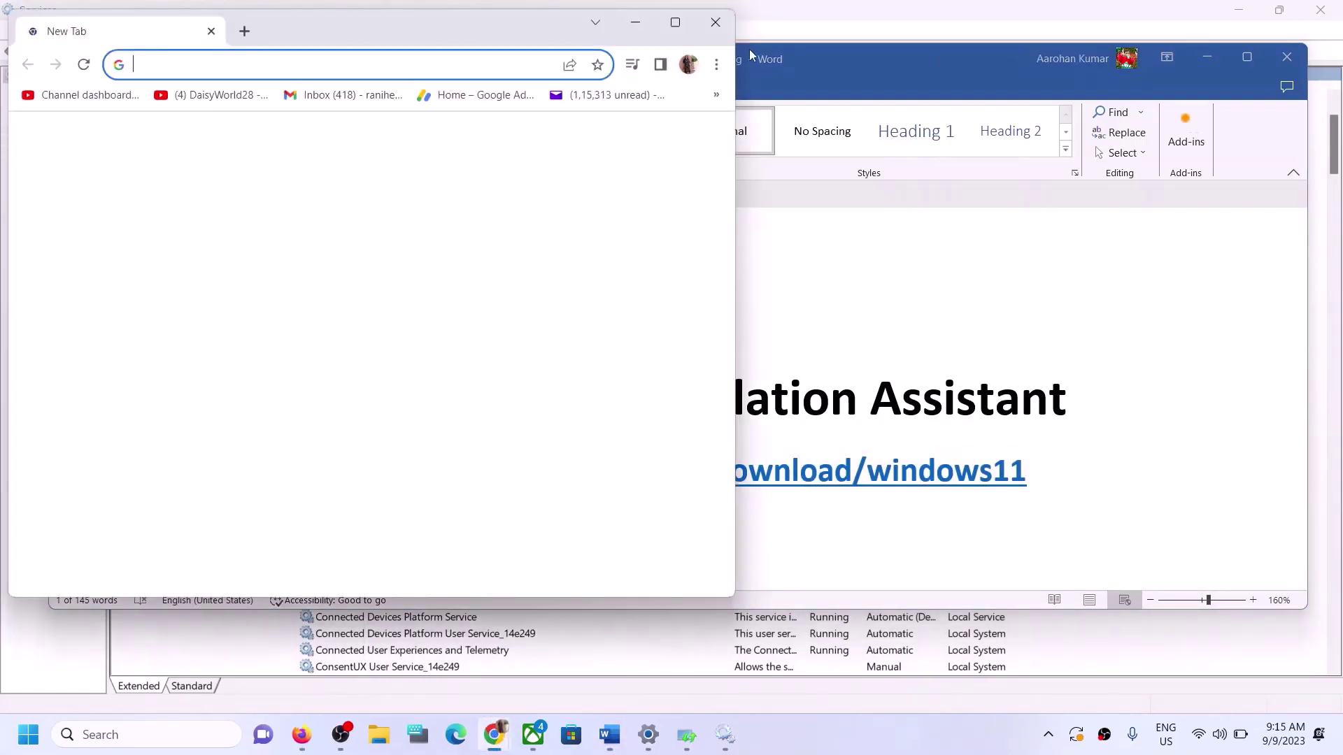
{"action": "left_click", "coordinate": [675, 22]}
{"action": "key", "text": "ctrl+v"}
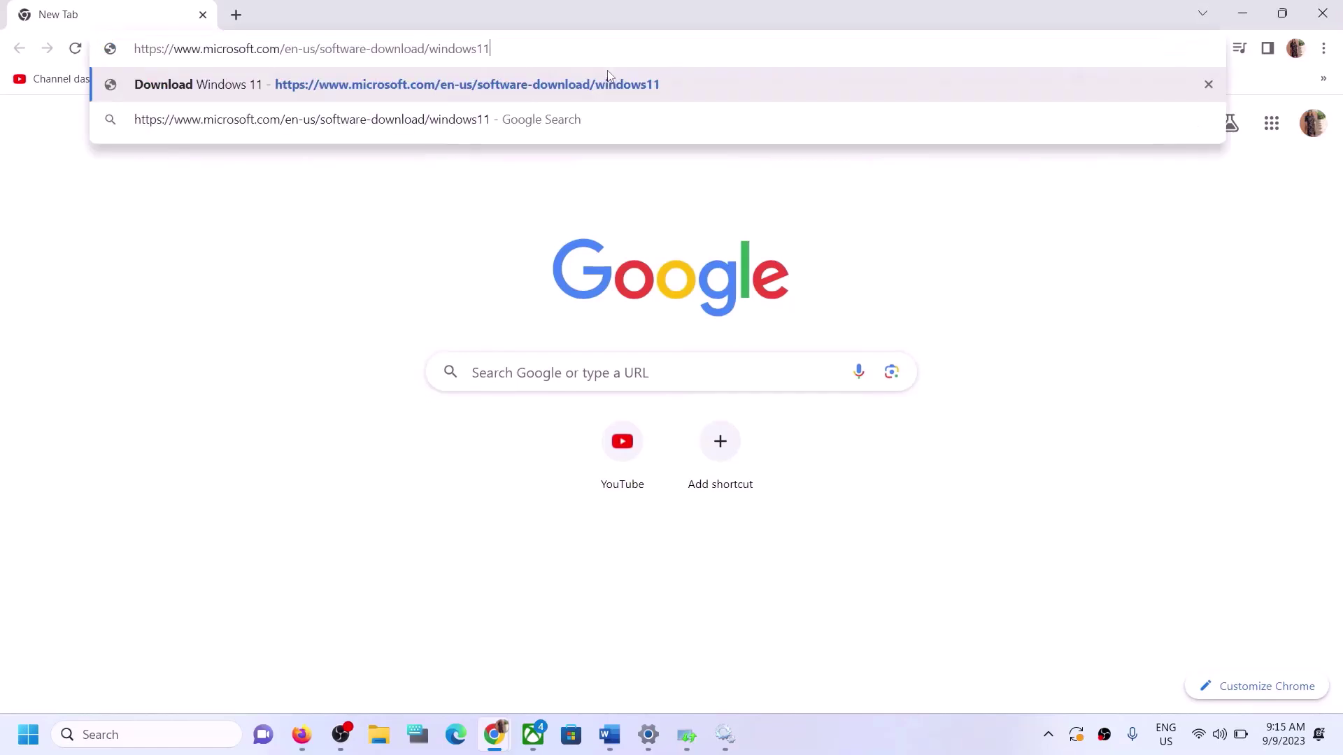
{"action": "key", "text": "Return"}
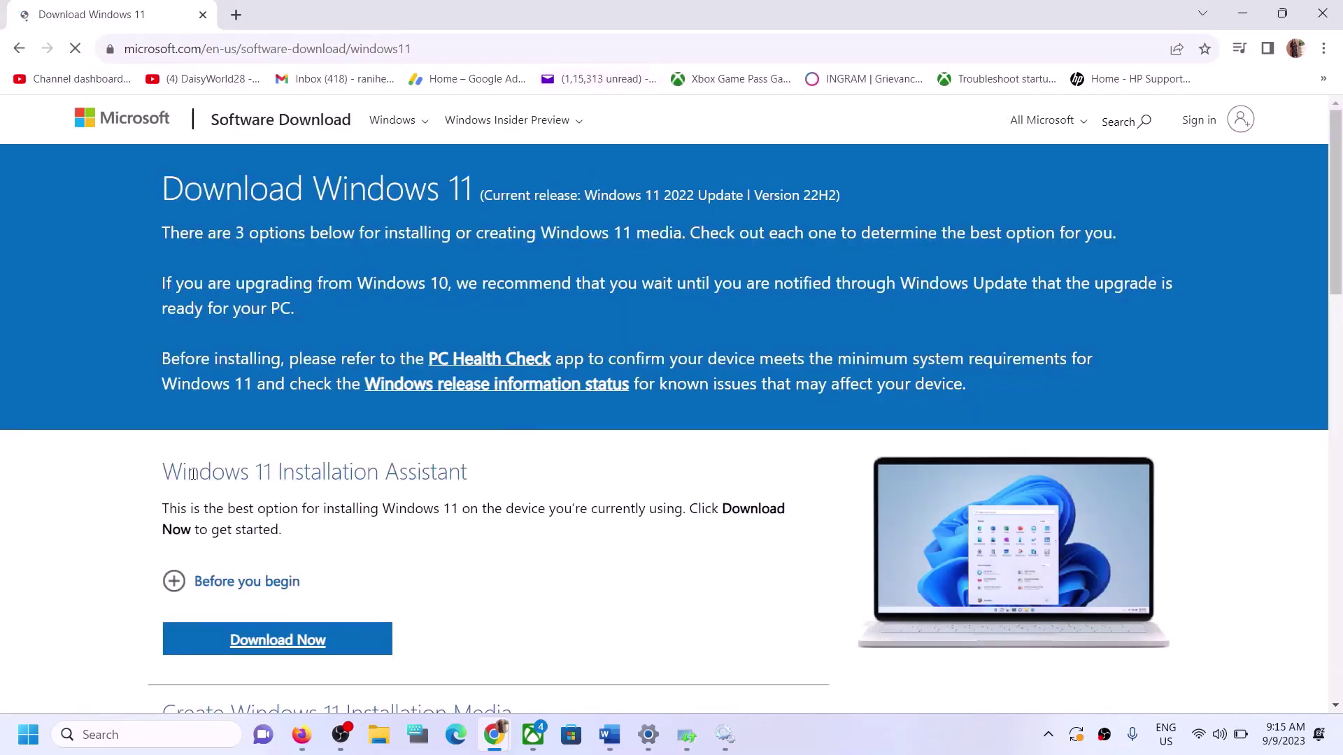
{"action": "left_click_drag", "start_coordinate": [193, 475], "coordinate": [453, 481]}
{"action": "scroll", "coordinate": [412, 407], "scroll_direction": "down", "scroll_amount": 3}
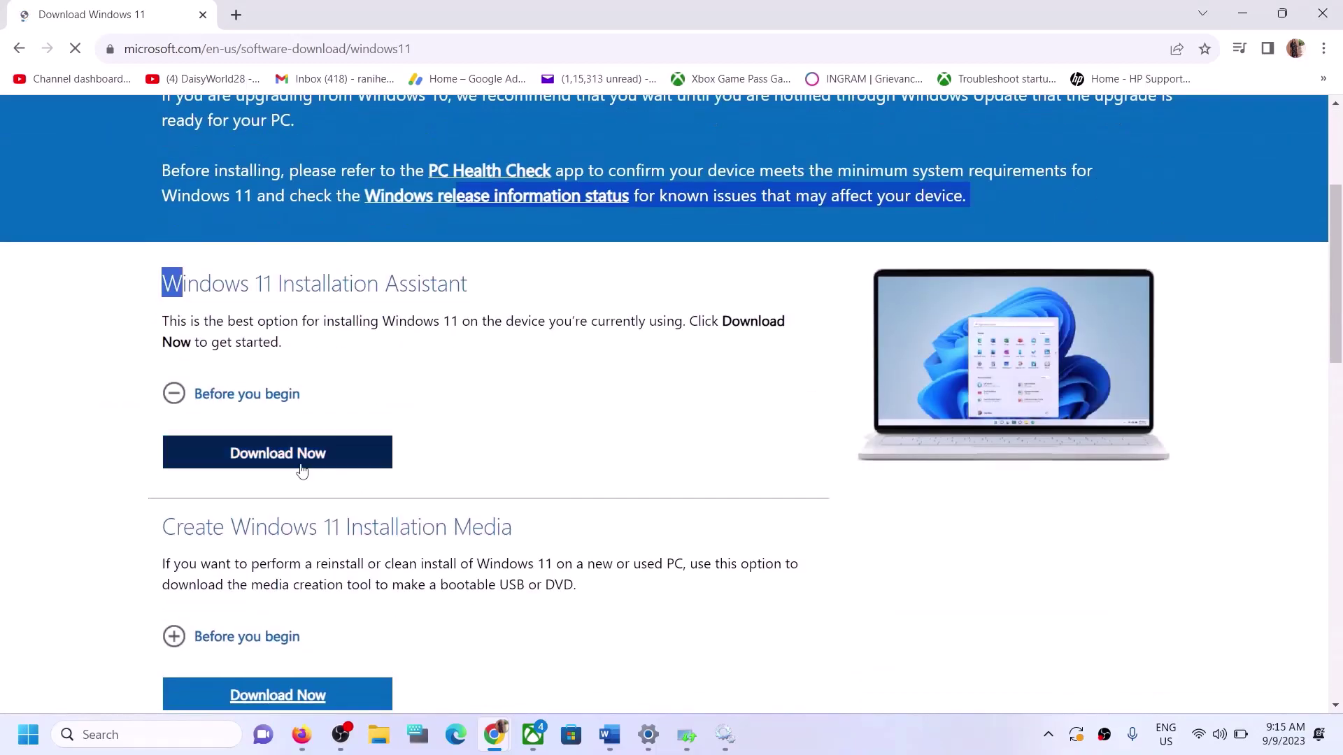
Download and run the Windows 11 Installation Assistant, approve admin rights, and accept the license
{"action": "left_click", "coordinate": [279, 394]}
{"action": "scroll", "coordinate": [279, 394], "scroll_direction": "down", "scroll_amount": 1}
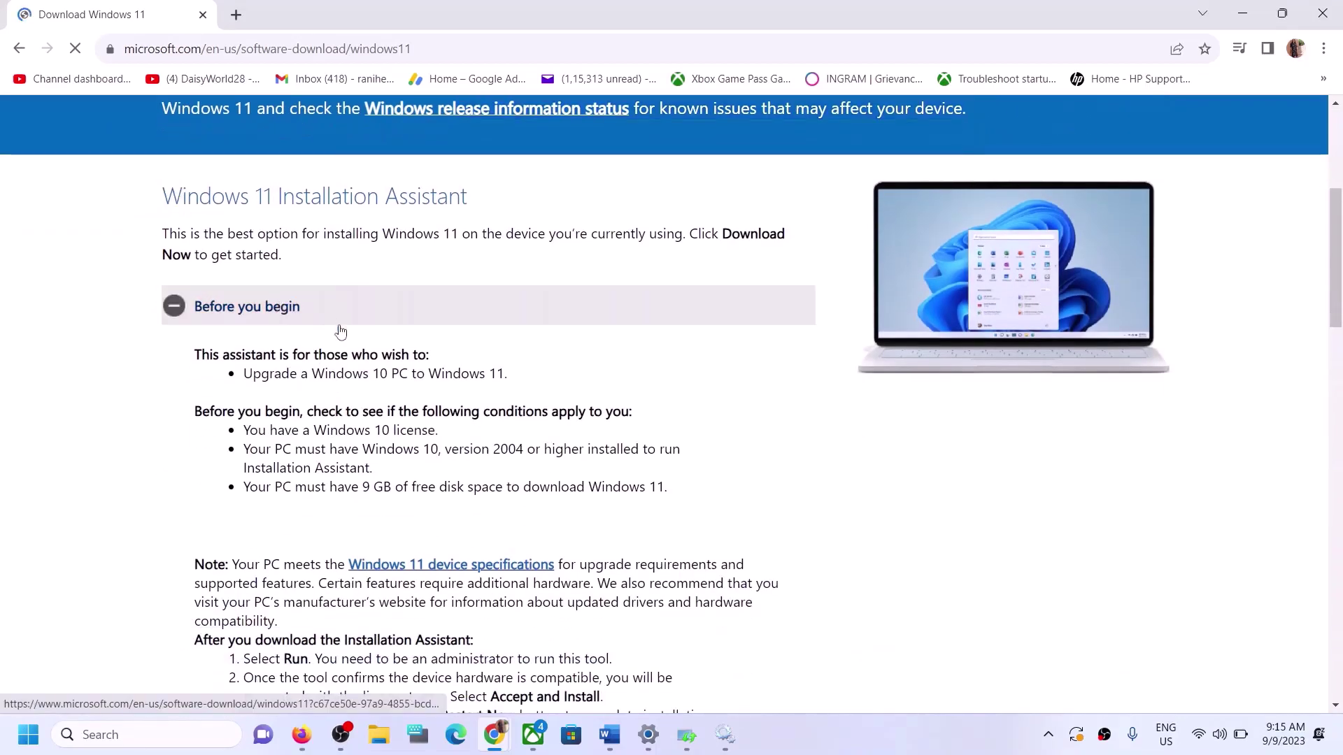
{"action": "scroll", "coordinate": [336, 329], "scroll_direction": "down", "scroll_amount": 15}
{"action": "scroll", "coordinate": [342, 350], "scroll_direction": "up", "scroll_amount": 9}
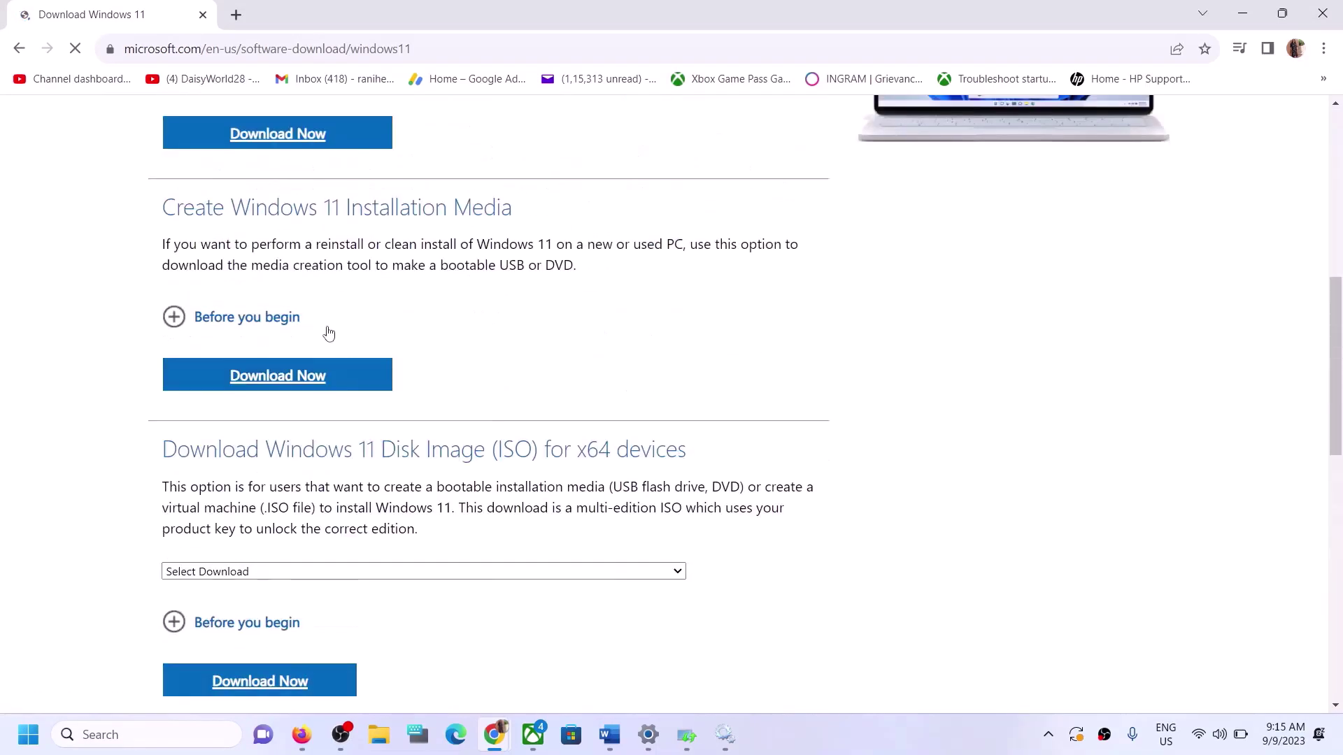
{"action": "left_click", "coordinate": [279, 408]}
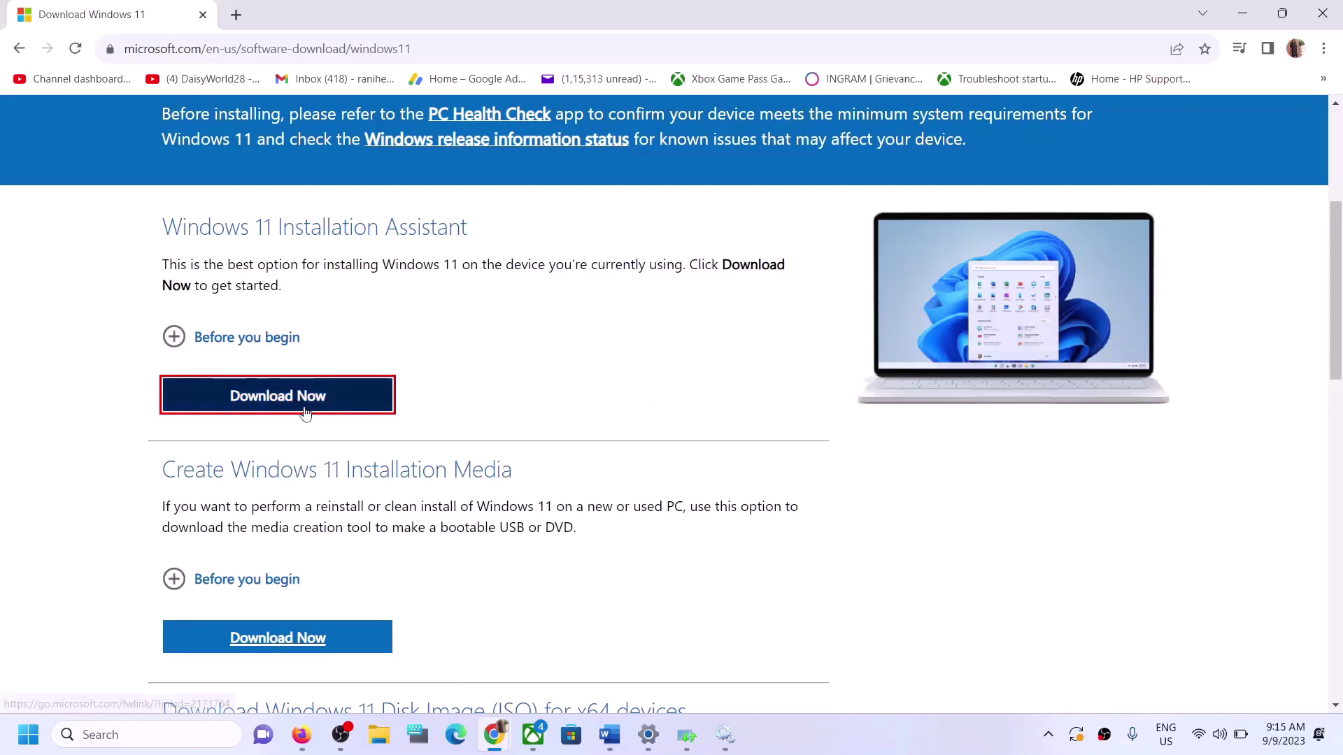
{"action": "left_click", "coordinate": [279, 393]}
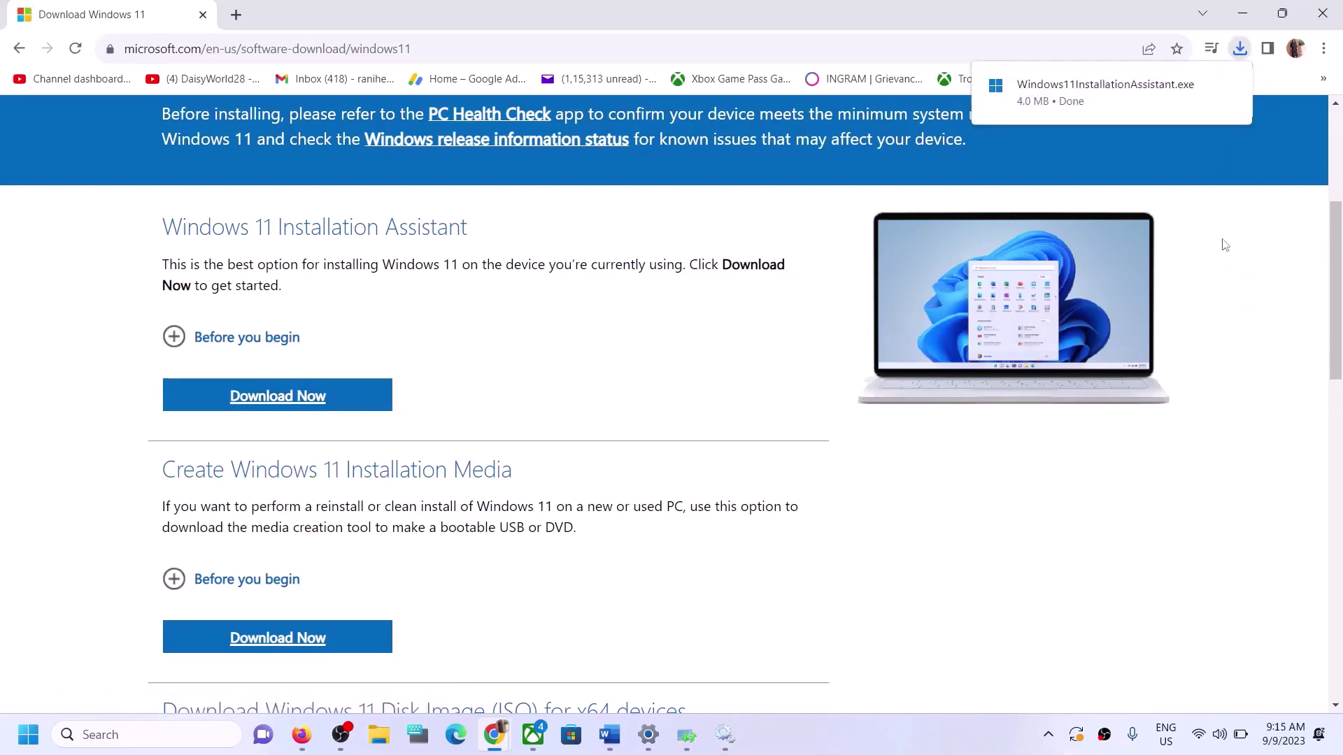
{"action": "left_click", "coordinate": [1079, 97]}
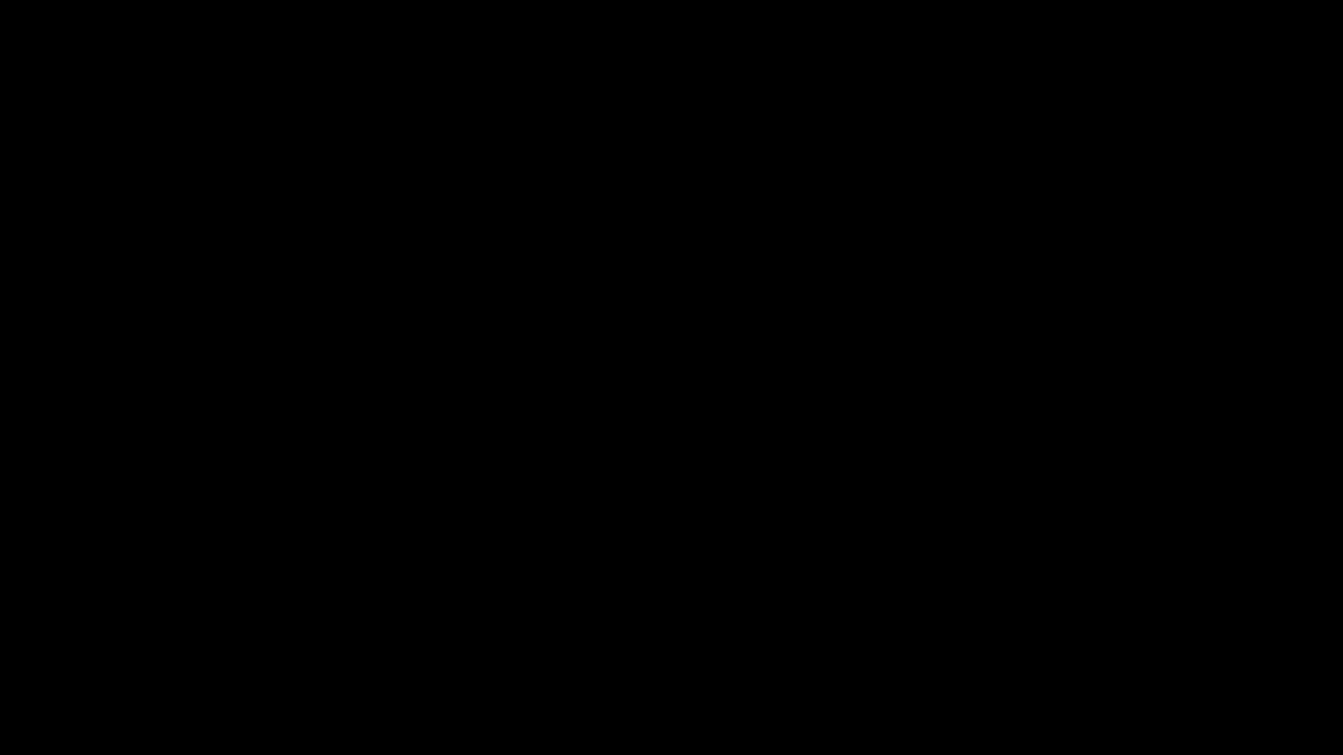
{"action": "left_click", "coordinate": [611, 518]}
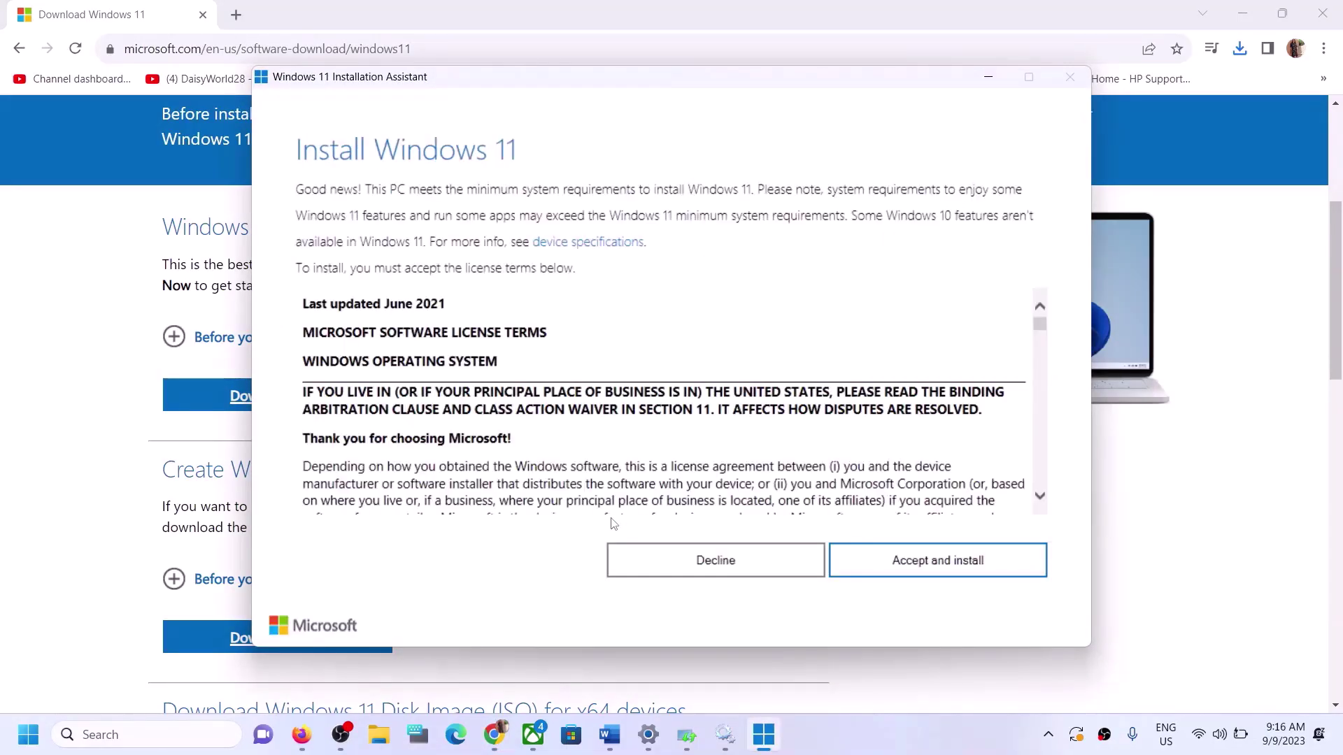
{"action": "left_click", "coordinate": [949, 565]}
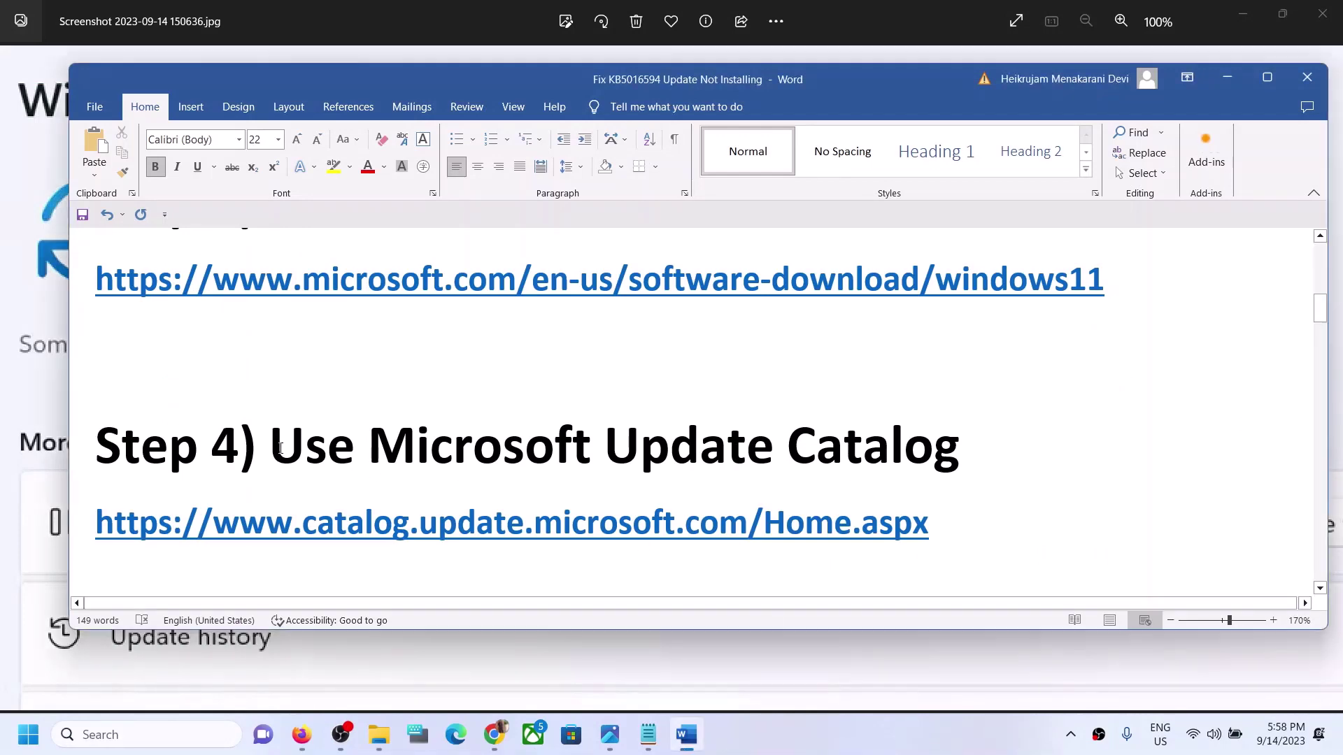
Copy the Microsoft Update Catalog link from the Step 4 section of the Word notes
{"action": "left_click_drag", "start_coordinate": [280, 439], "coordinate": [959, 448]}
{"action": "left_click_drag", "start_coordinate": [974, 525], "coordinate": [97, 525]}
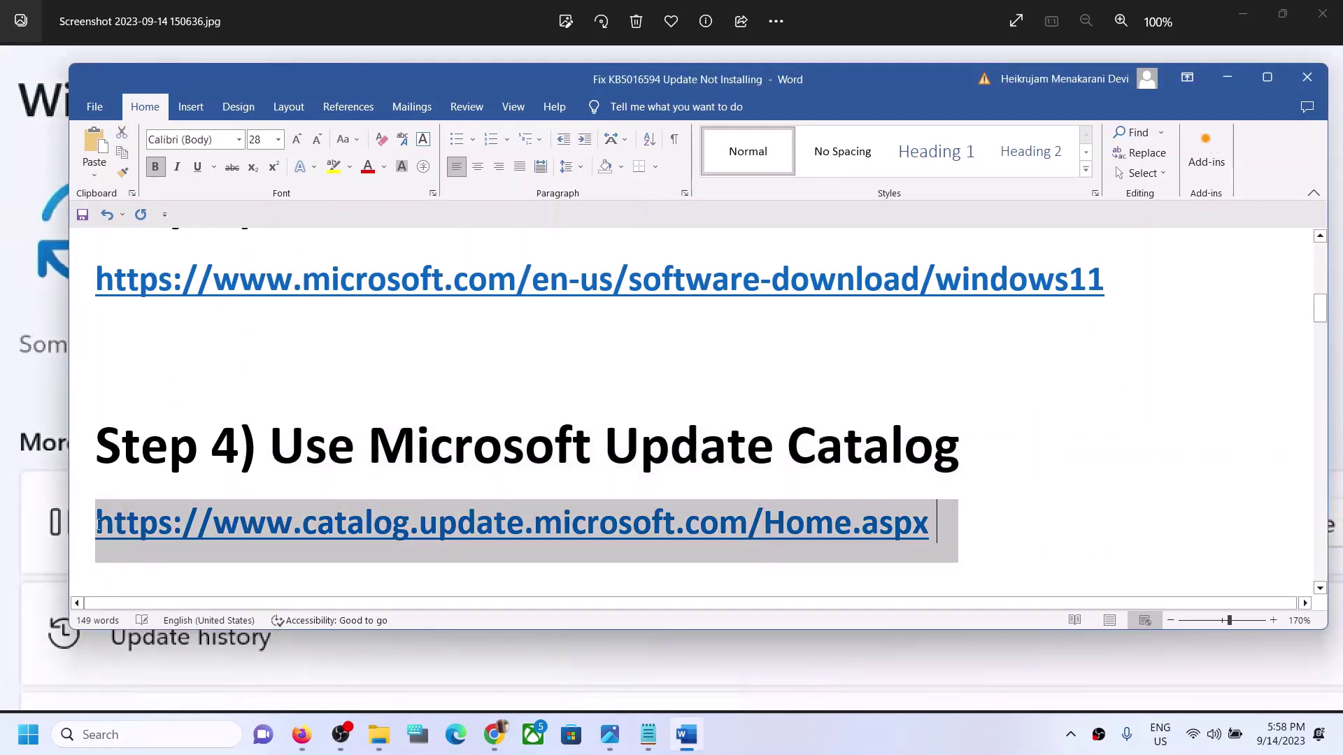
{"action": "right_click", "coordinate": [235, 526]}
{"action": "left_click", "coordinate": [282, 241]}
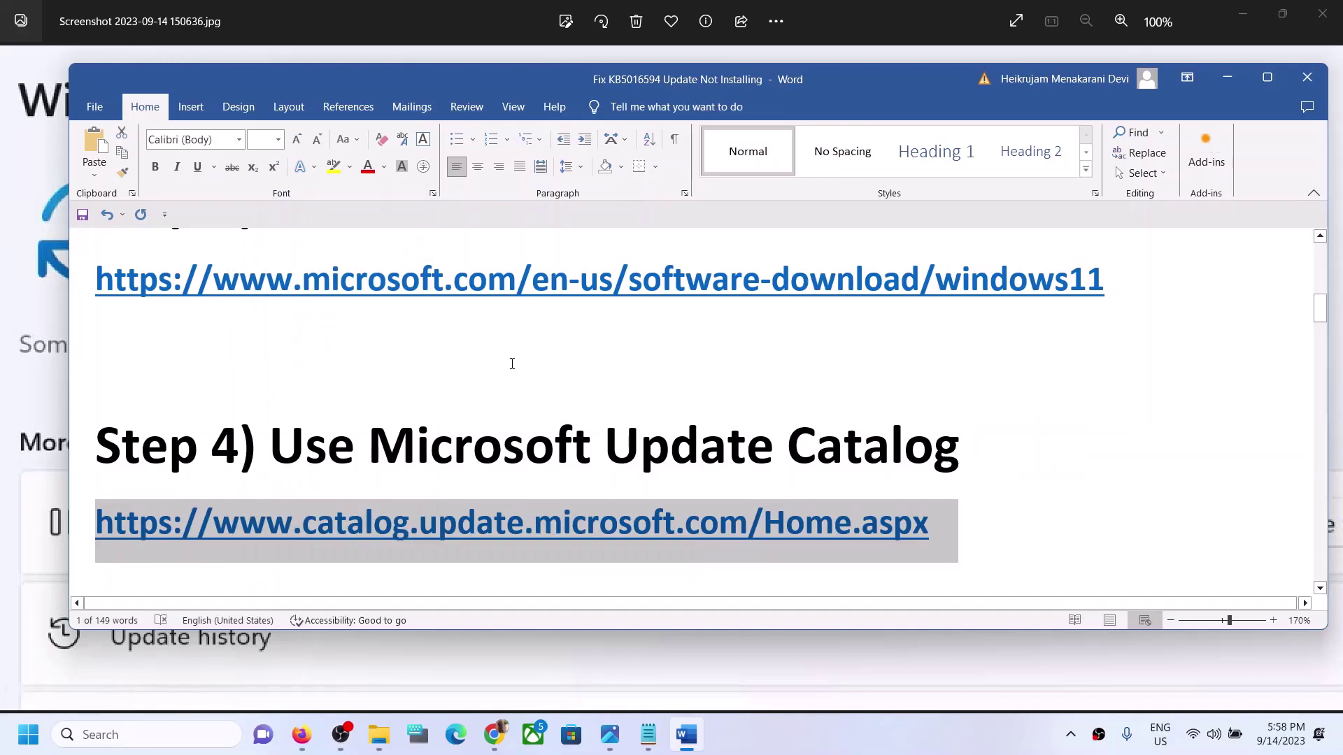
Load the Microsoft Update Catalog home page in a new, maximized browser window
{"action": "right_click", "coordinate": [493, 735]}
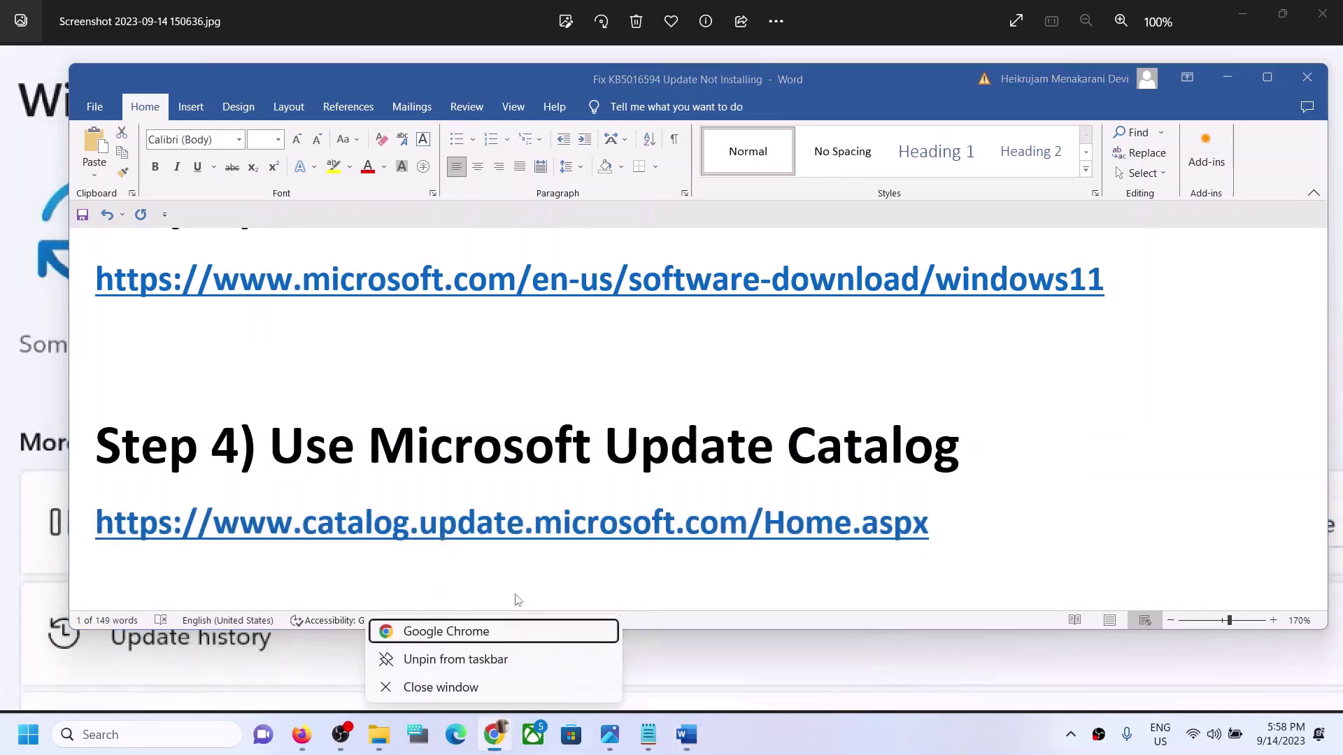
{"action": "left_click", "coordinate": [476, 631]}
{"action": "key", "text": "ctrl+v"}
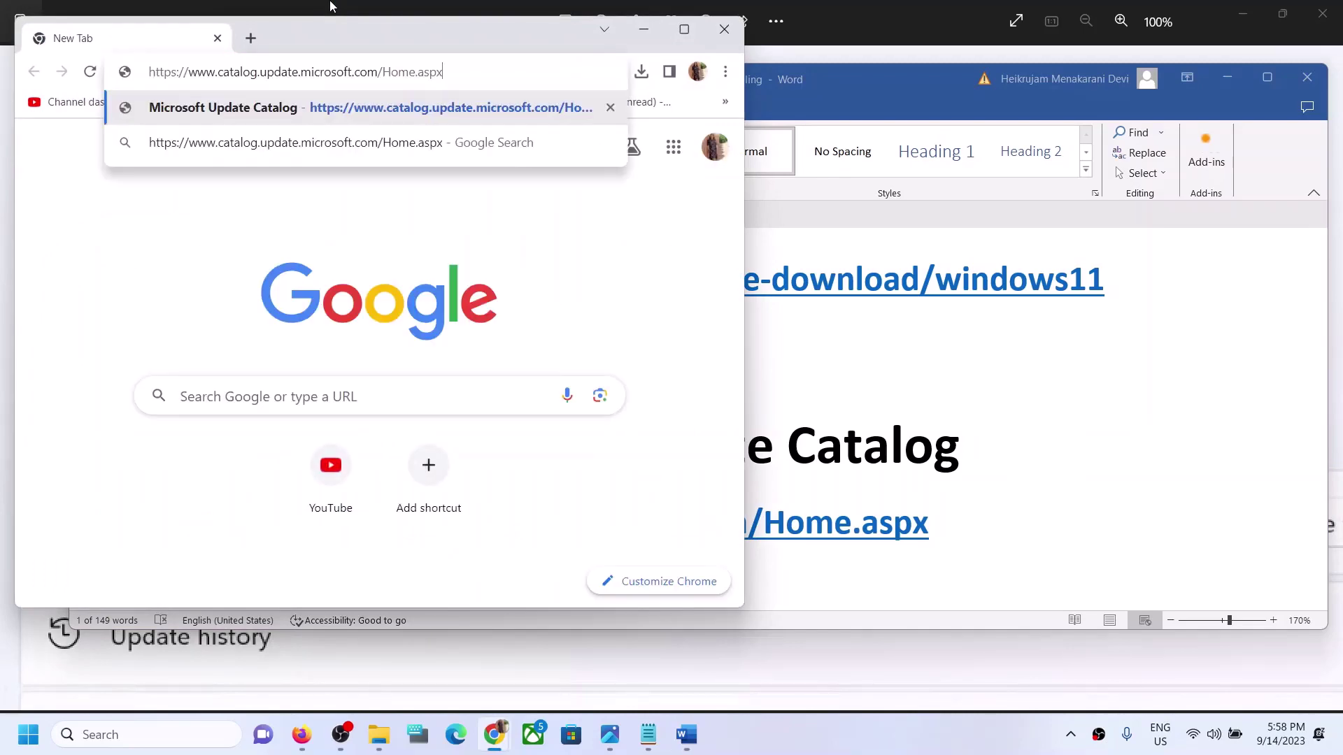
{"action": "key", "text": "Return"}
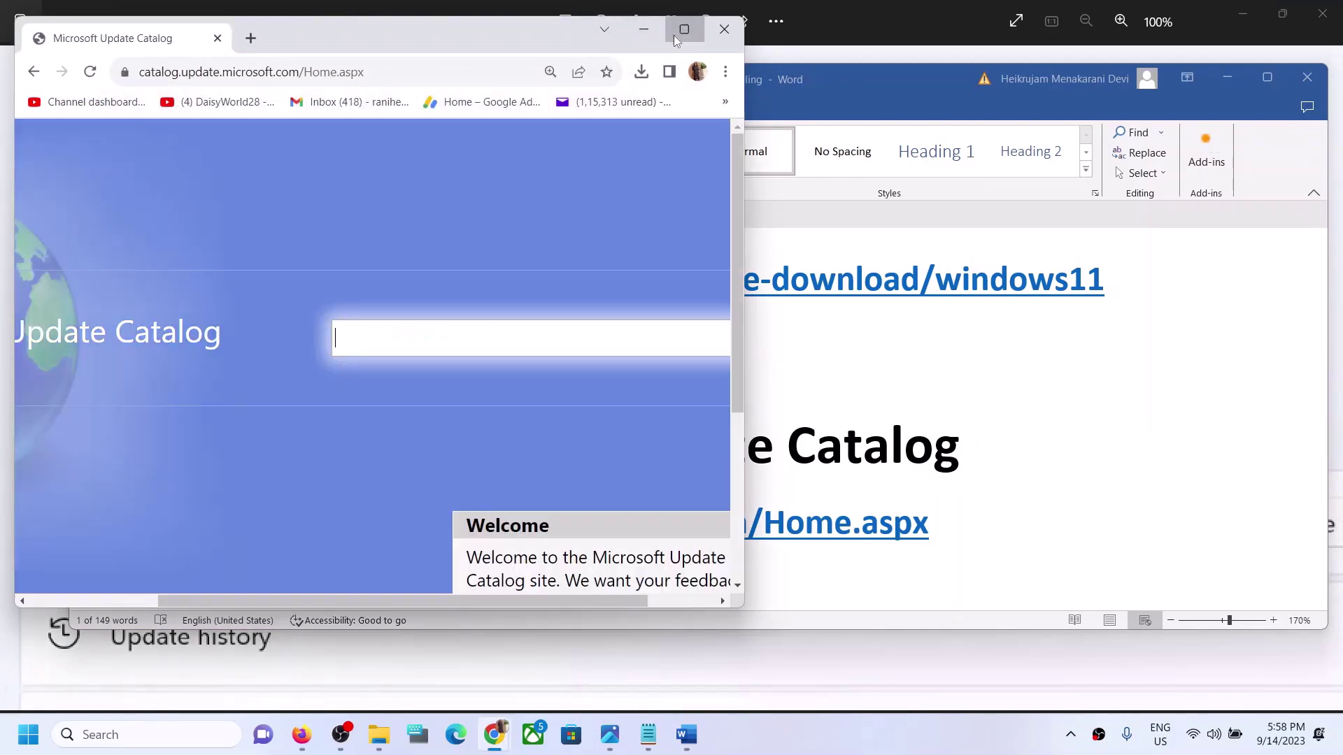
{"action": "left_click", "coordinate": [682, 30]}
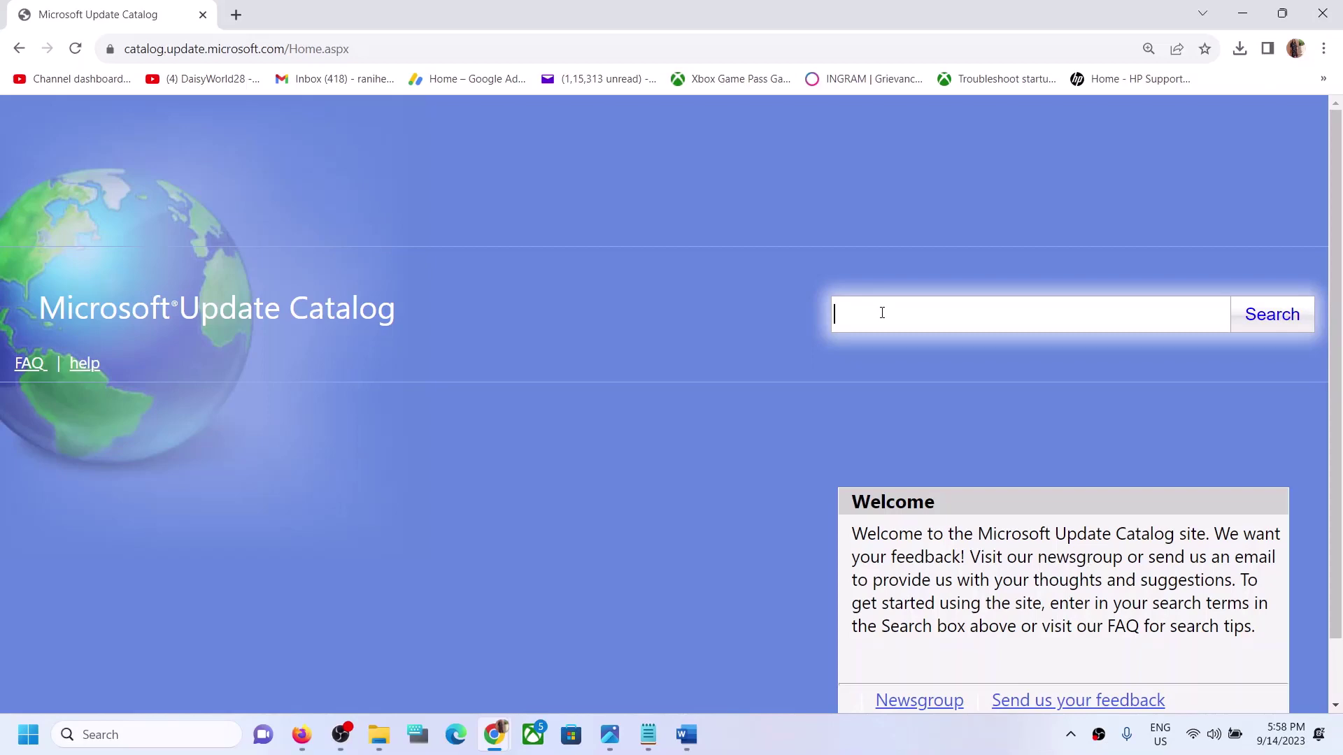
{"action": "key", "text": "super+i"}
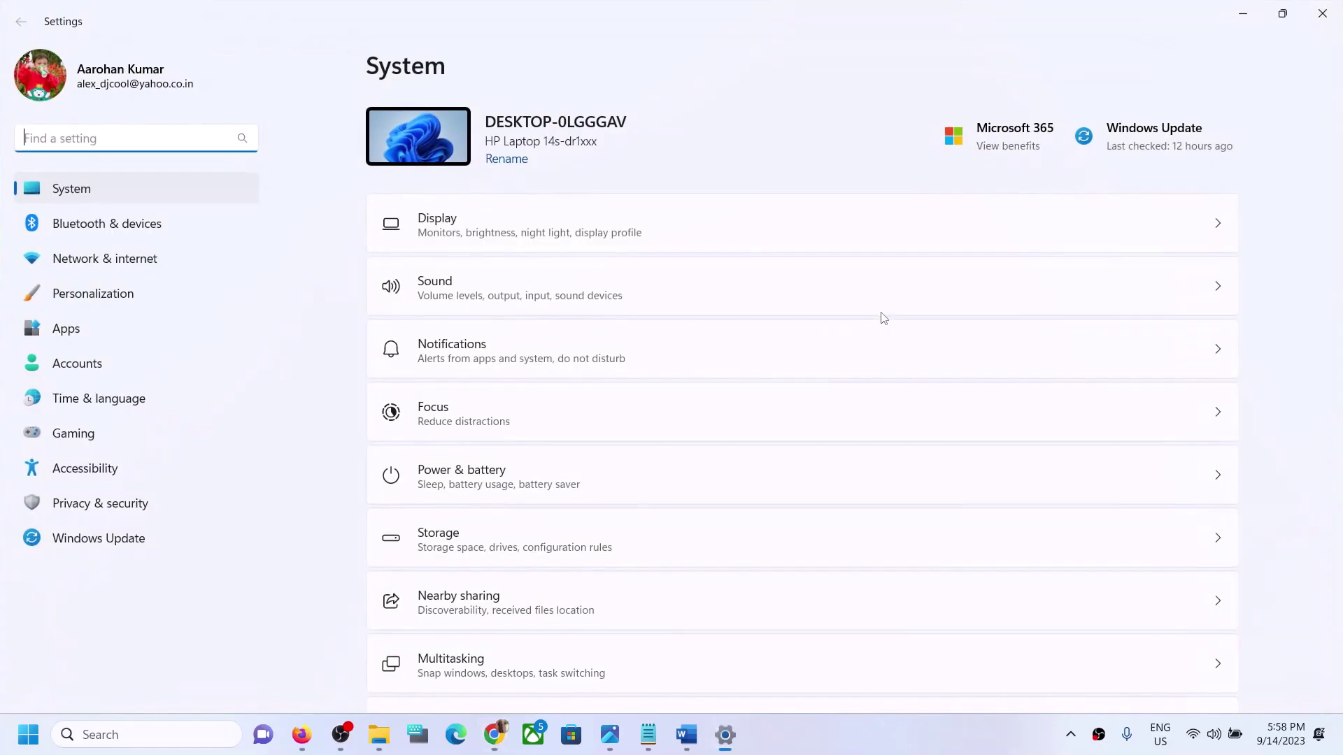
Find KB5030219 in Windows Update's Update history and copy the update number
{"action": "left_click", "coordinate": [110, 540]}
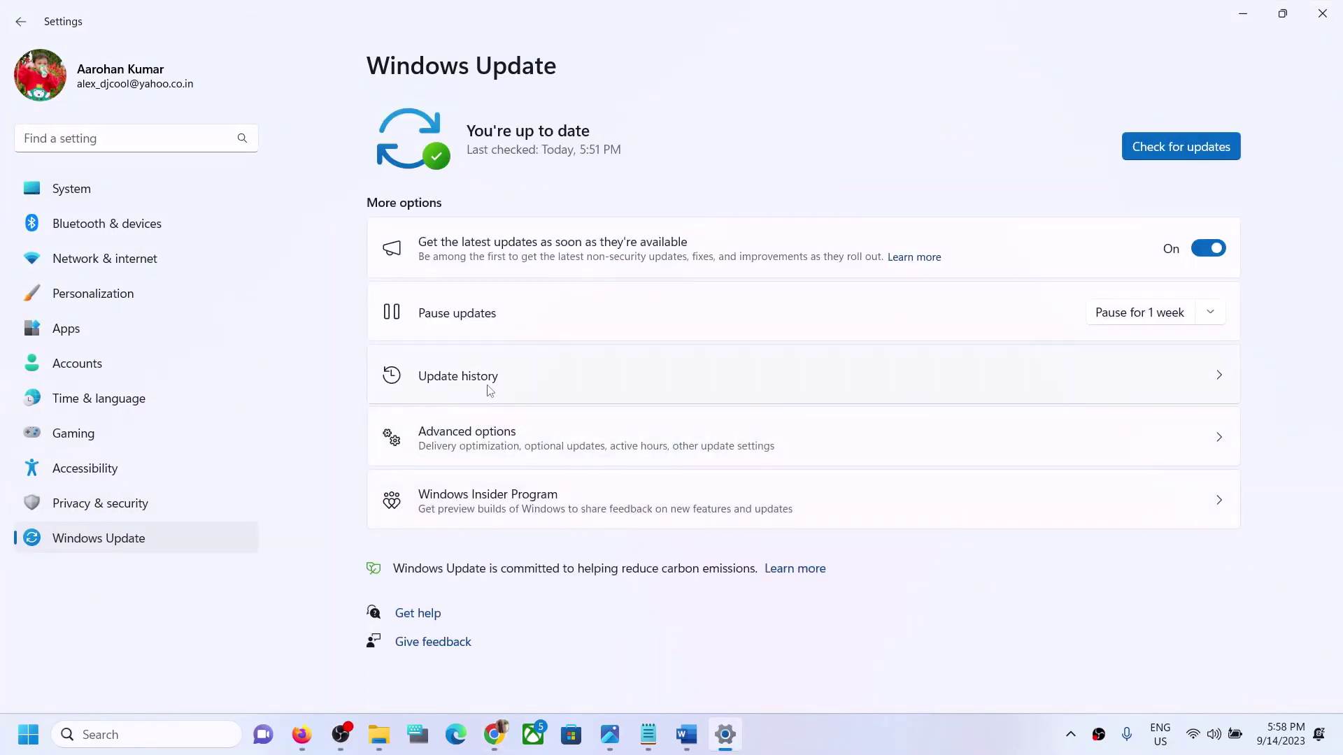
{"action": "left_click", "coordinate": [490, 391]}
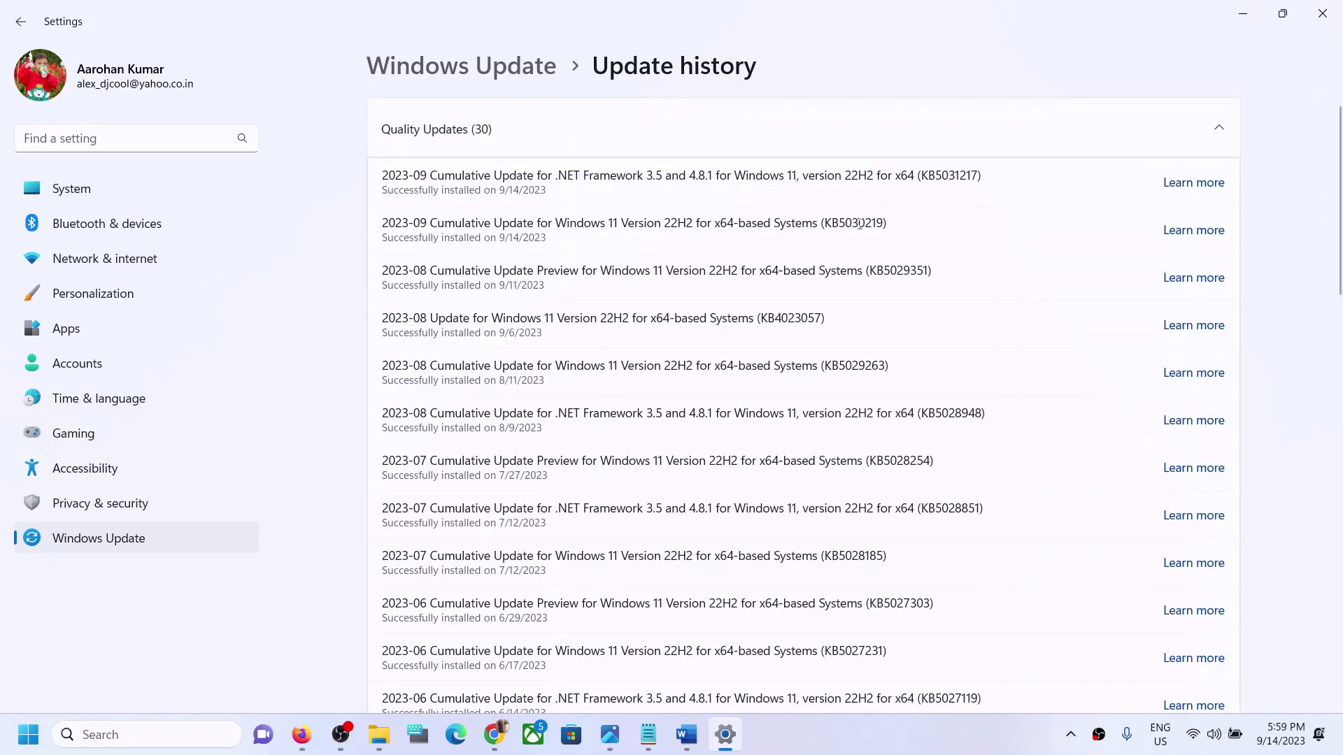
{"action": "double_click", "coordinate": [862, 224]}
{"action": "double_click", "coordinate": [862, 224]}
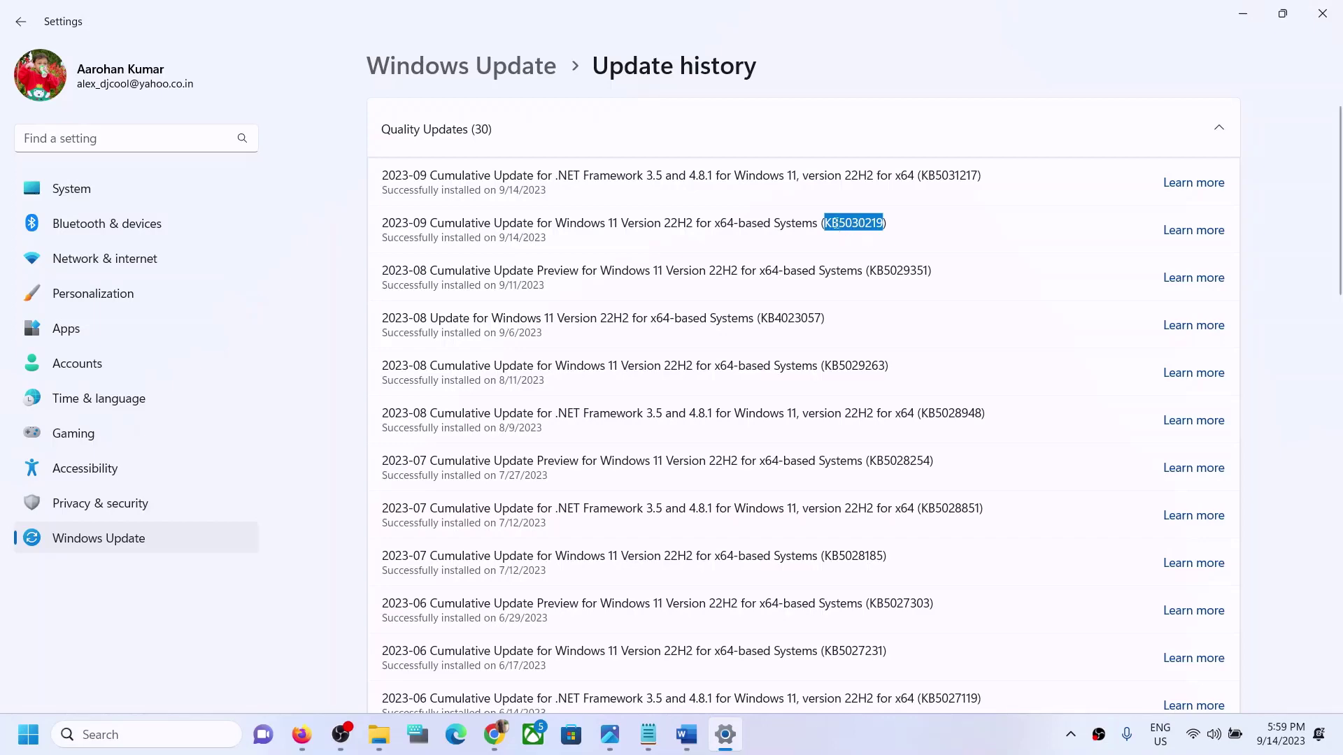
{"action": "left_click", "coordinate": [1243, 14]}
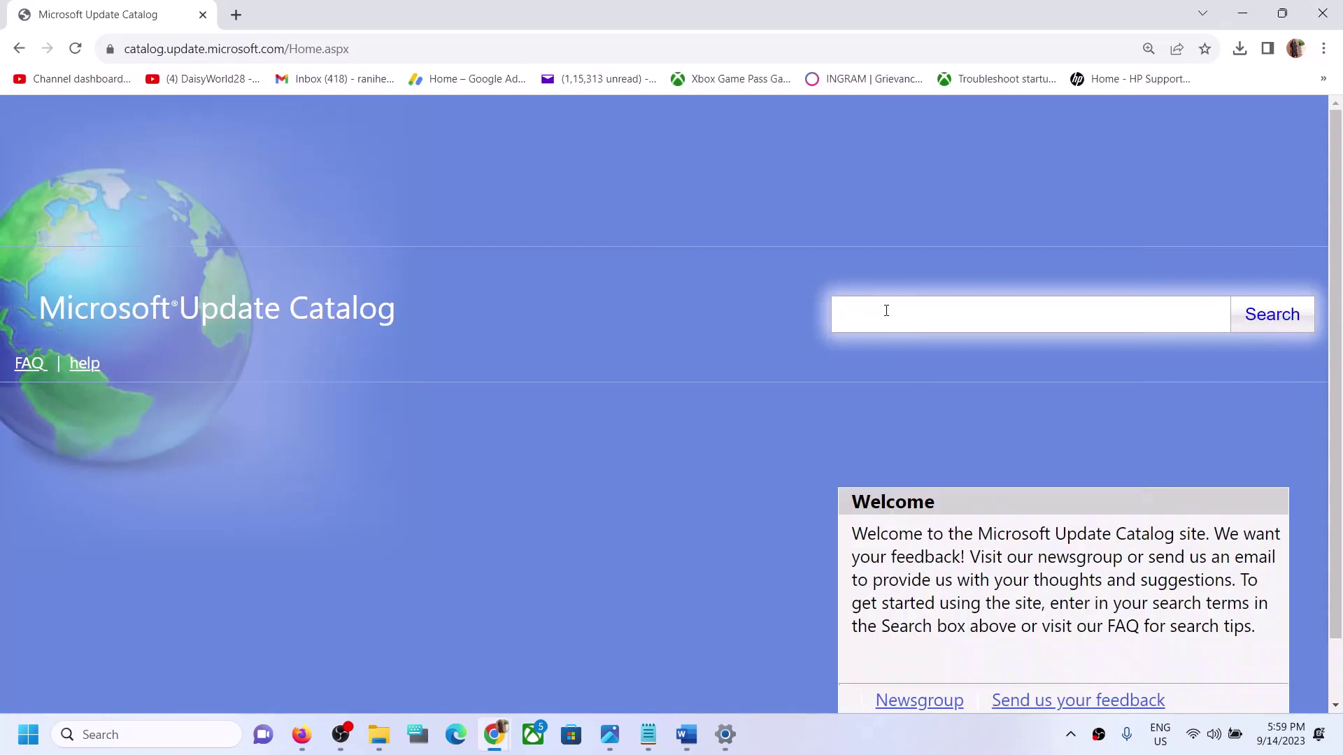
Search the Microsoft Update Catalog for KB5030219
{"action": "key", "text": "ctrl+v"}
{"action": "double_click", "coordinate": [953, 311]}
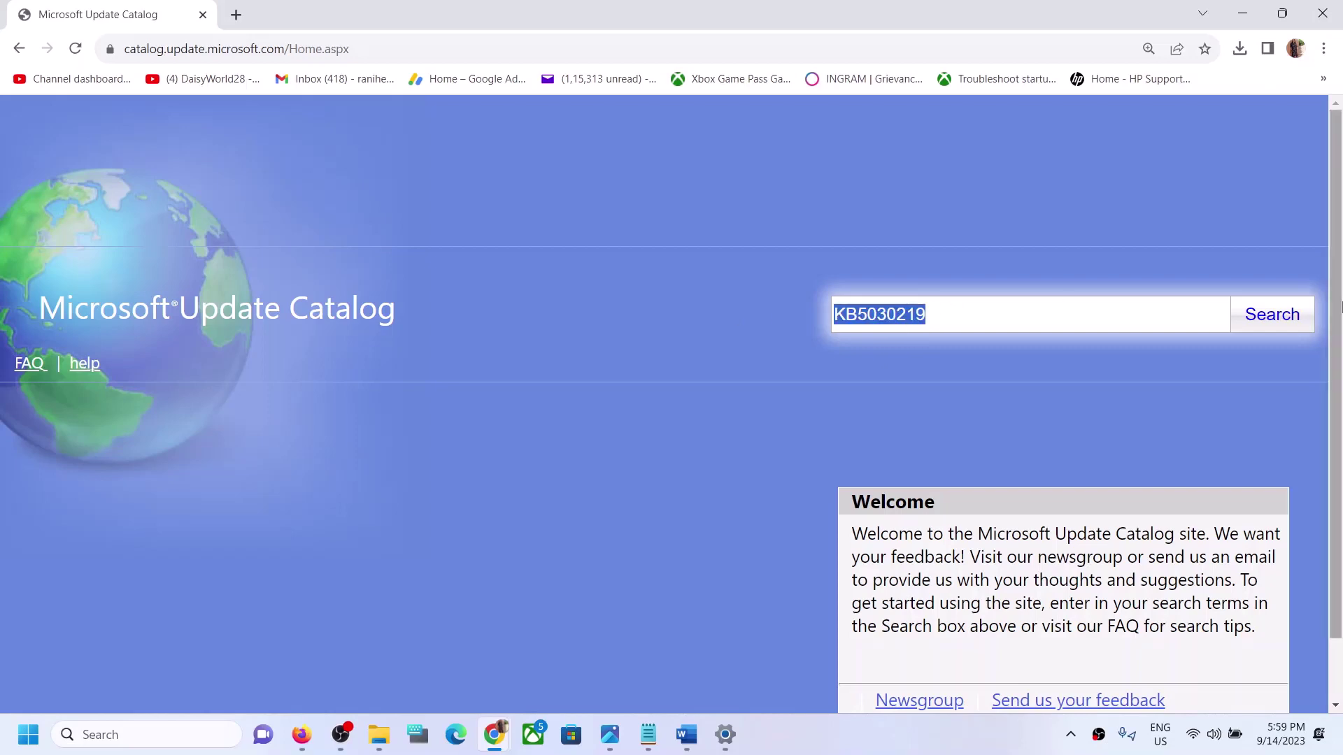
{"action": "left_click", "coordinate": [1257, 323]}
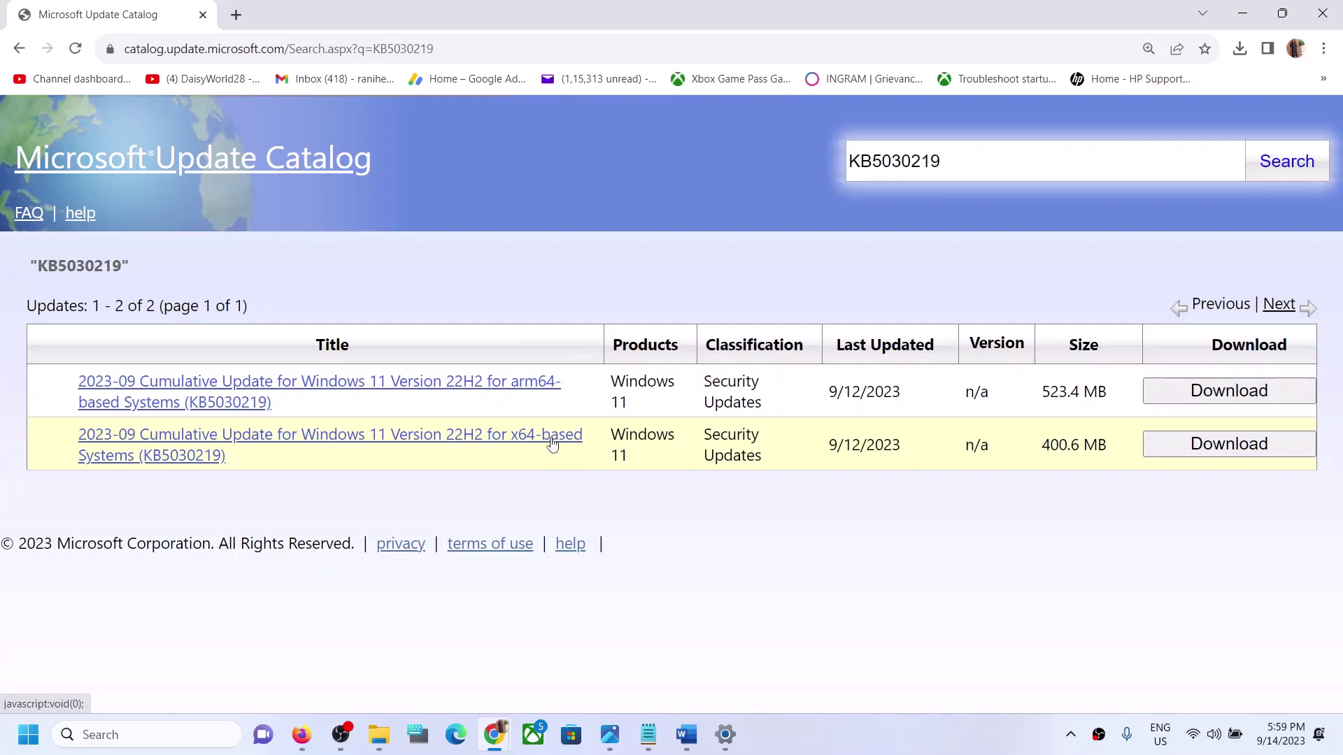
Confirm in Settings > System that the PC has an x64-based processor
{"action": "key", "text": "alt+Tab"}
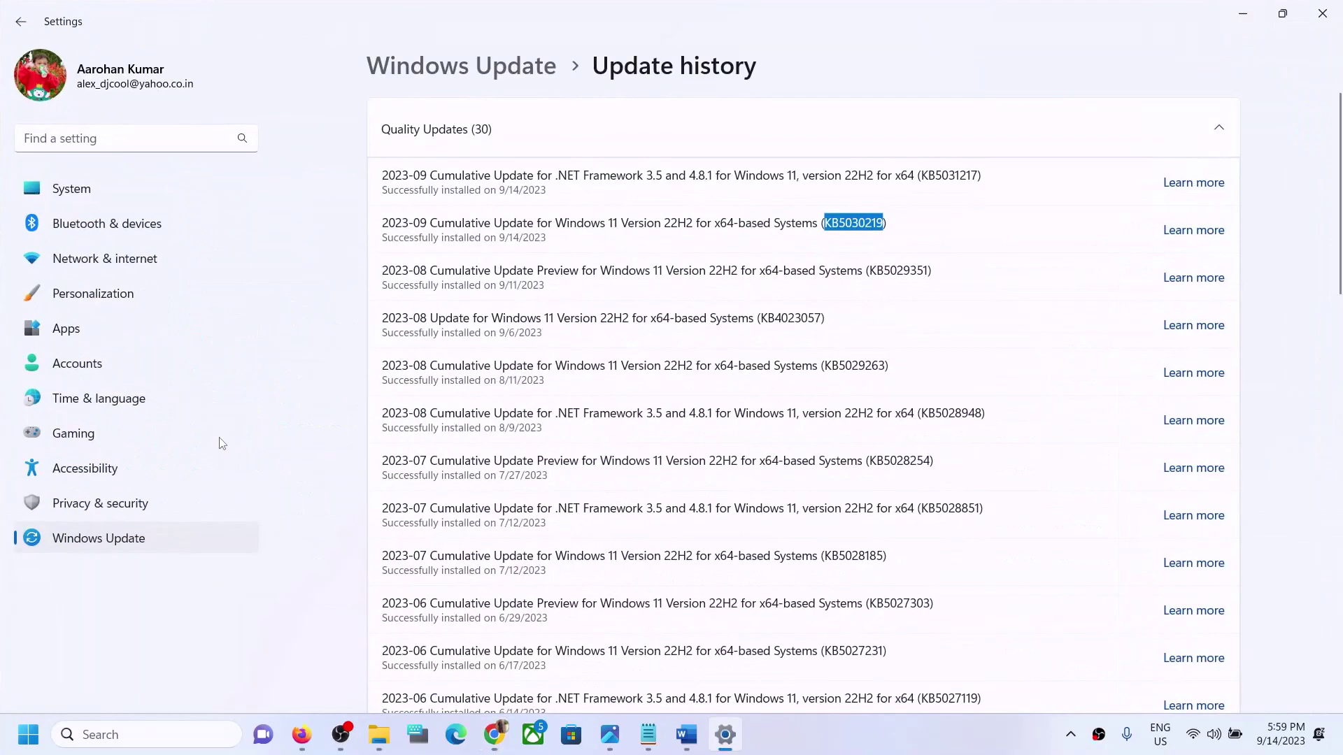
{"action": "left_click", "coordinate": [106, 214]}
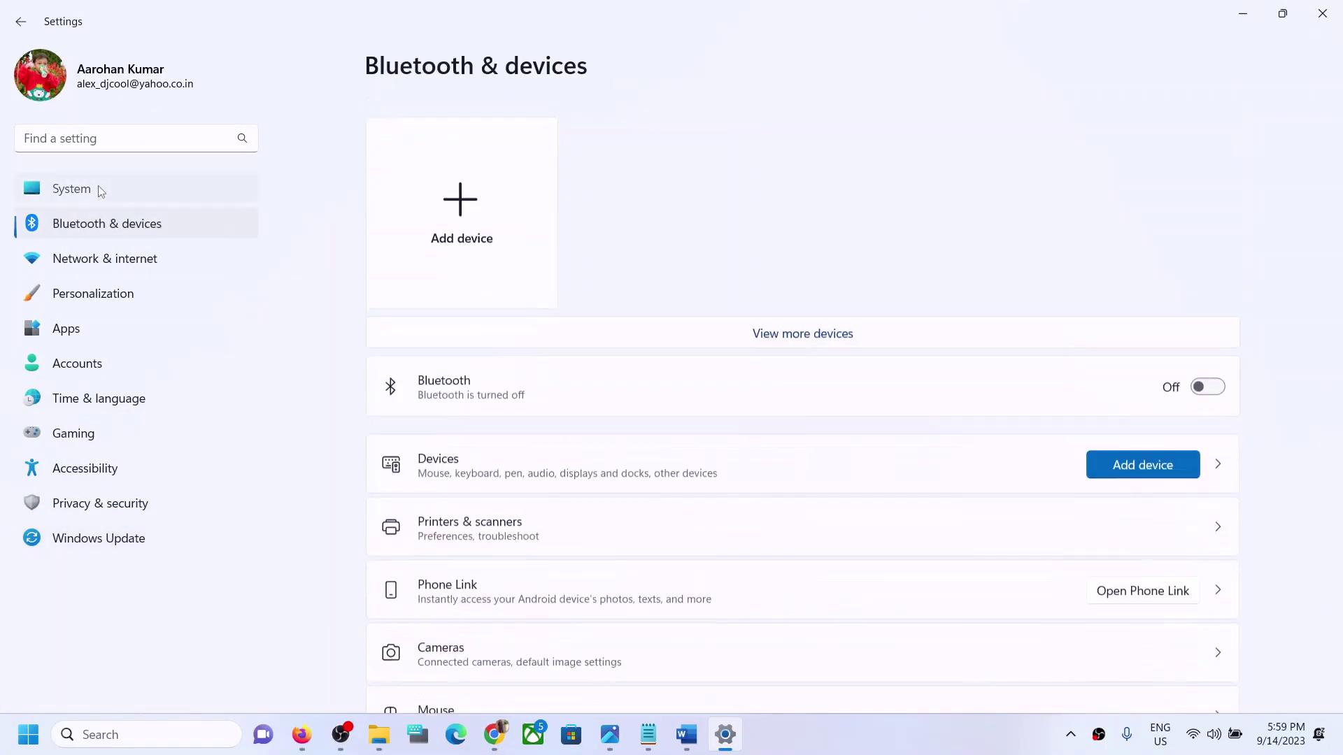
{"action": "left_click", "coordinate": [98, 187]}
{"action": "scroll", "coordinate": [640, 469], "scroll_direction": "down", "scroll_amount": 3}
{"action": "scroll", "coordinate": [640, 468], "scroll_direction": "down", "scroll_amount": 3}
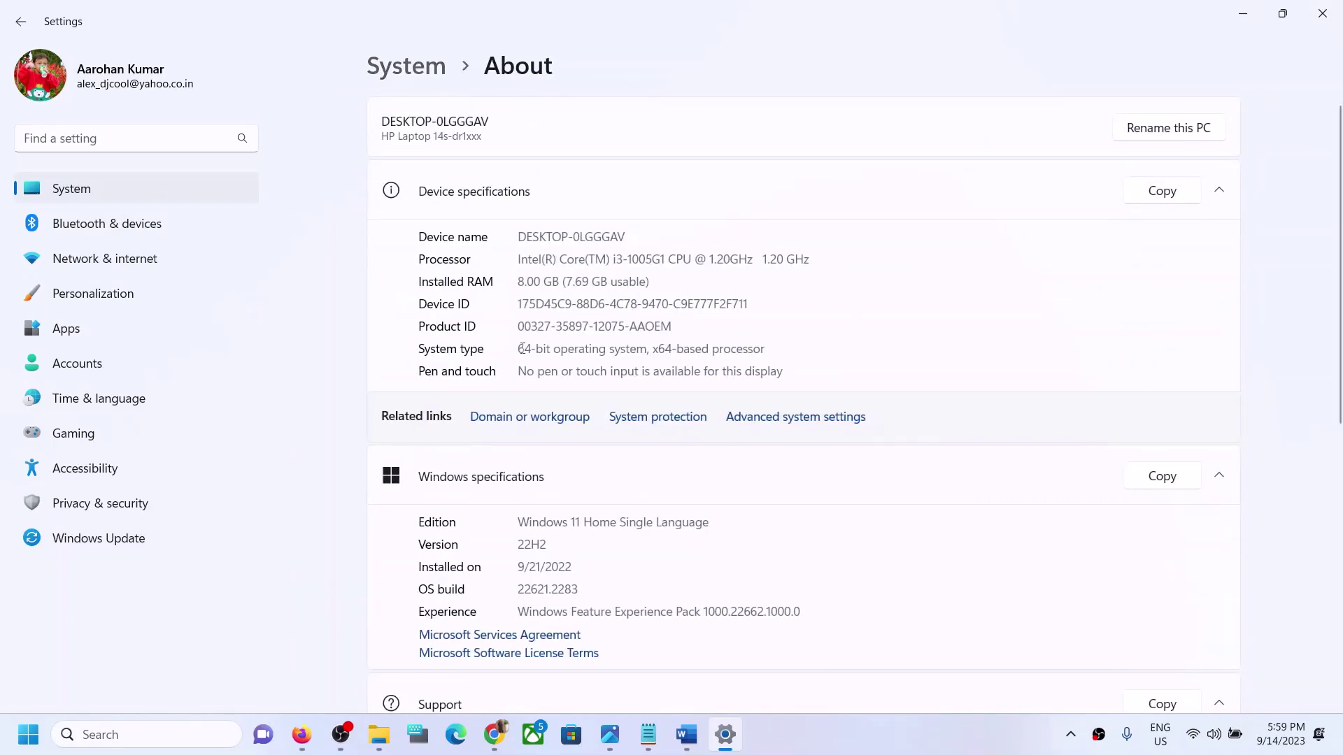
{"action": "left_click_drag", "start_coordinate": [521, 348], "coordinate": [724, 349]}
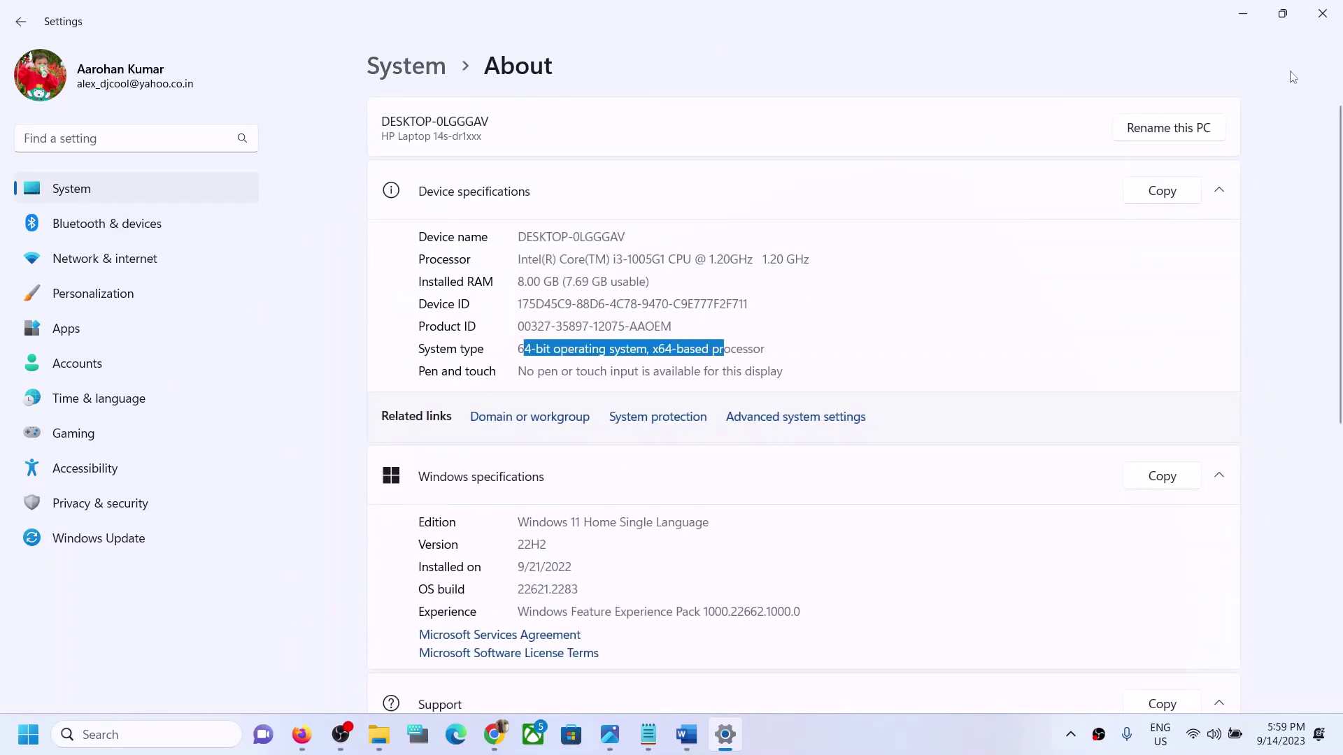
{"action": "left_click", "coordinate": [1243, 14]}
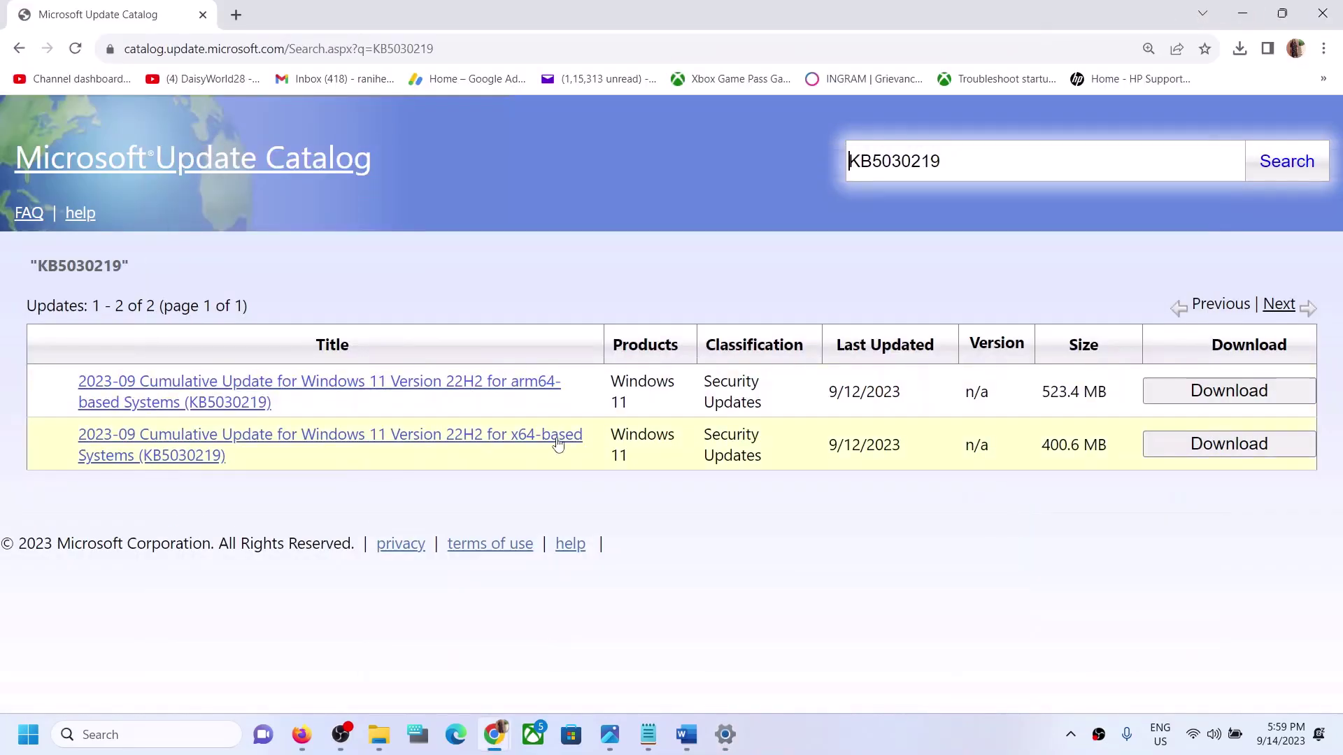
Download the x64 KB5030219 .msu package from the catalog and check its download progress
{"action": "left_click", "coordinate": [1268, 455]}
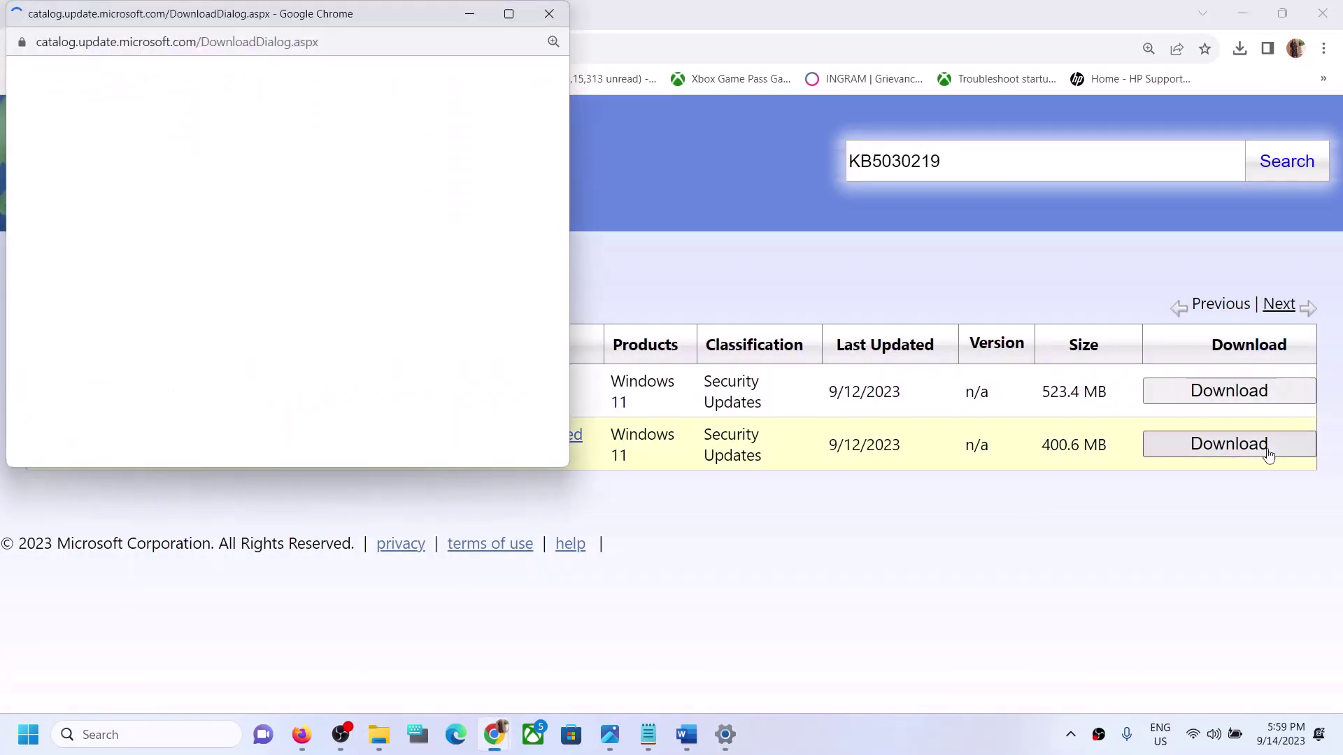
{"action": "left_click_drag", "start_coordinate": [372, 23], "coordinate": [962, 113]}
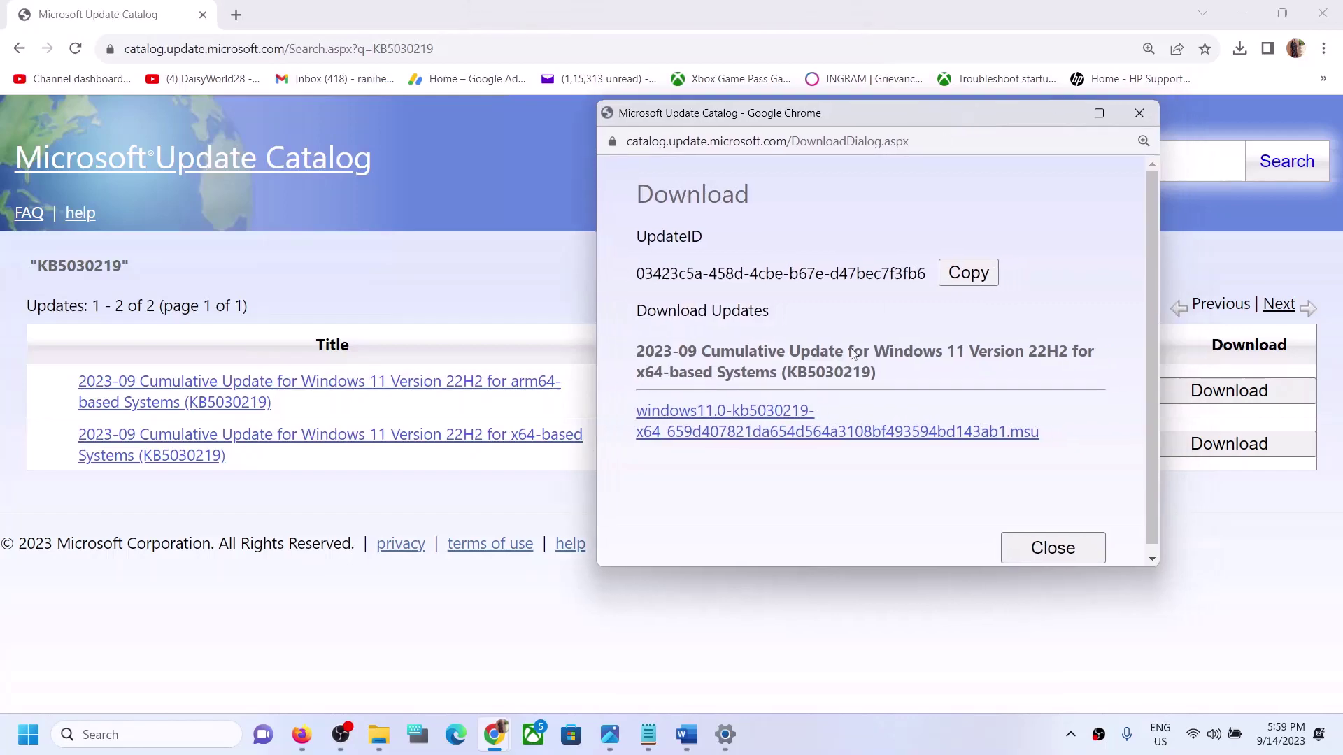
{"action": "left_click", "coordinate": [781, 415]}
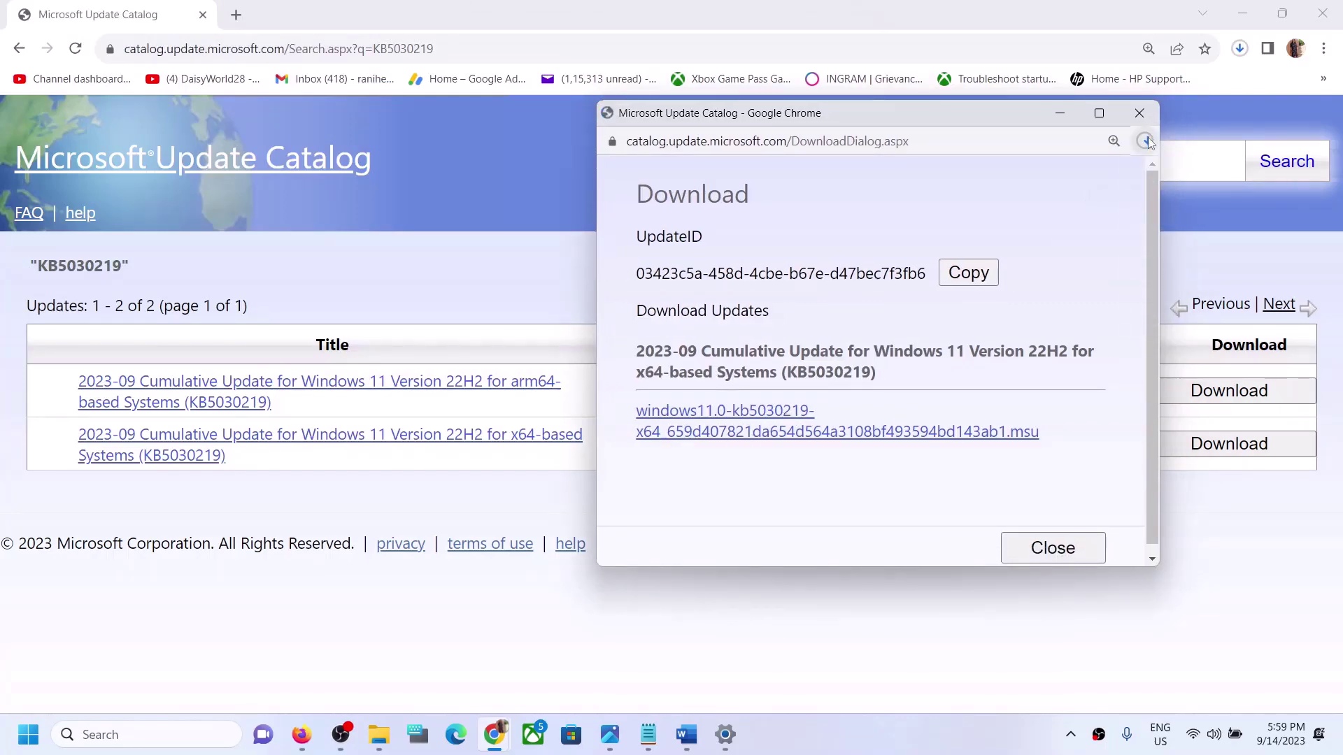
{"action": "left_click", "coordinate": [1146, 141]}
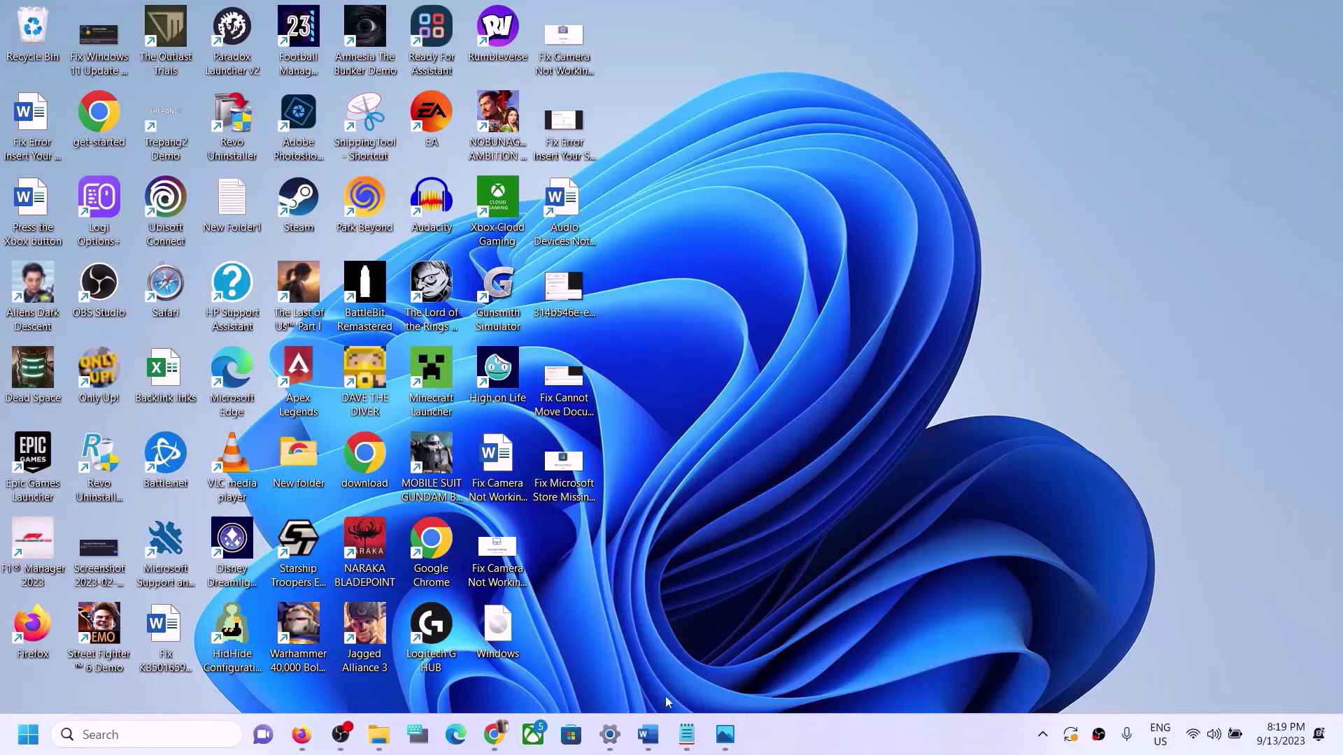
Copy the Step 5 reset commands from SC config trustedinstaller through net start appidsvc
{"action": "left_click", "coordinate": [649, 738]}
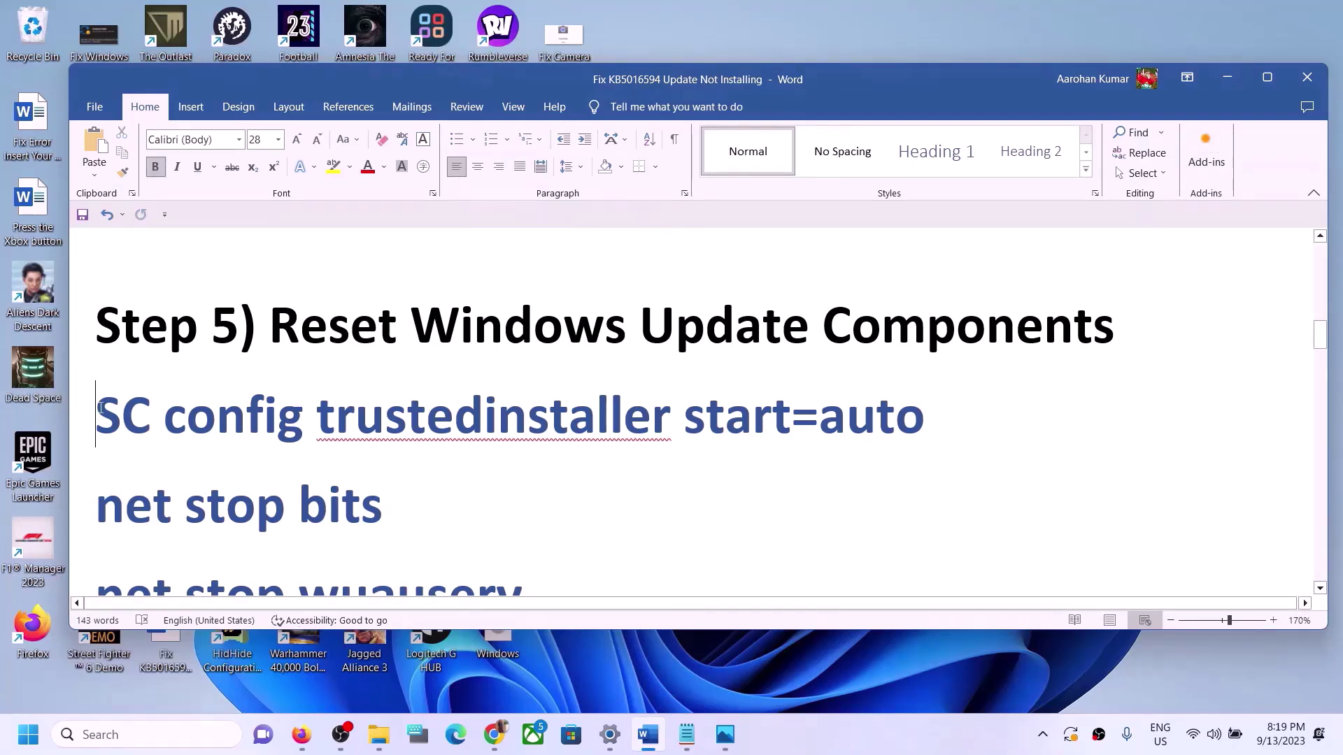
{"action": "key", "text": "shift+Down"}
{"action": "key", "text": "shift+Down"}
{"action": "key", "text": "shift+Down"}
{"action": "key", "text": "shift+Down"}
{"action": "key", "text": "shift+Down"}
{"action": "key", "text": "shift+Down"}
{"action": "key", "text": "shift+Down"}
{"action": "key", "text": "shift+Down"}
{"action": "key", "text": "shift+Down"}
{"action": "key", "text": "shift+Down"}
{"action": "key", "text": "shift+Down"}
{"action": "key", "text": "shift+Down"}
{"action": "key", "text": "shift+Down"}
{"action": "key", "text": "shift+Down"}
{"action": "key", "text": "shift+Down"}
{"action": "key", "text": "shift+Down"}
{"action": "key", "text": "shift+Down"}
{"action": "key", "text": "shift+Down"}
{"action": "key", "text": "shift+Down"}
{"action": "key", "text": "shift+Down"}
{"action": "key", "text": "shift+Down"}
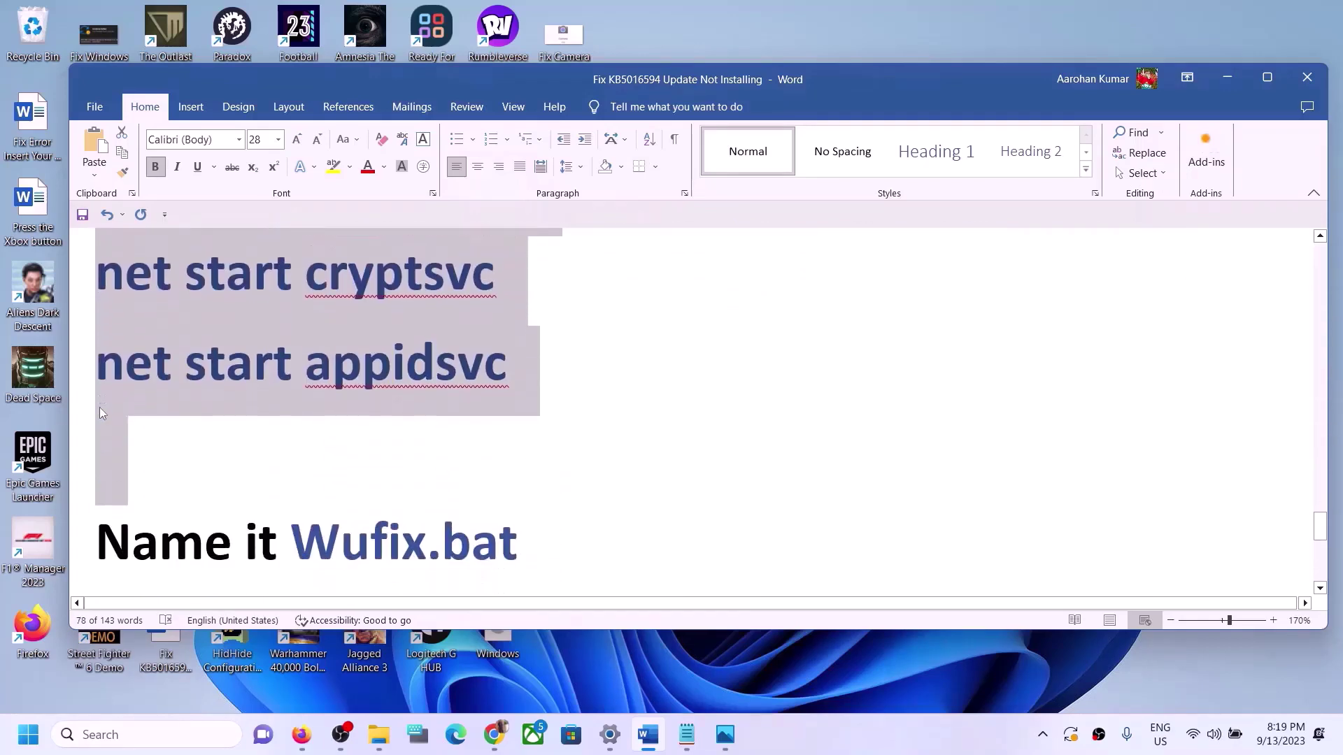
{"action": "key", "text": "shift+Up"}
{"action": "right_click", "coordinate": [249, 316]}
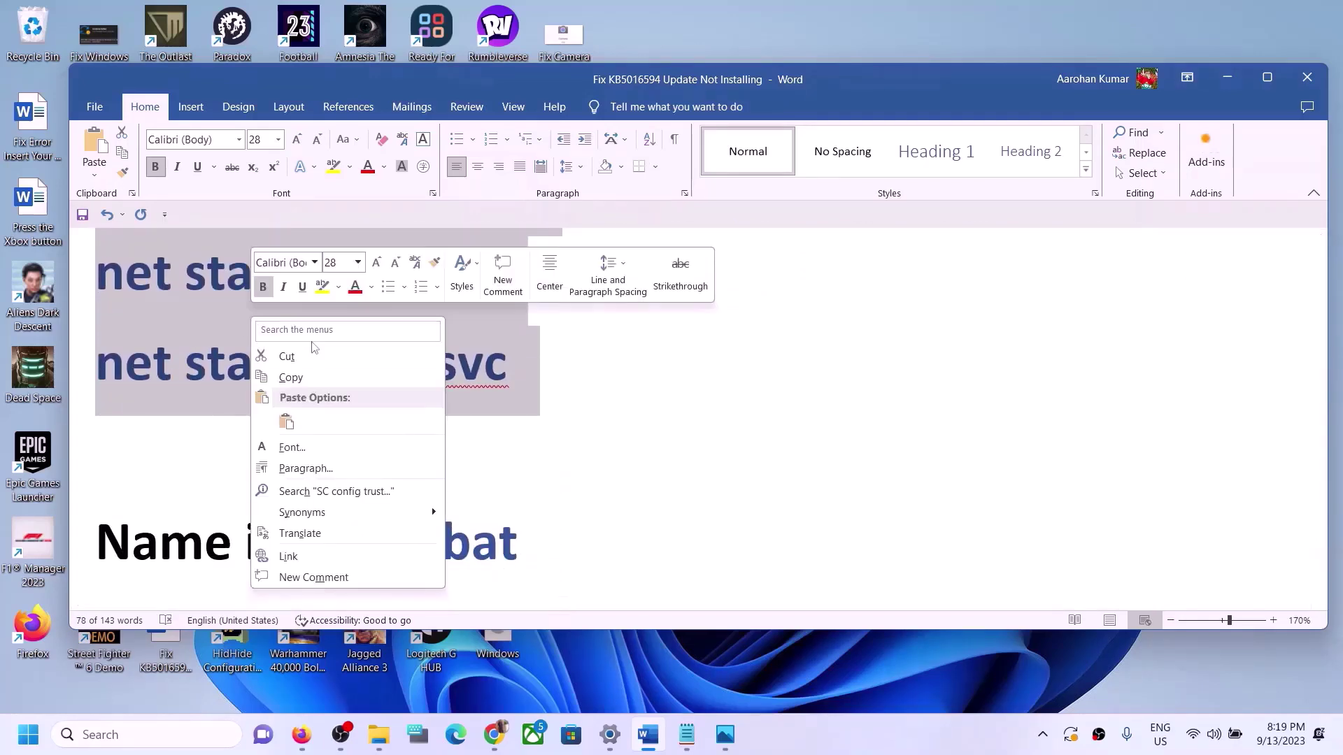
{"action": "left_click", "coordinate": [292, 376]}
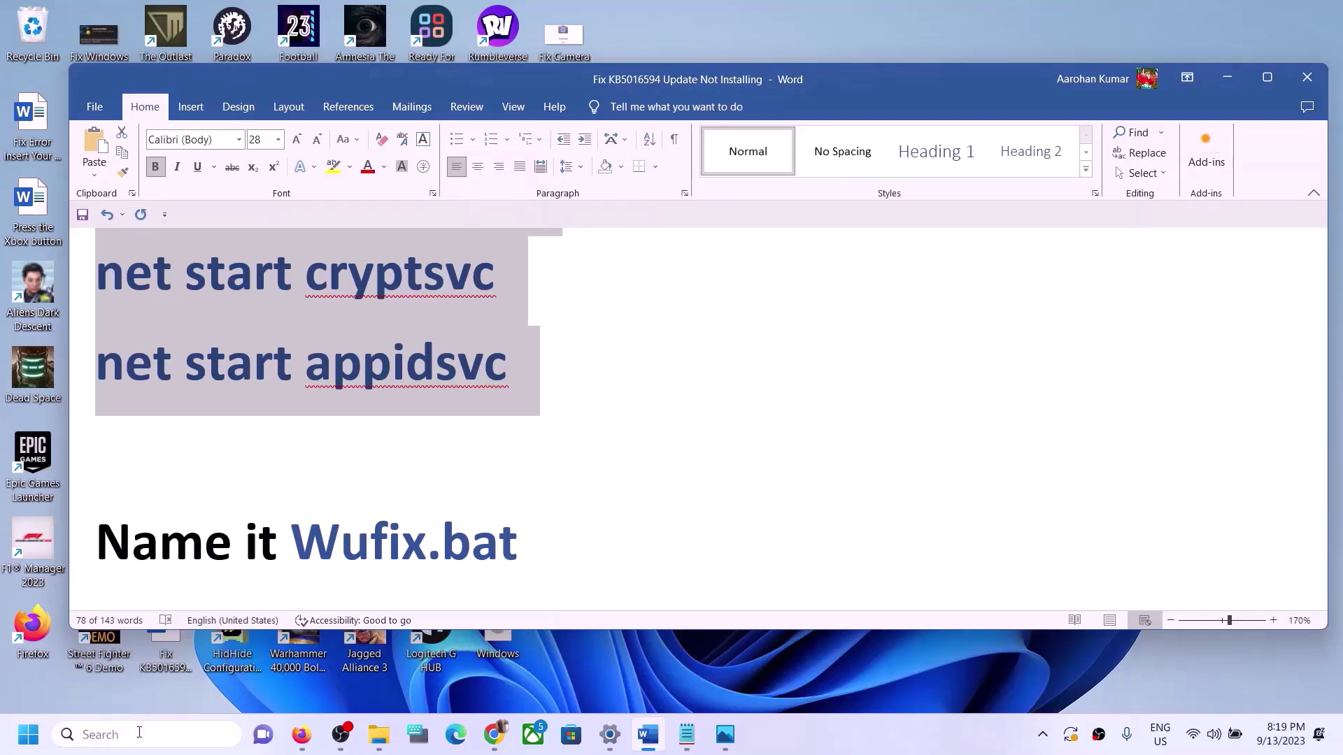
{"action": "left_click", "coordinate": [140, 736]}
Open Notepad from Search and paste the copied reset commands into a new note
{"action": "type", "text": "noteo"}
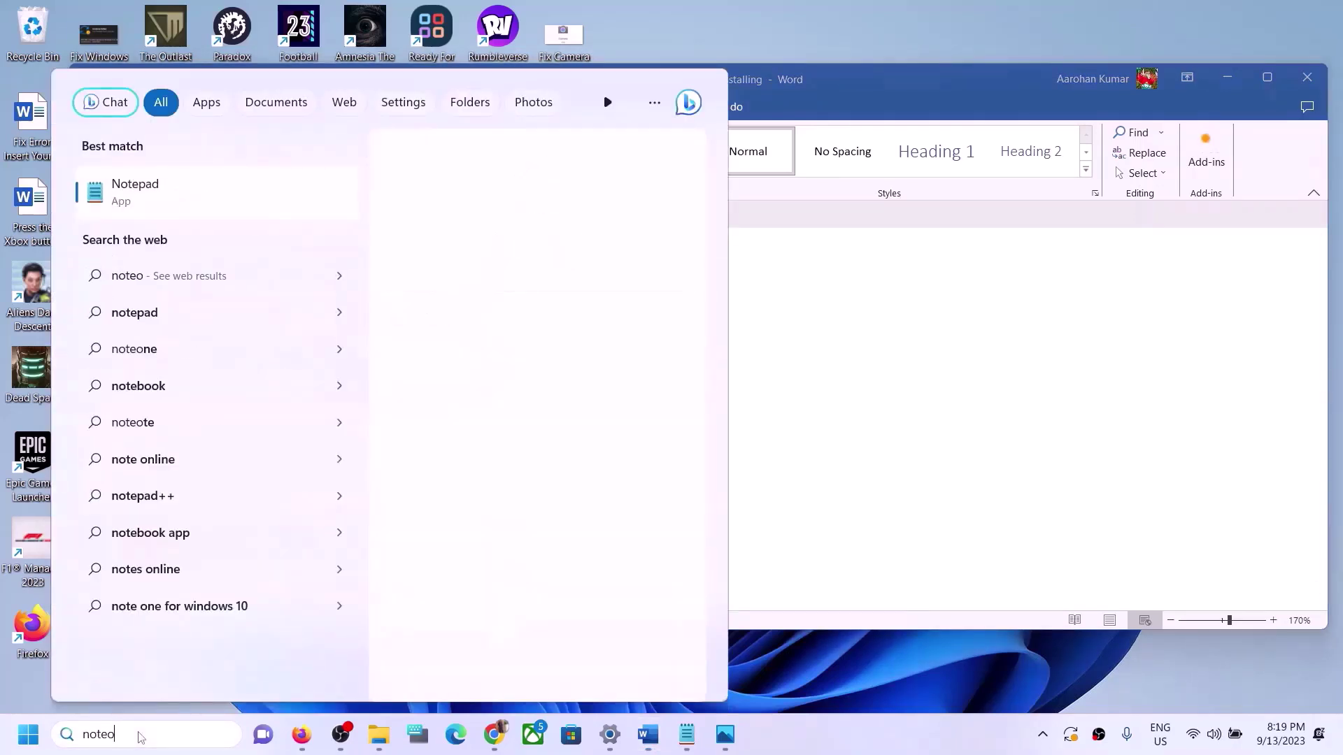
{"action": "key", "text": "shift+Left"}
{"action": "type", "text": "["}
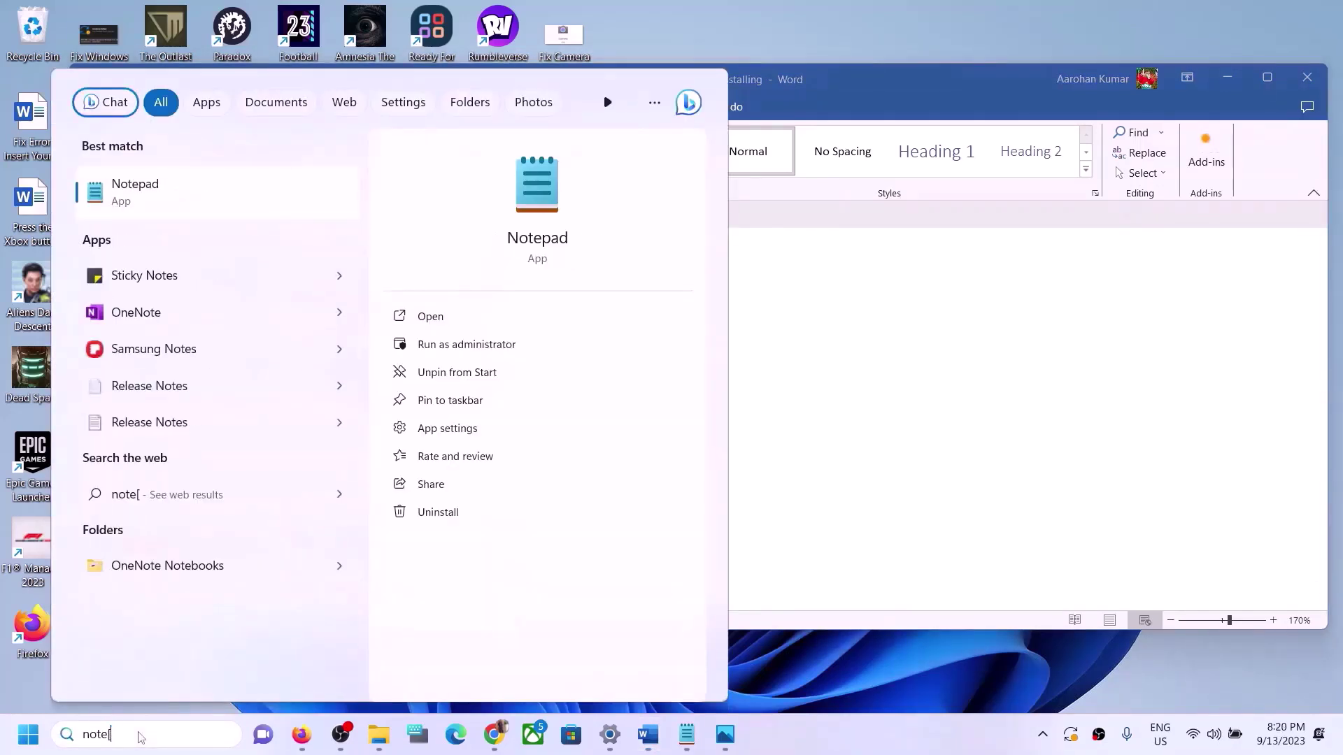
{"action": "key", "text": "BackSpace"}
{"action": "type", "text": "pad"}
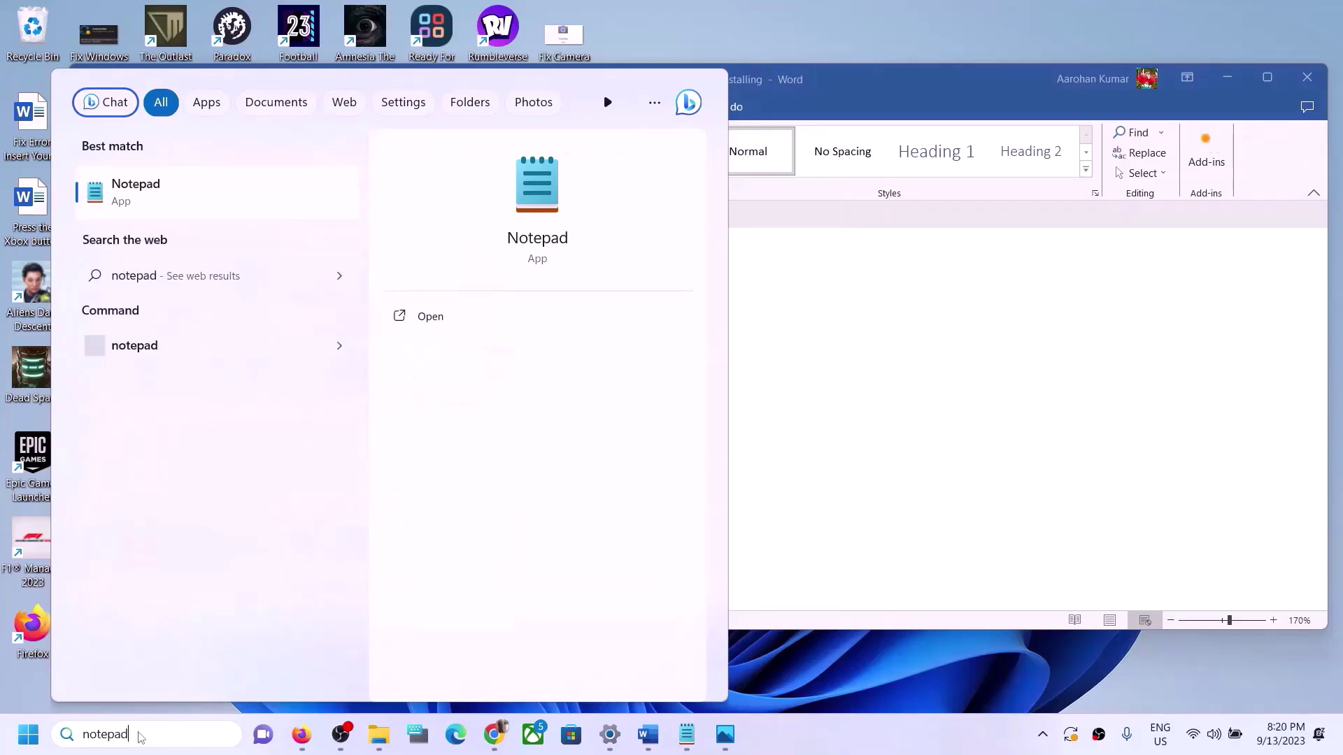
{"action": "left_click", "coordinate": [230, 181]}
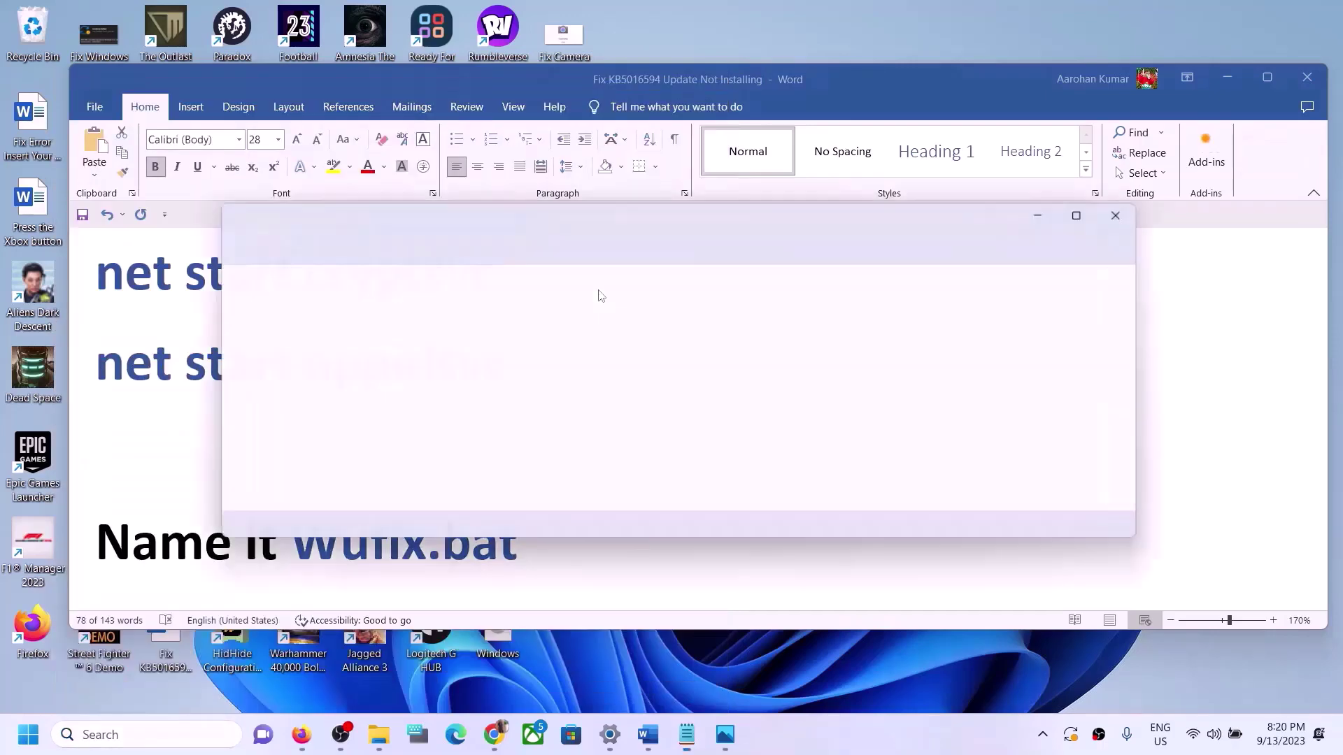
{"action": "right_click", "coordinate": [507, 318]}
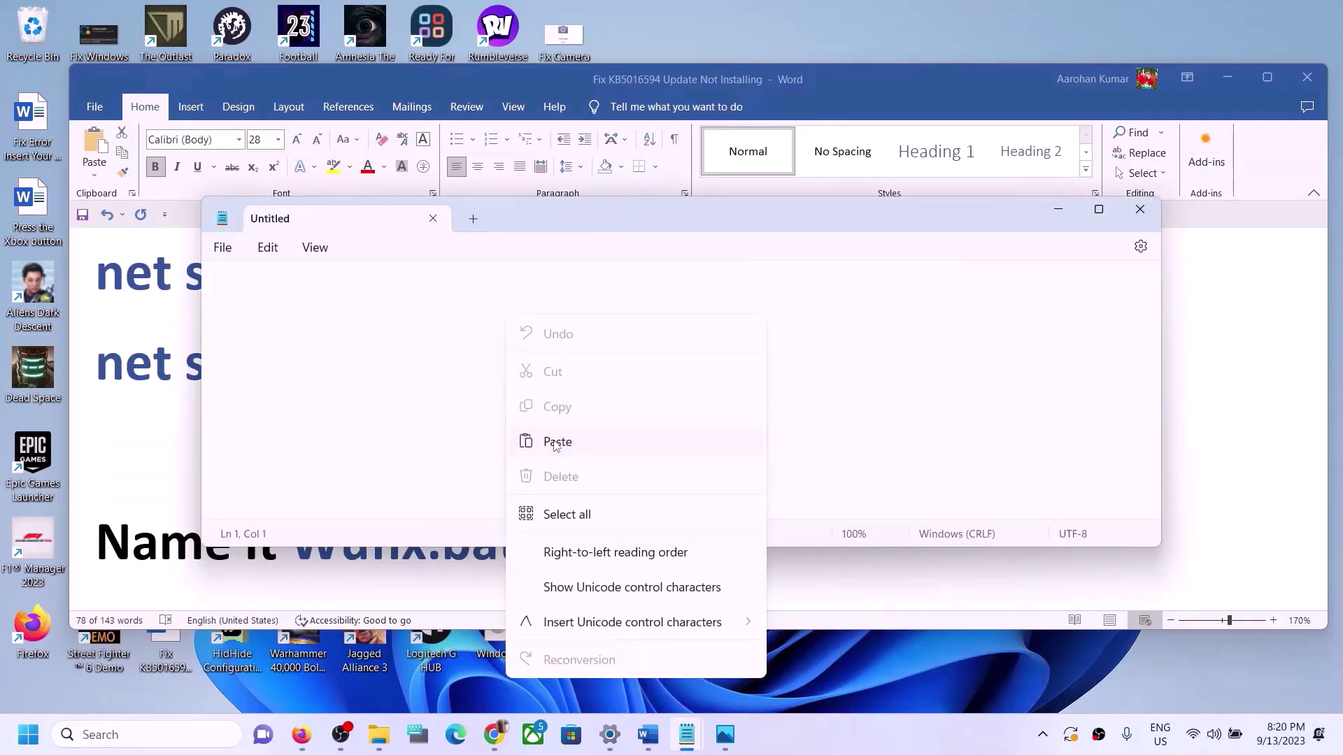
{"action": "left_click", "coordinate": [512, 439]}
Save the note to the Desktop as Wufix.bat with type All files, then close Notepad
{"action": "left_click", "coordinate": [223, 249]}
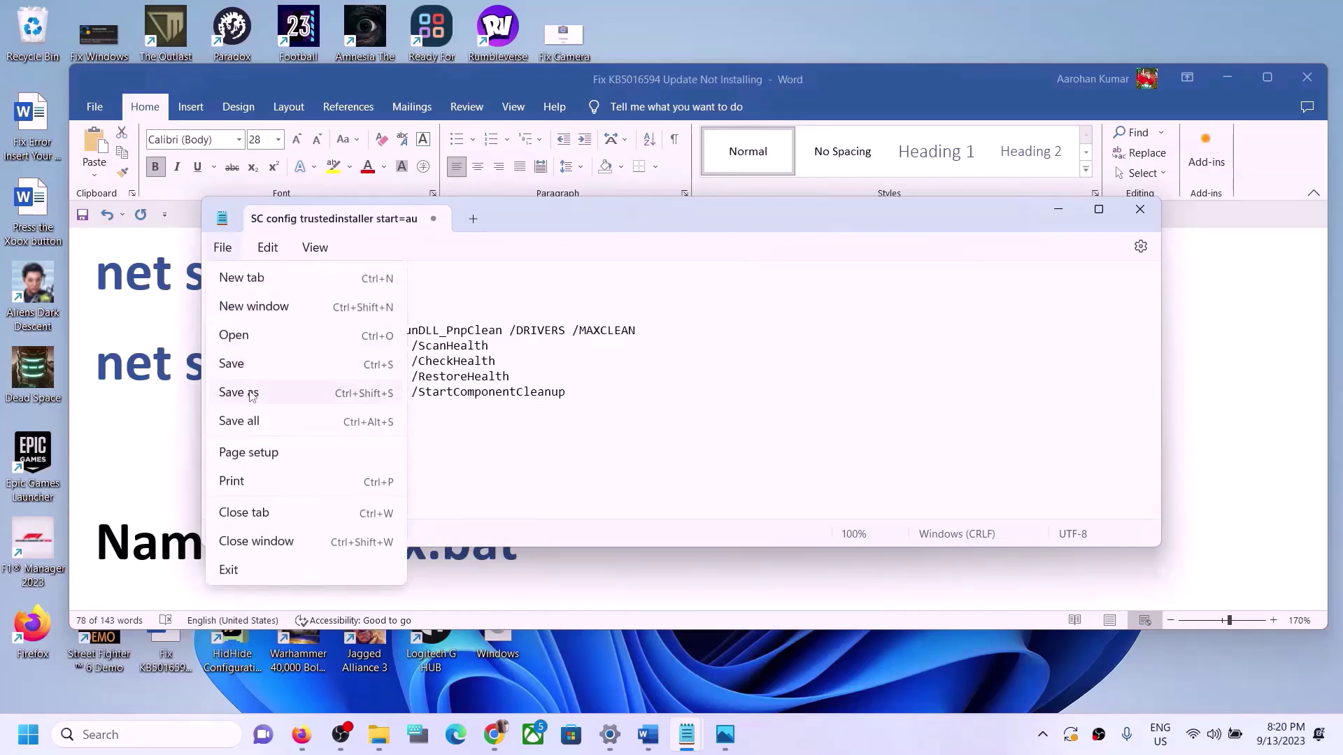
{"action": "left_click", "coordinate": [250, 393]}
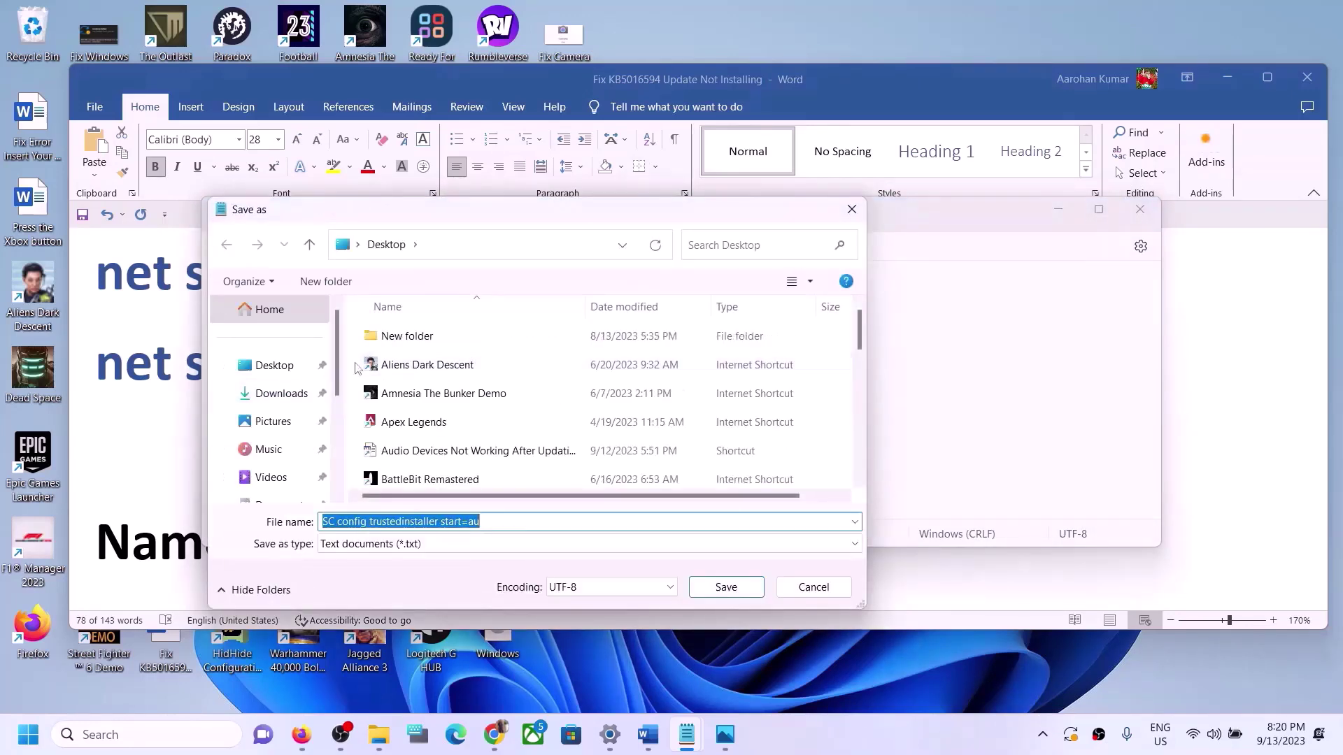
{"action": "left_click", "coordinate": [289, 369]}
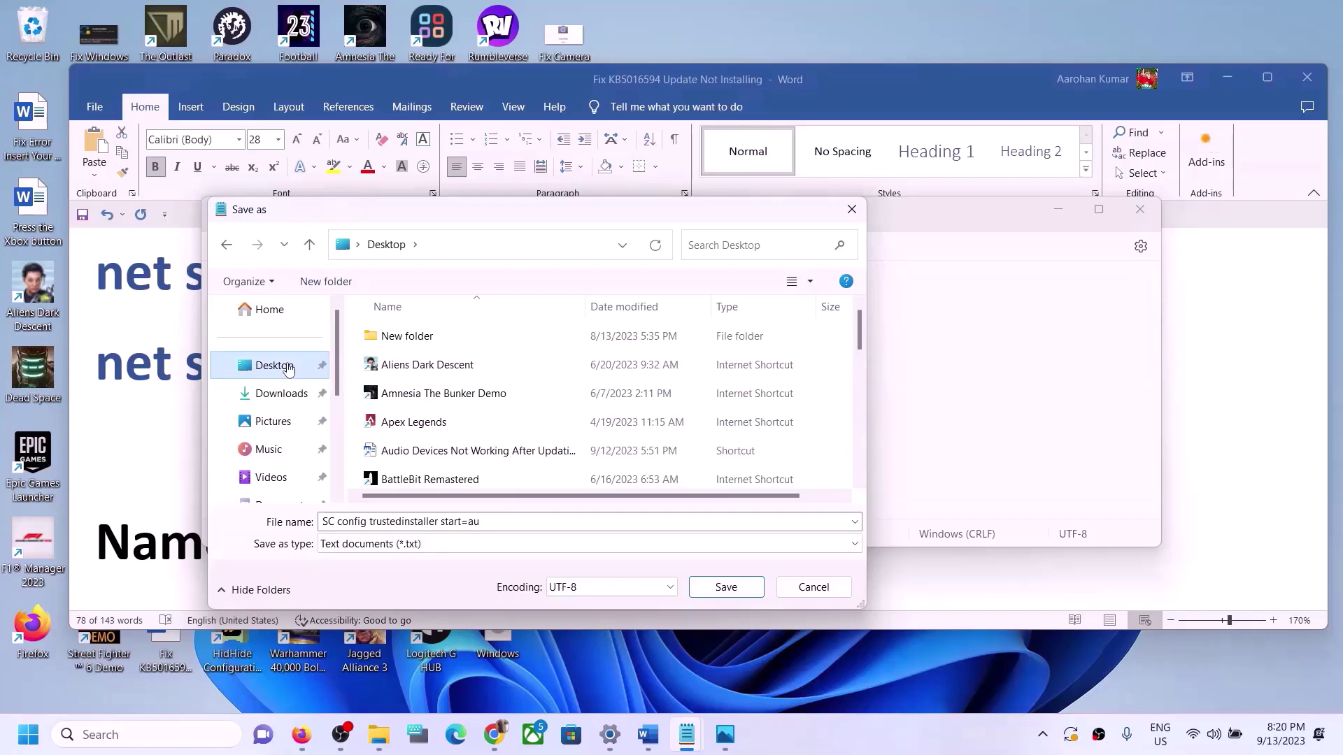
{"action": "key", "text": "alt+Tab"}
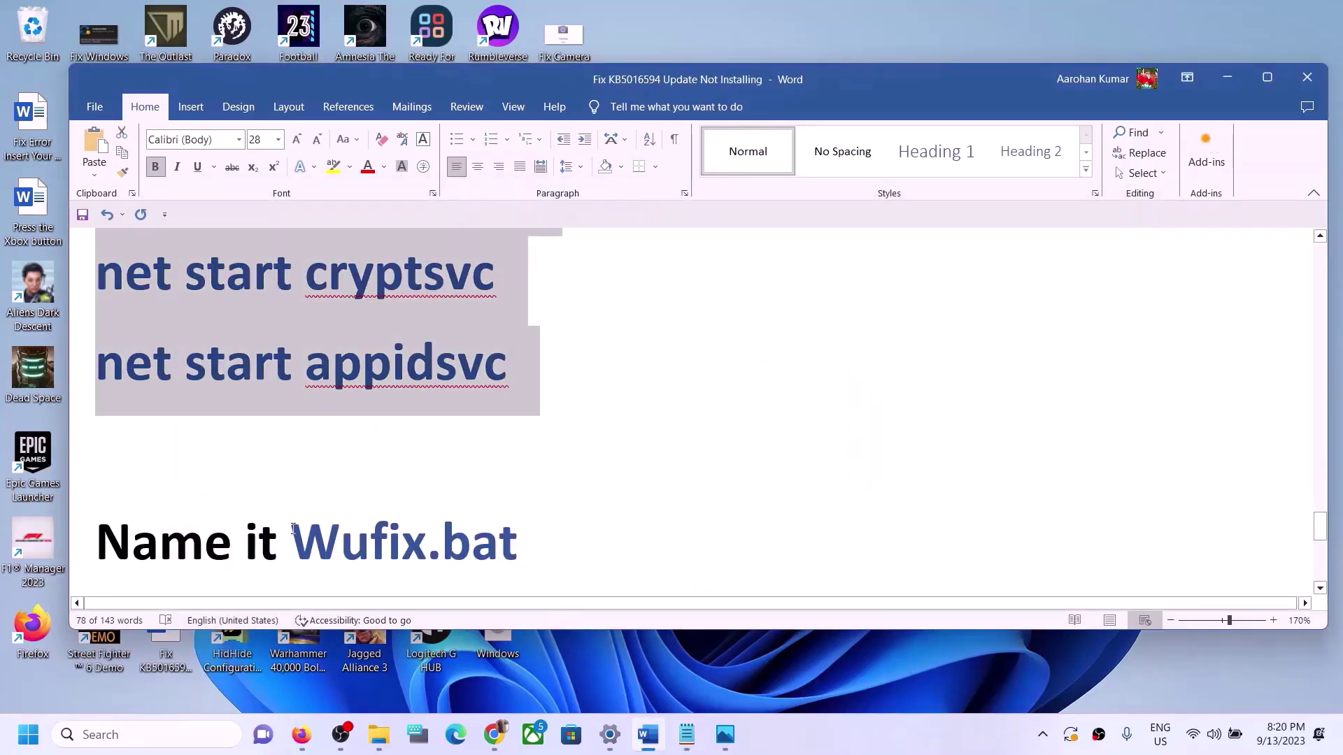
{"action": "left_click_drag", "start_coordinate": [293, 528], "coordinate": [483, 535]}
{"action": "key", "text": "ctrl+c"}
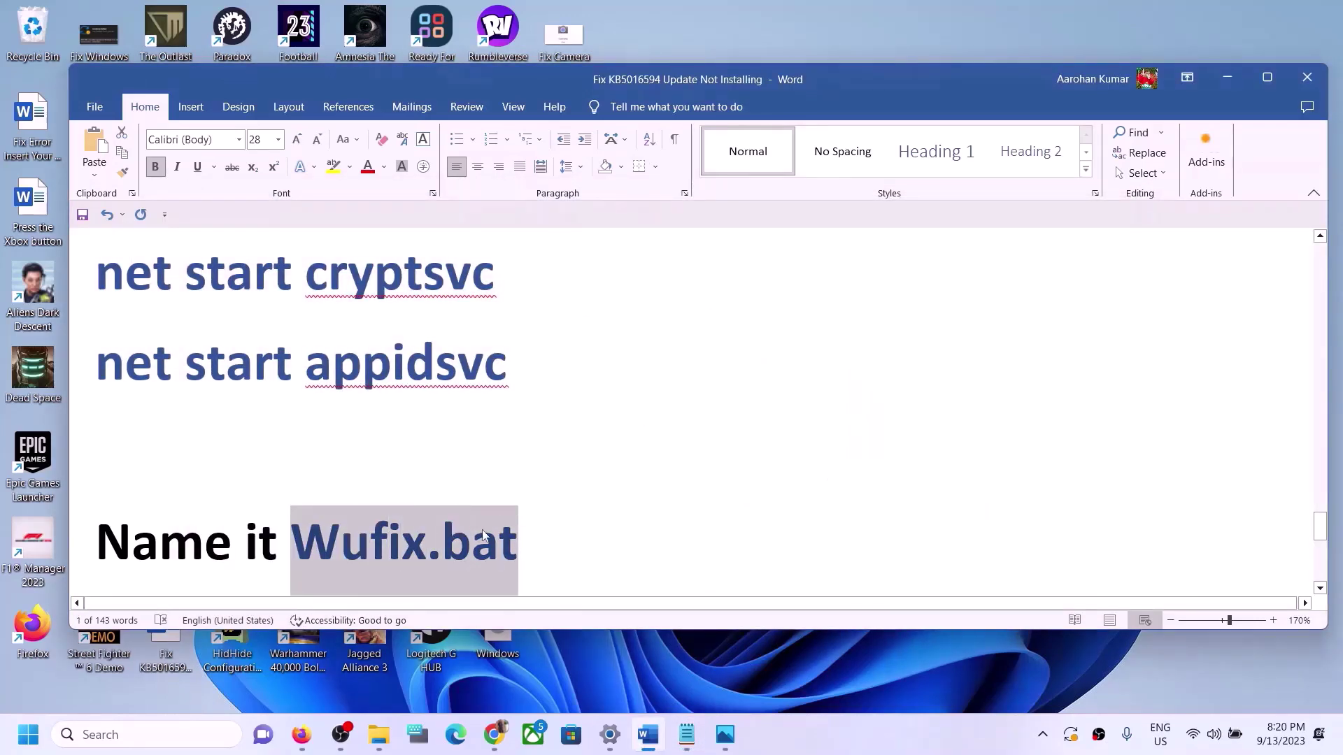
{"action": "key", "text": "alt+Tab"}
{"action": "left_click", "coordinate": [502, 526]}
{"action": "key", "text": "ctrl+a"}
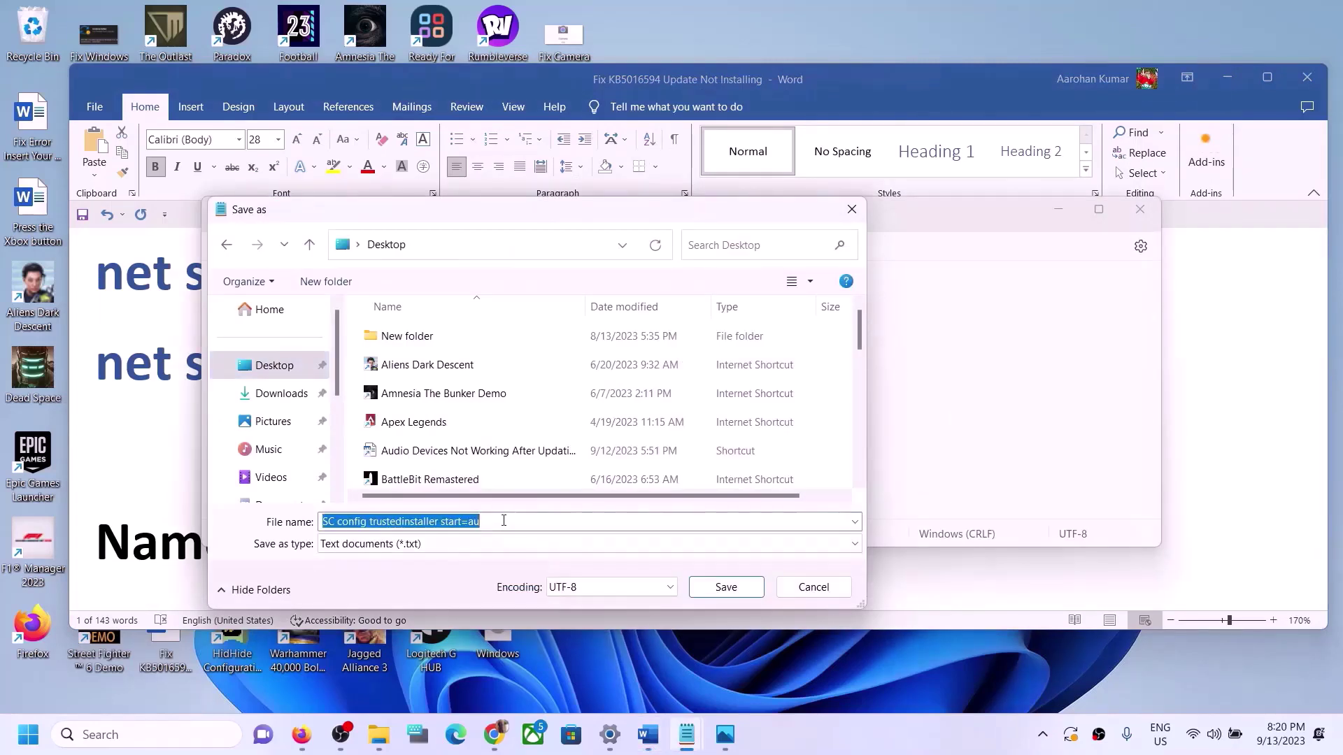
{"action": "key", "text": "ctrl+v"}
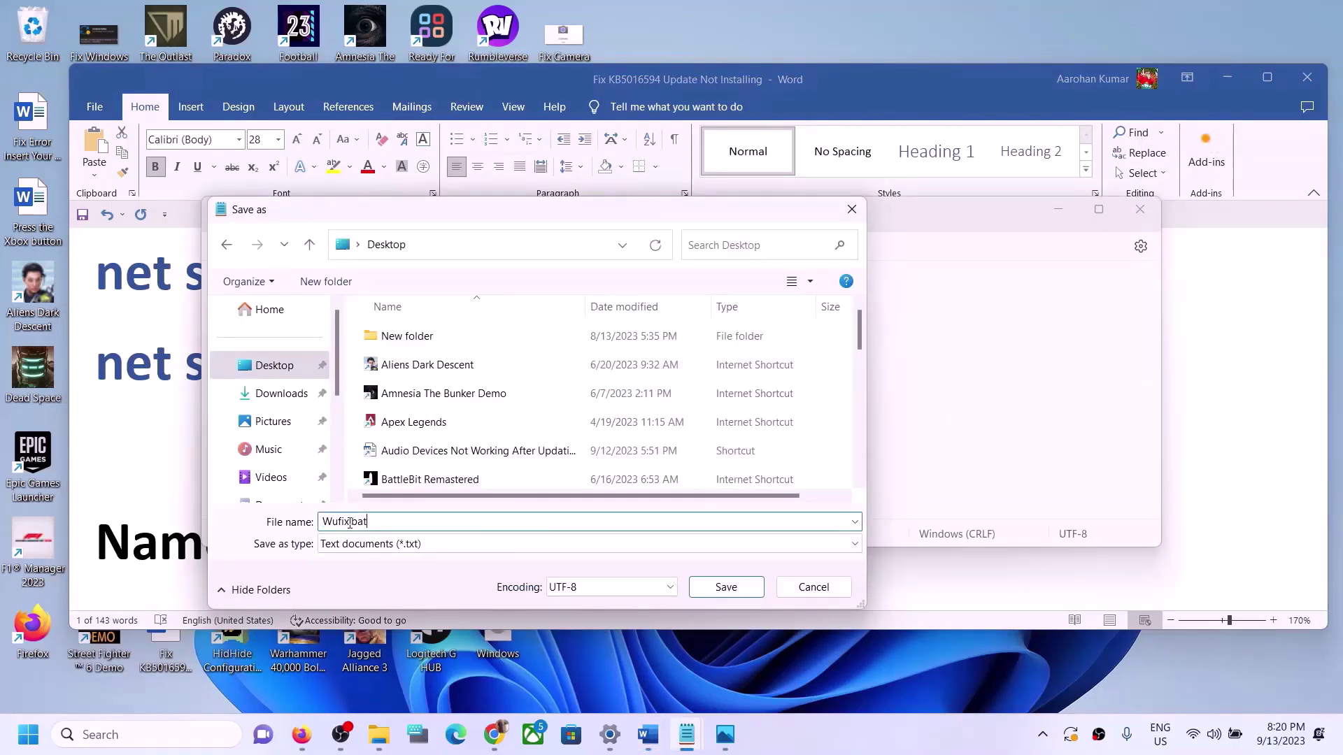
{"action": "left_click", "coordinate": [381, 550]}
{"action": "left_click", "coordinate": [365, 572]}
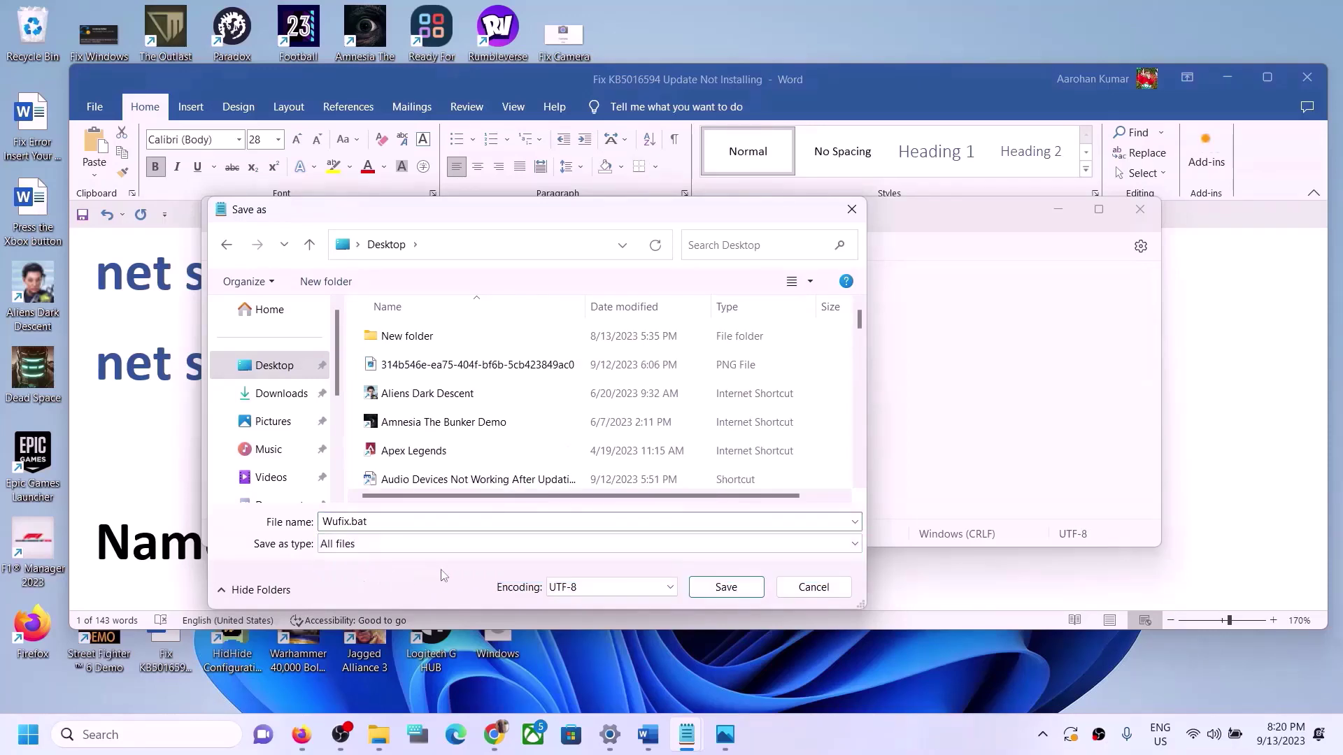
{"action": "left_click", "coordinate": [726, 586]}
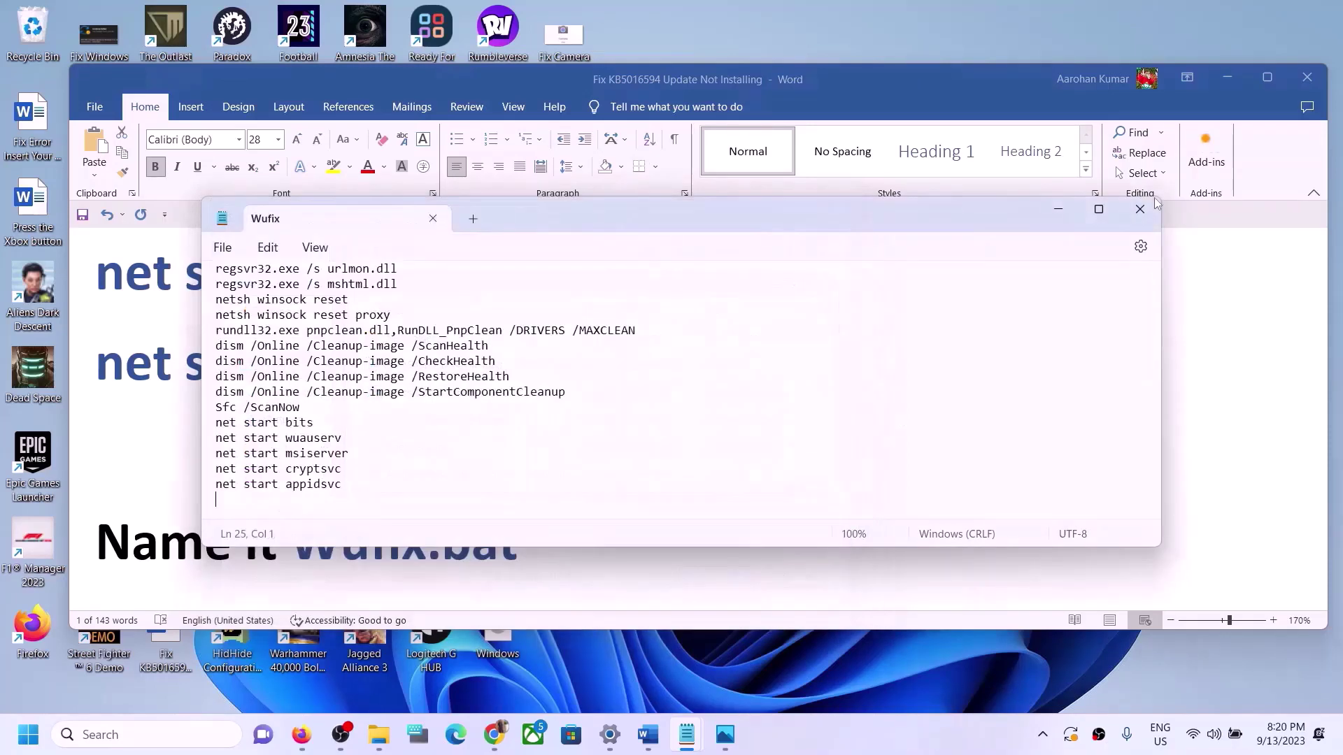
{"action": "left_click", "coordinate": [1140, 210]}
Run Wufix.bat from the desktop as administrator, approving the permission prompt, and reposition the command window
{"action": "key", "text": "super+d"}
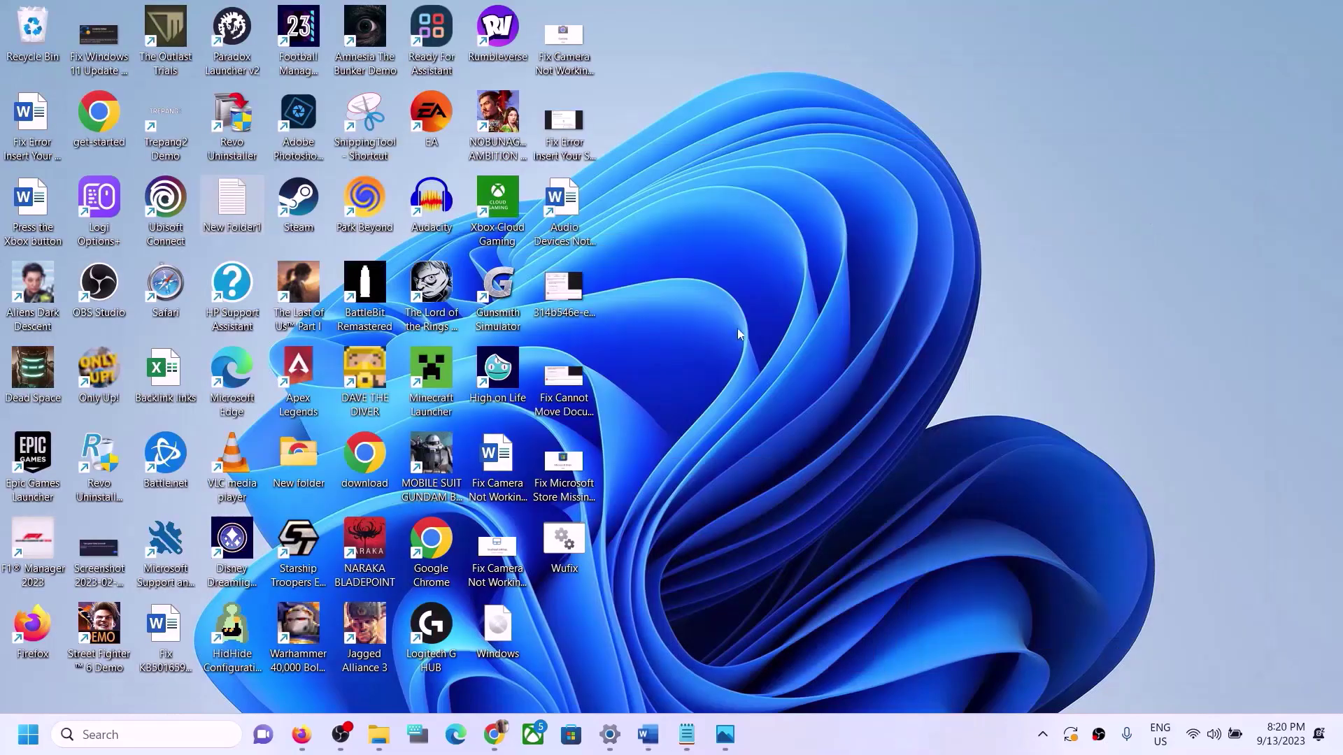
{"action": "left_click", "coordinate": [566, 563]}
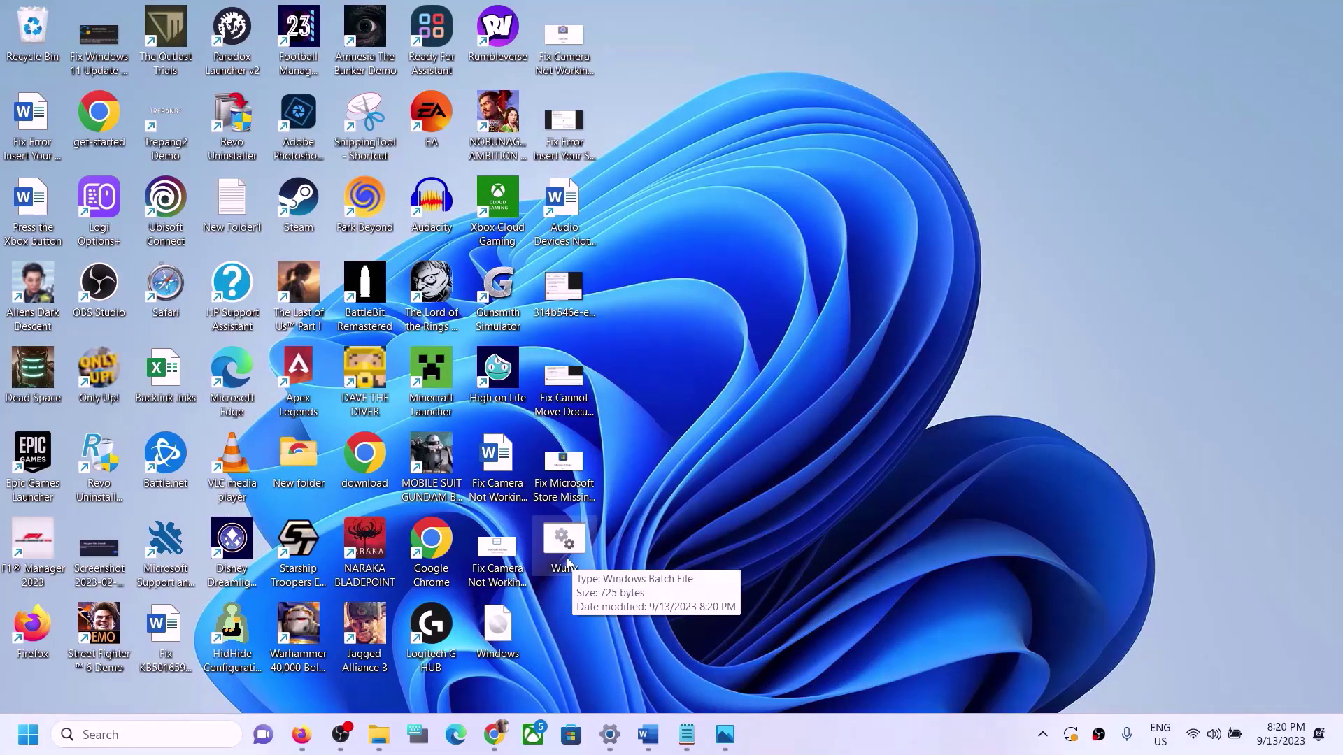
{"action": "right_click", "coordinate": [568, 563]}
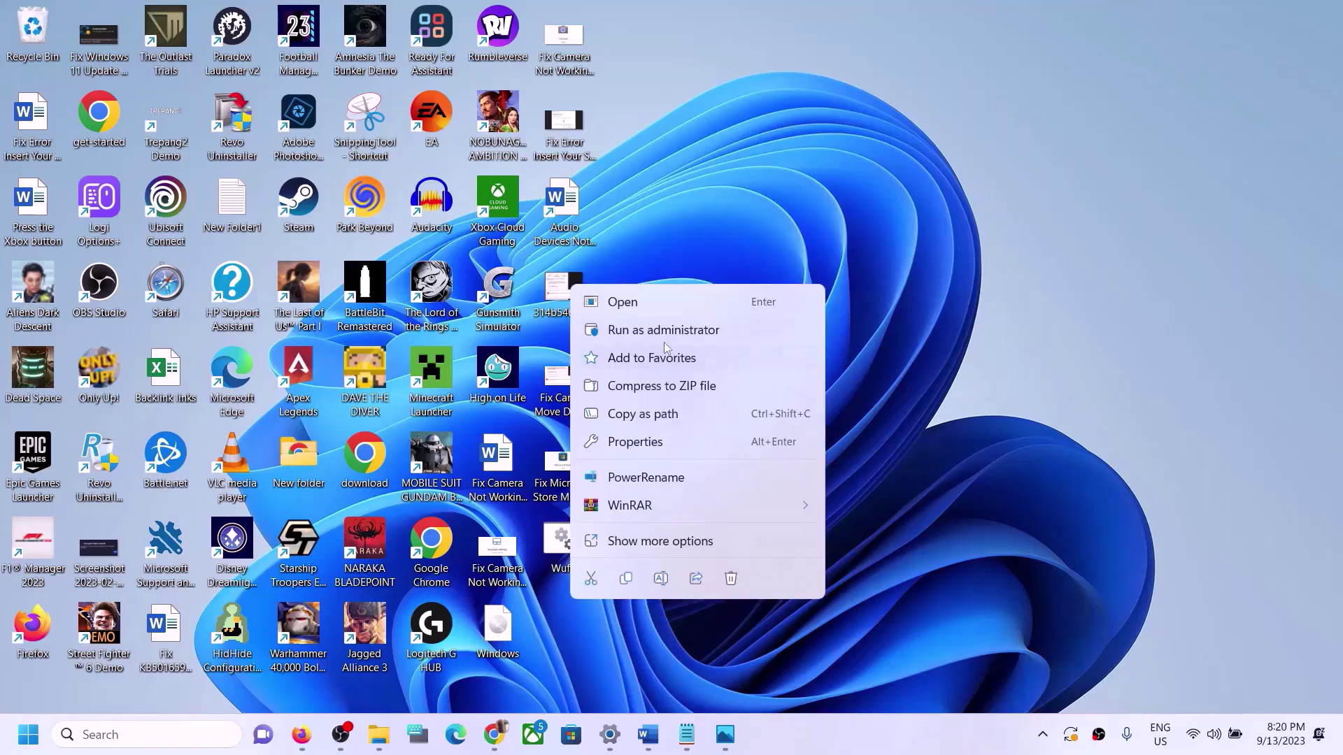
{"action": "left_click", "coordinate": [716, 332]}
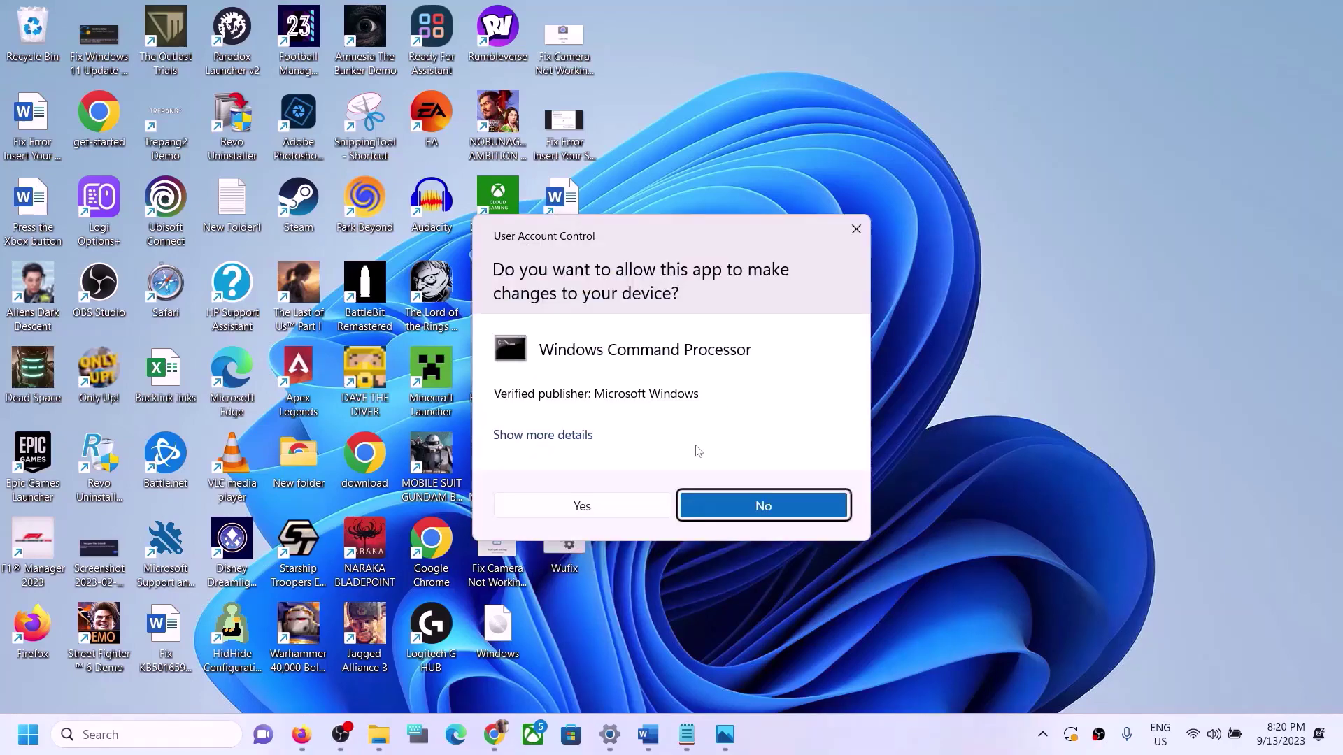
{"action": "left_click", "coordinate": [614, 504]}
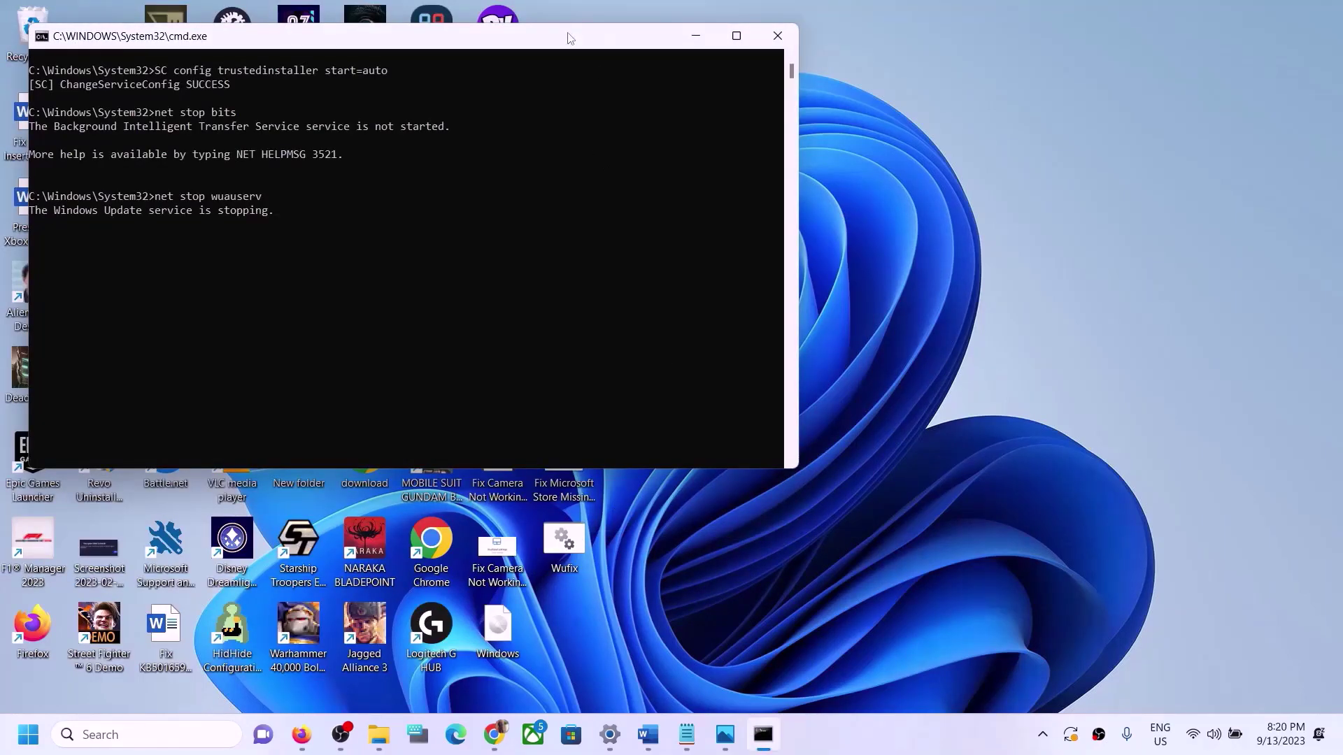
{"action": "left_click_drag", "start_coordinate": [567, 43], "coordinate": [789, 194]}
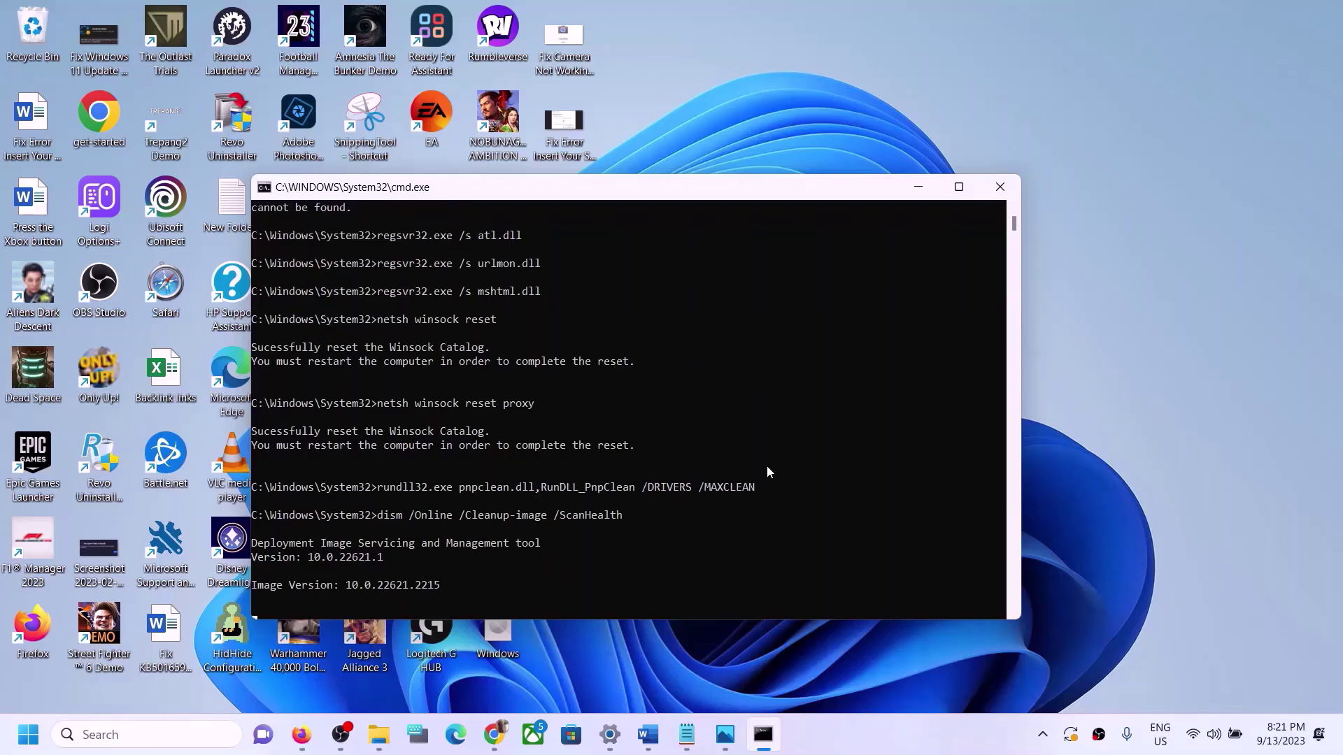
Show the Start menu power options, then dismiss them without restarting
{"action": "key", "text": "super"}
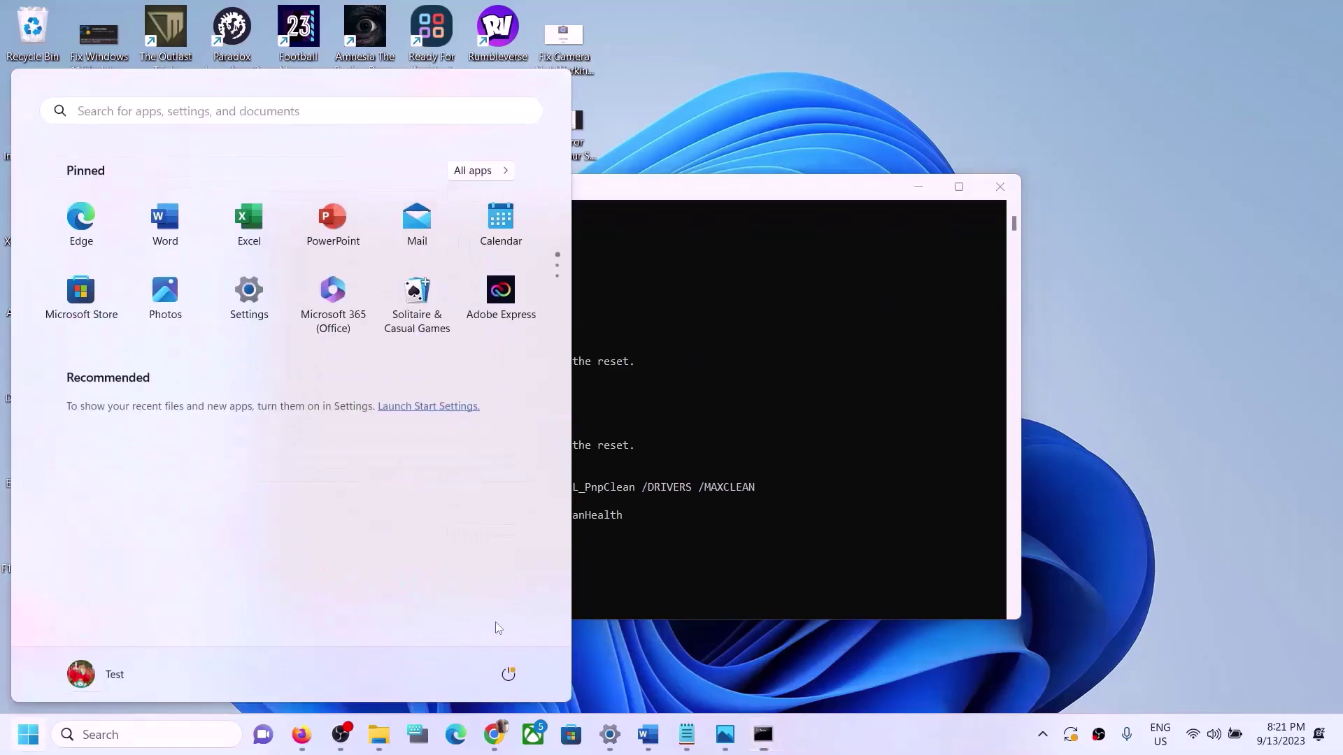
{"action": "left_click", "coordinate": [508, 673]}
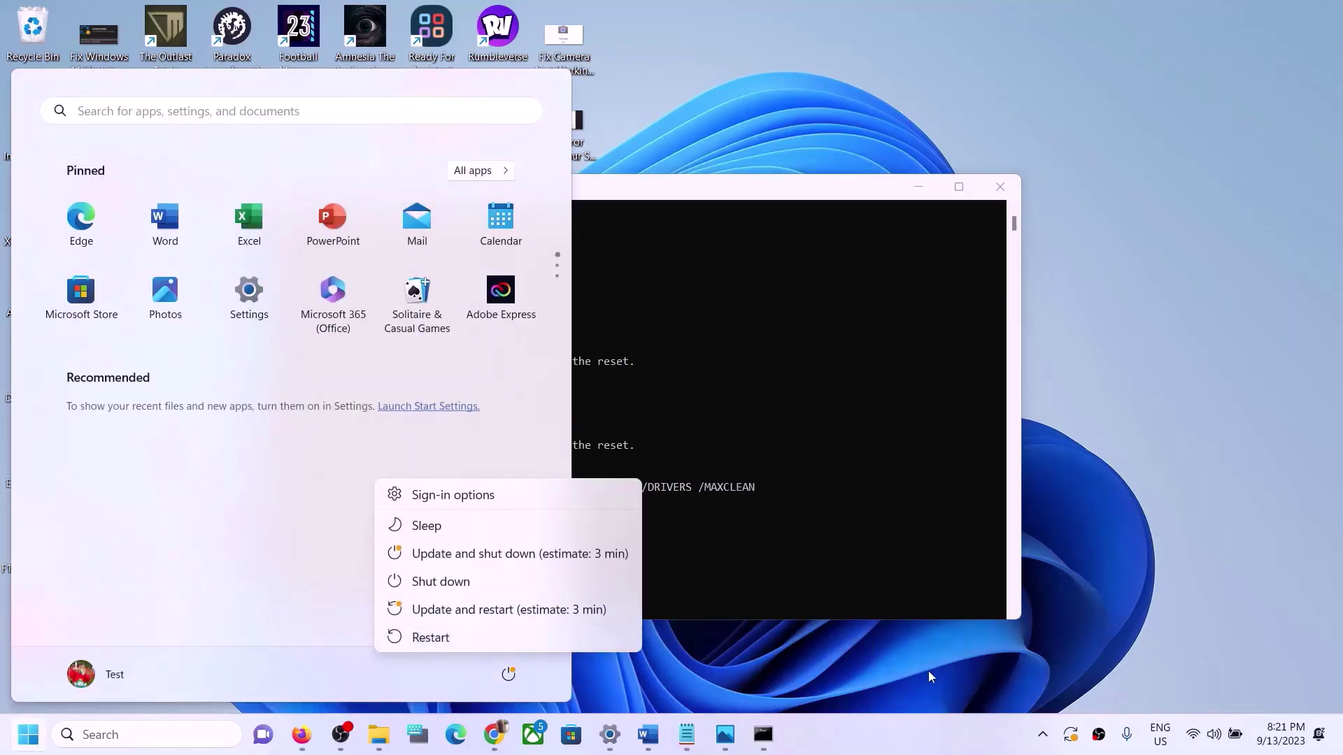
{"action": "key", "text": "Escape"}
{"action": "key", "text": "Escape"}
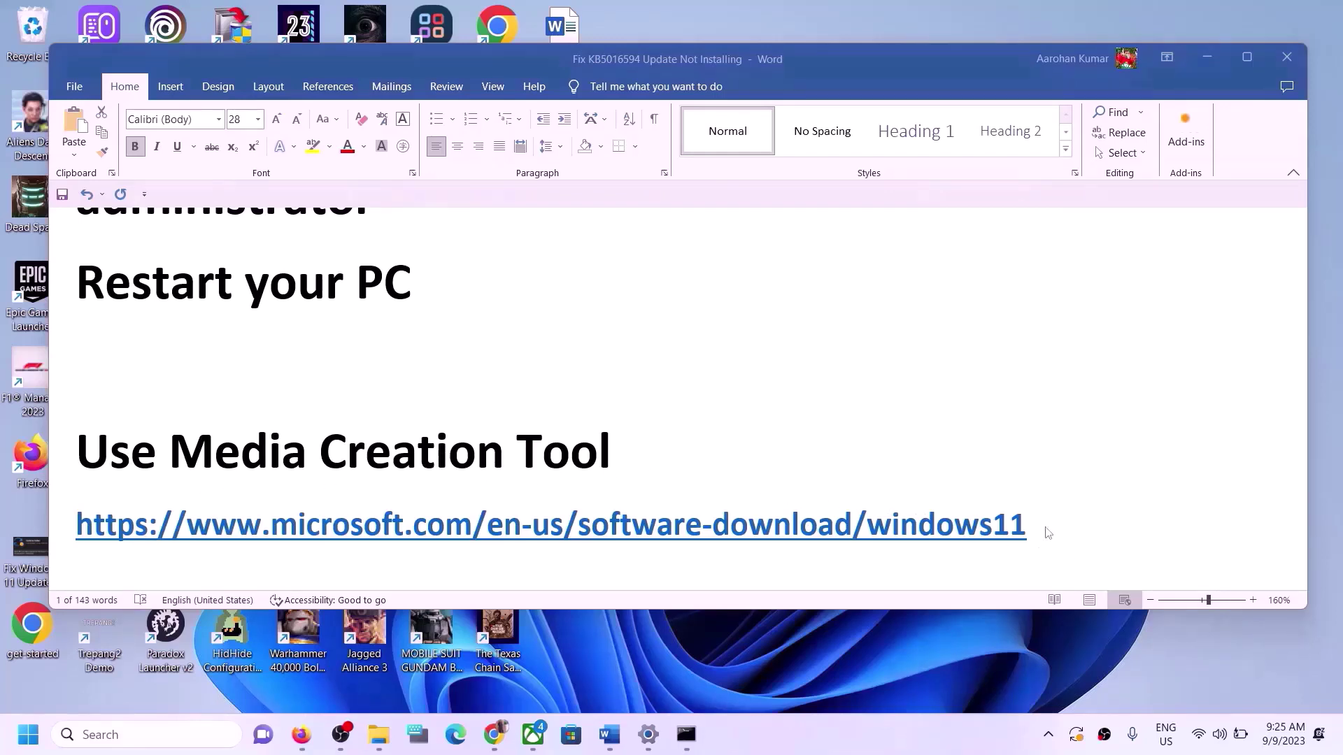
Download the Windows 11 media creation tool from Microsoft's page in Chrome and run mediacreationtool.exe
{"action": "left_click_drag", "start_coordinate": [1034, 525], "coordinate": [202, 556]}
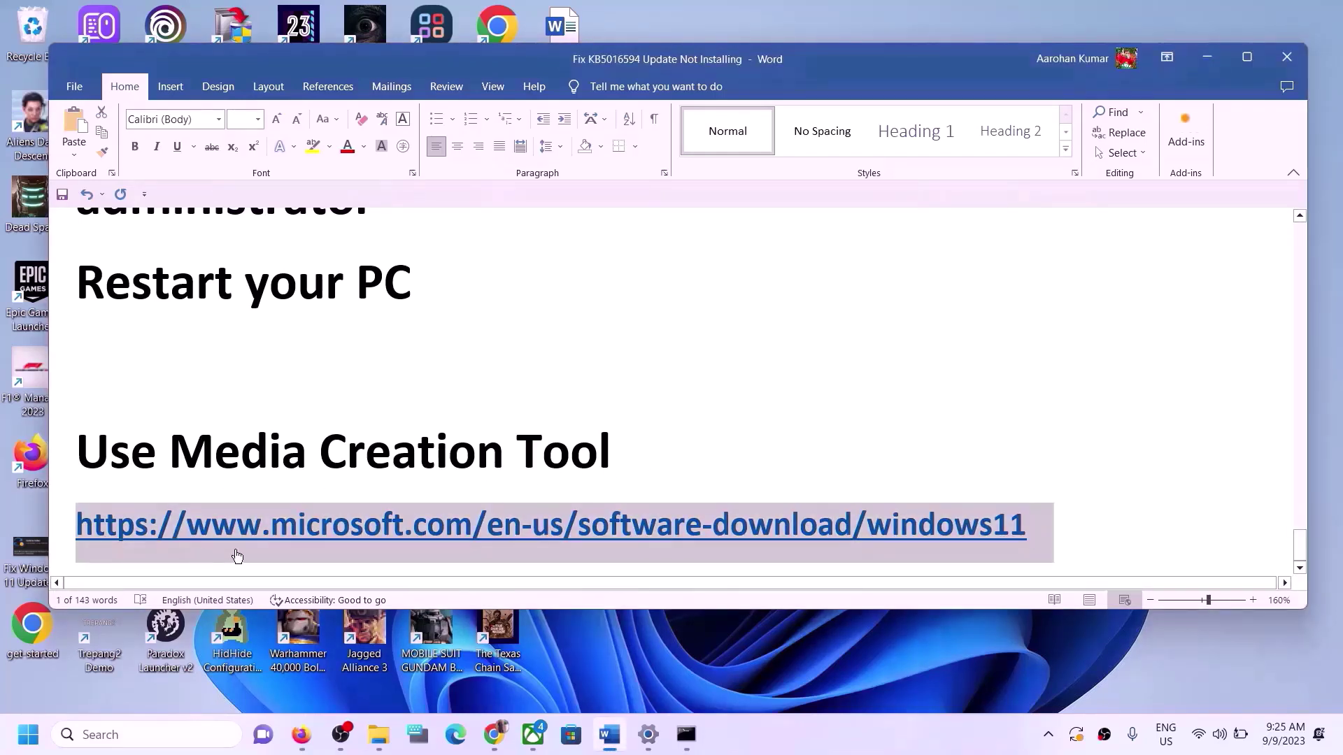
{"action": "mouse_move", "coordinate": [493, 734]}
{"action": "left_click", "coordinate": [567, 681]}
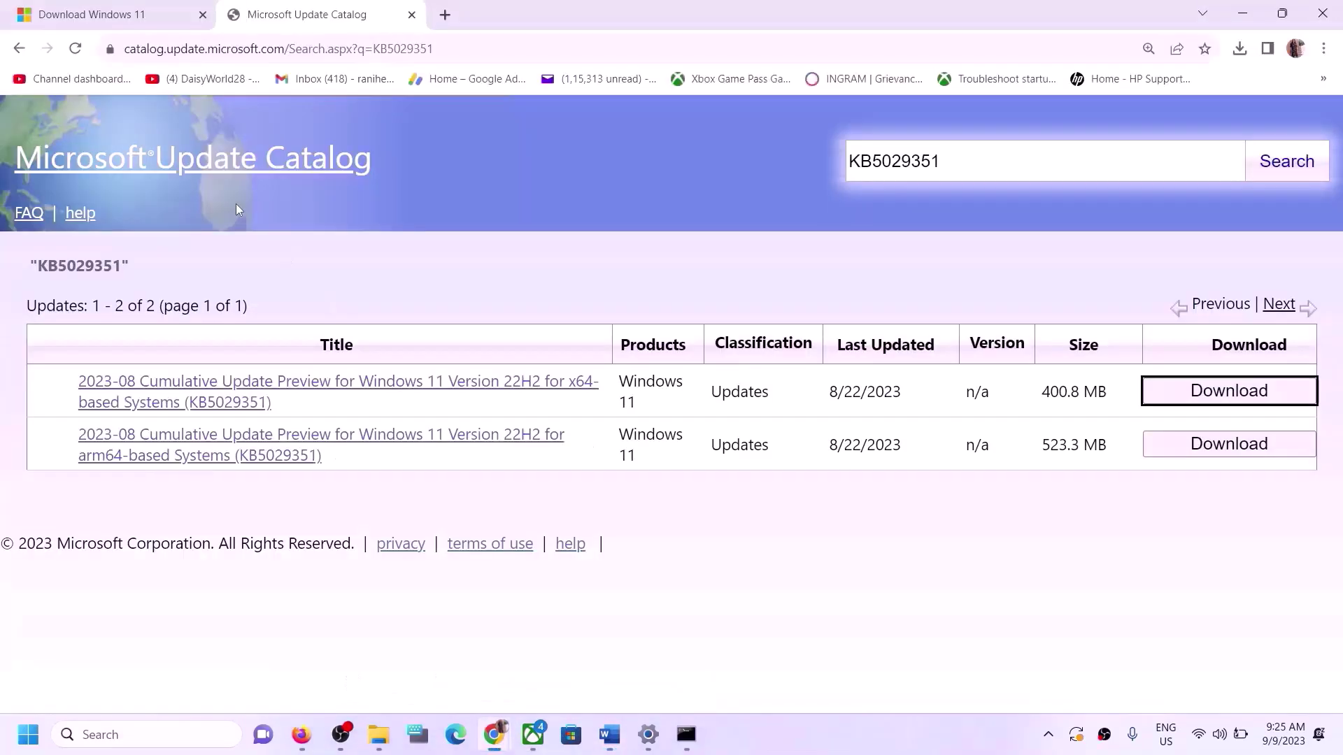
{"action": "left_click", "coordinate": [444, 14]}
{"action": "type", "text": "https://www.microsoft.com/en-us/software-download/windows11"}
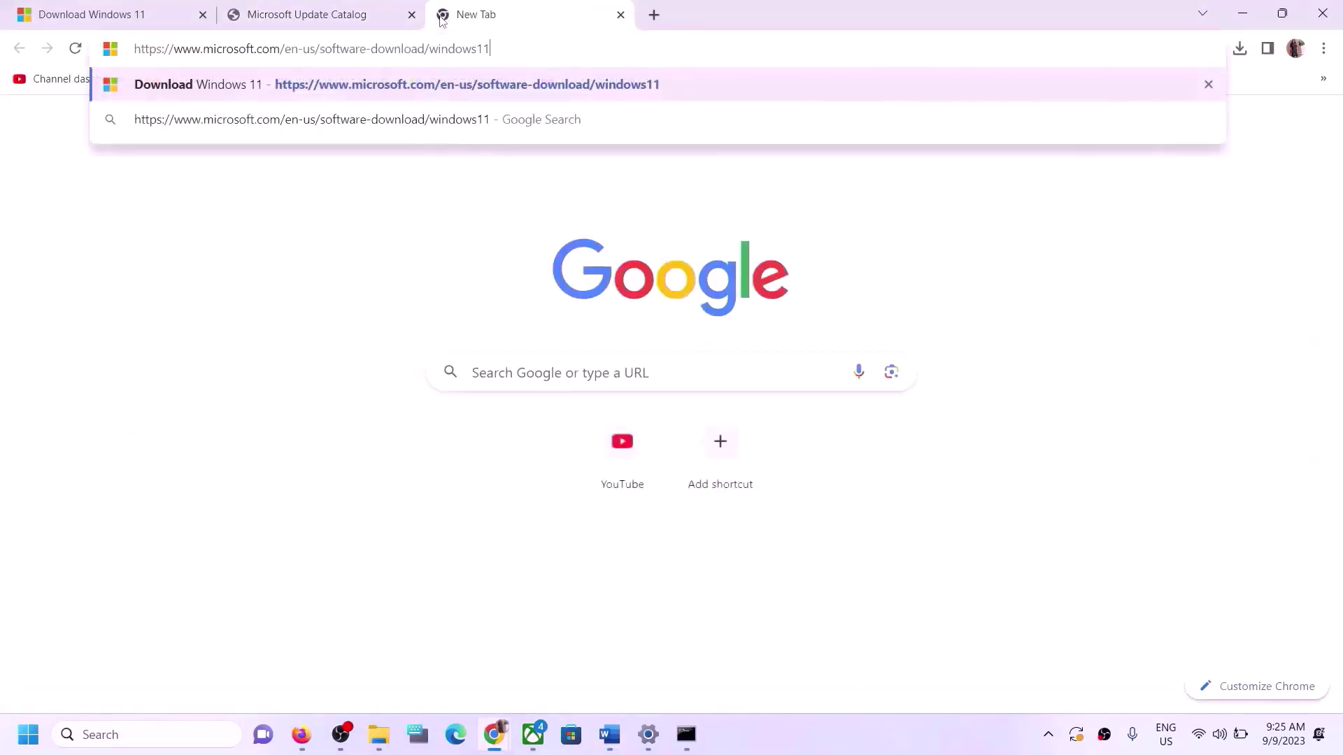
{"action": "key", "text": "Return"}
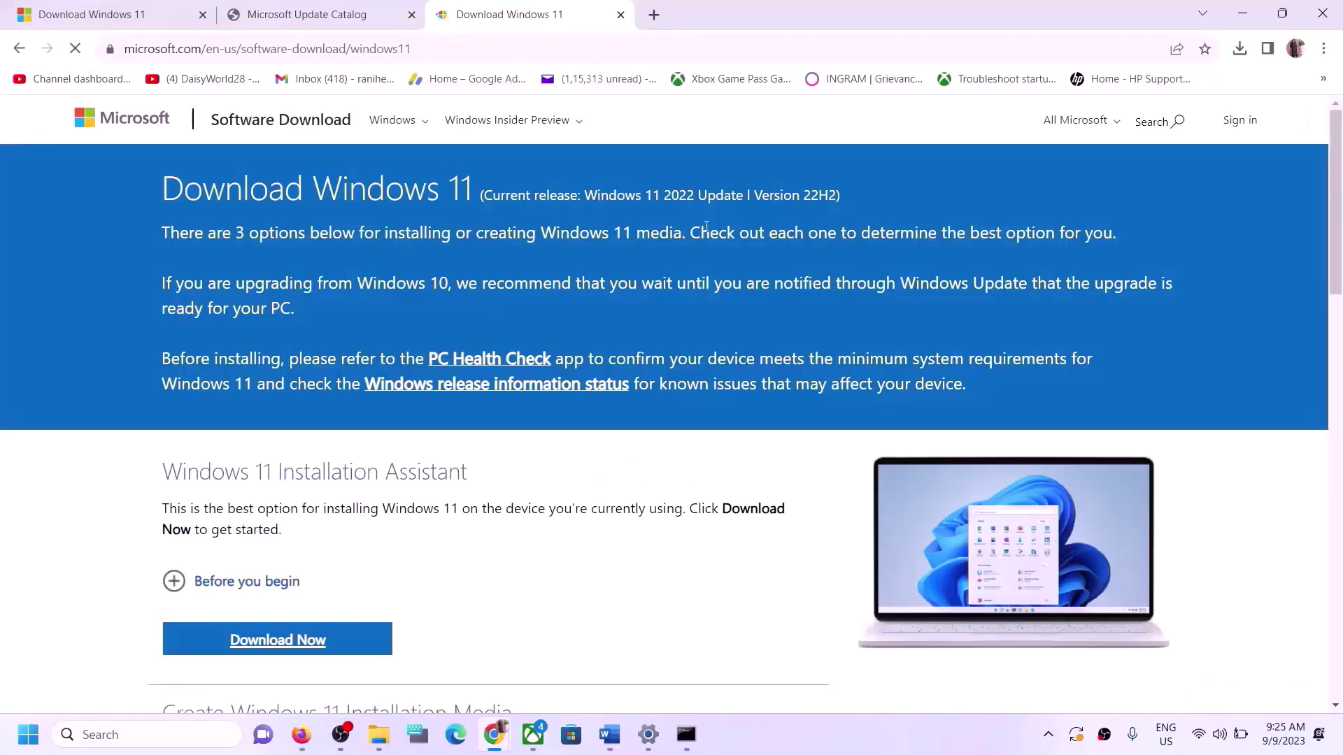
{"action": "scroll", "coordinate": [470, 395], "scroll_direction": "down", "scroll_amount": 3}
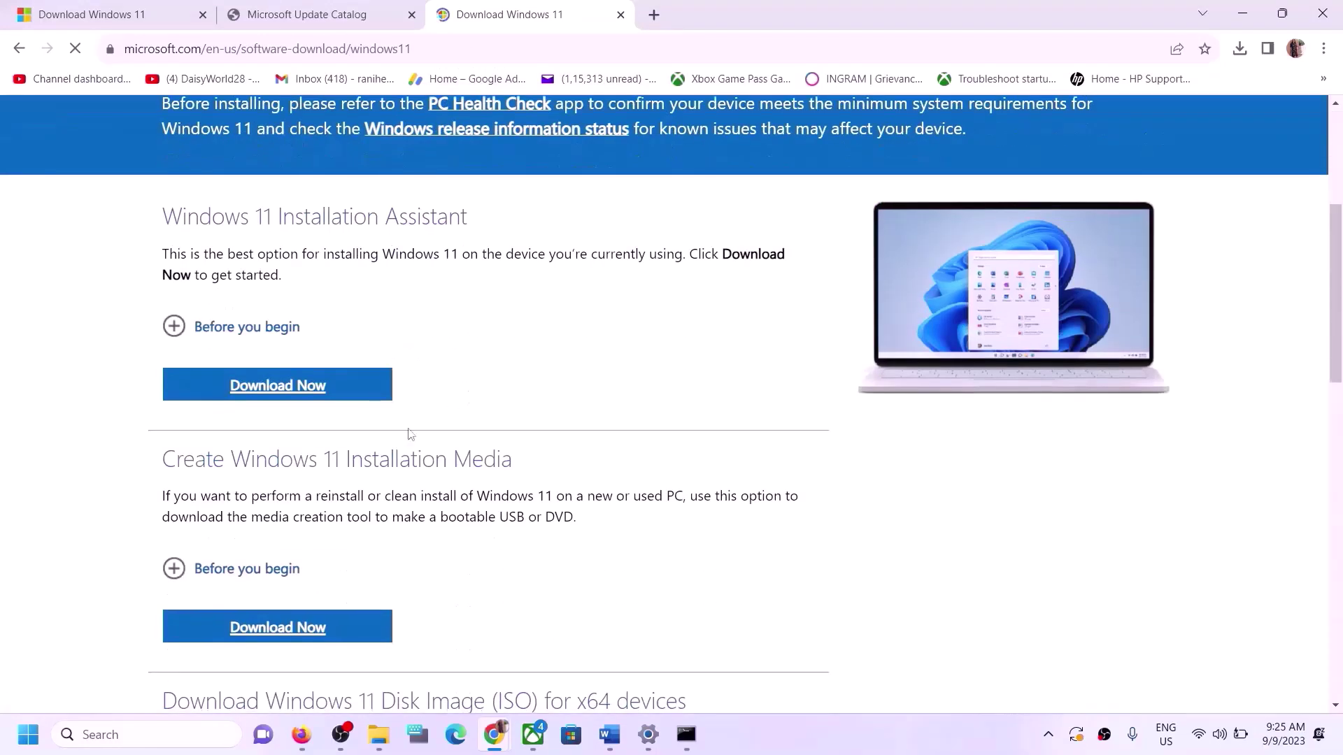
{"action": "scroll", "coordinate": [408, 434], "scroll_direction": "down", "scroll_amount": 2}
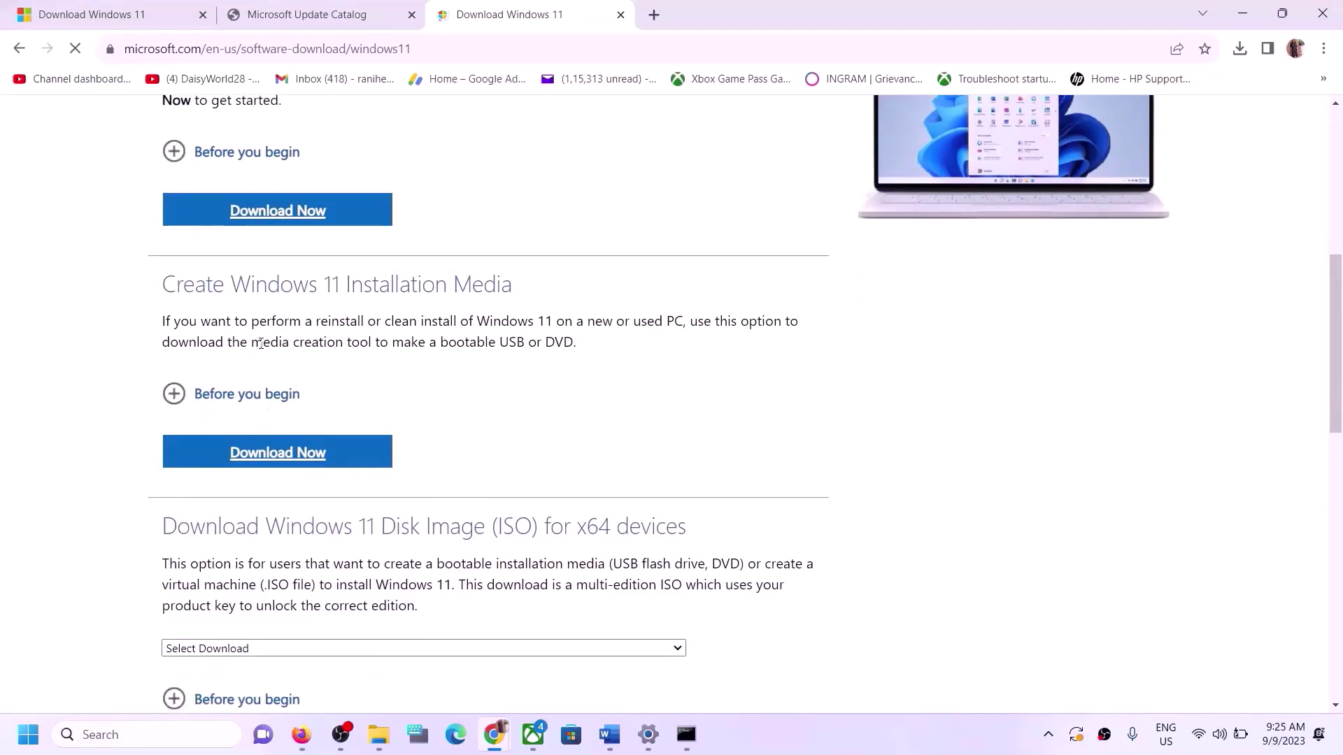
{"action": "left_click", "coordinate": [278, 453]}
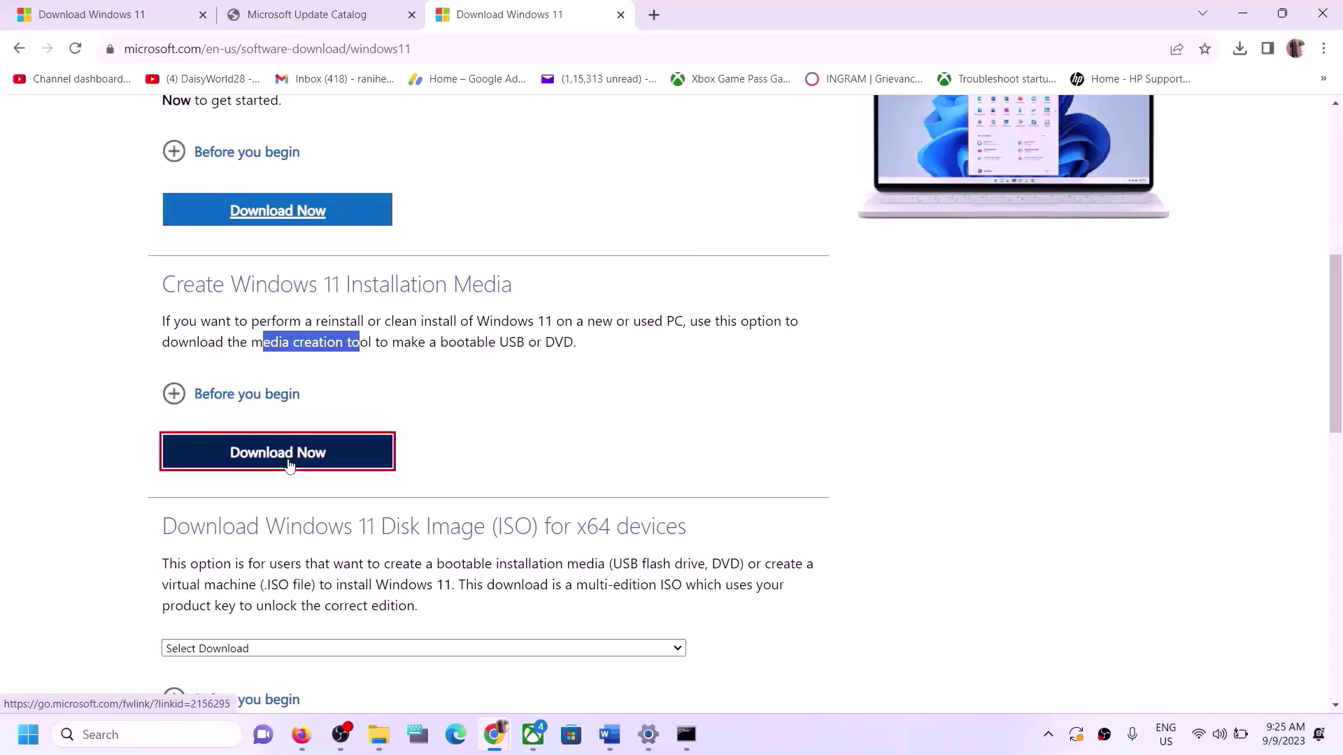
{"action": "left_click", "coordinate": [1245, 53]}
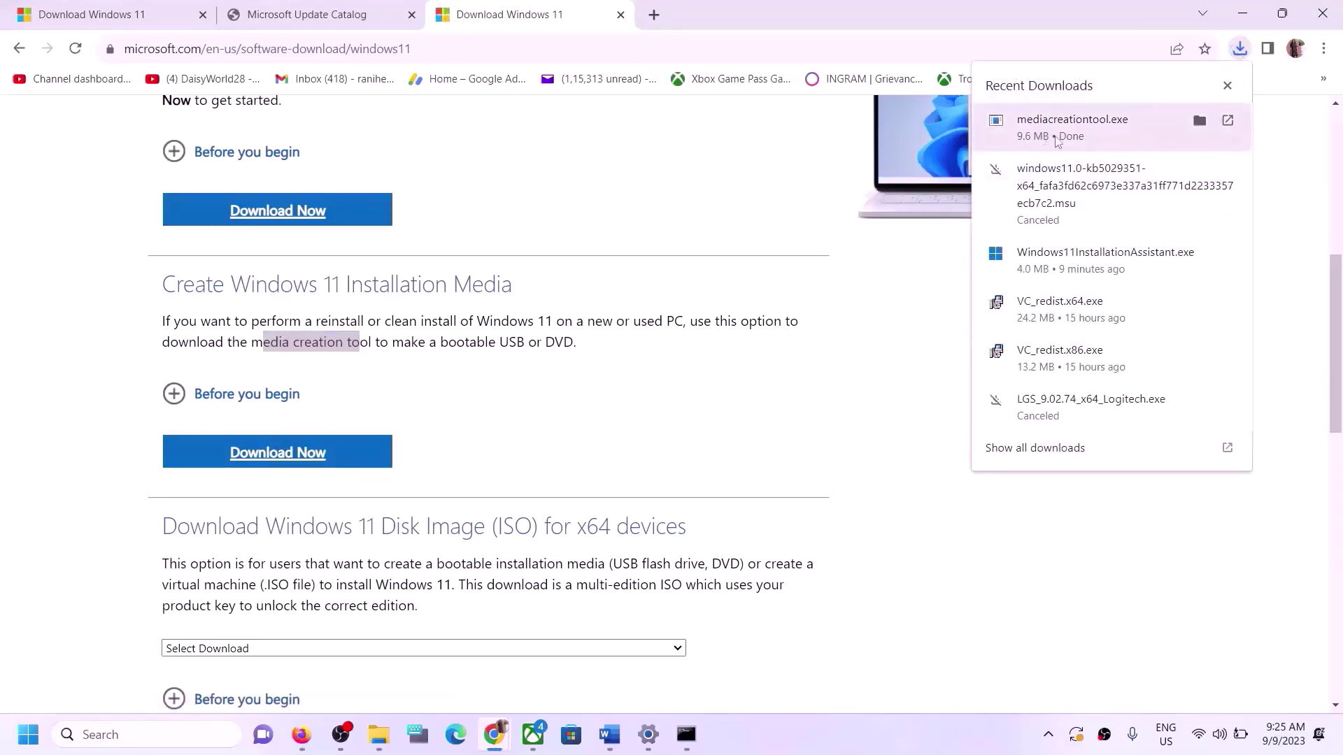
{"action": "left_click", "coordinate": [1124, 140]}
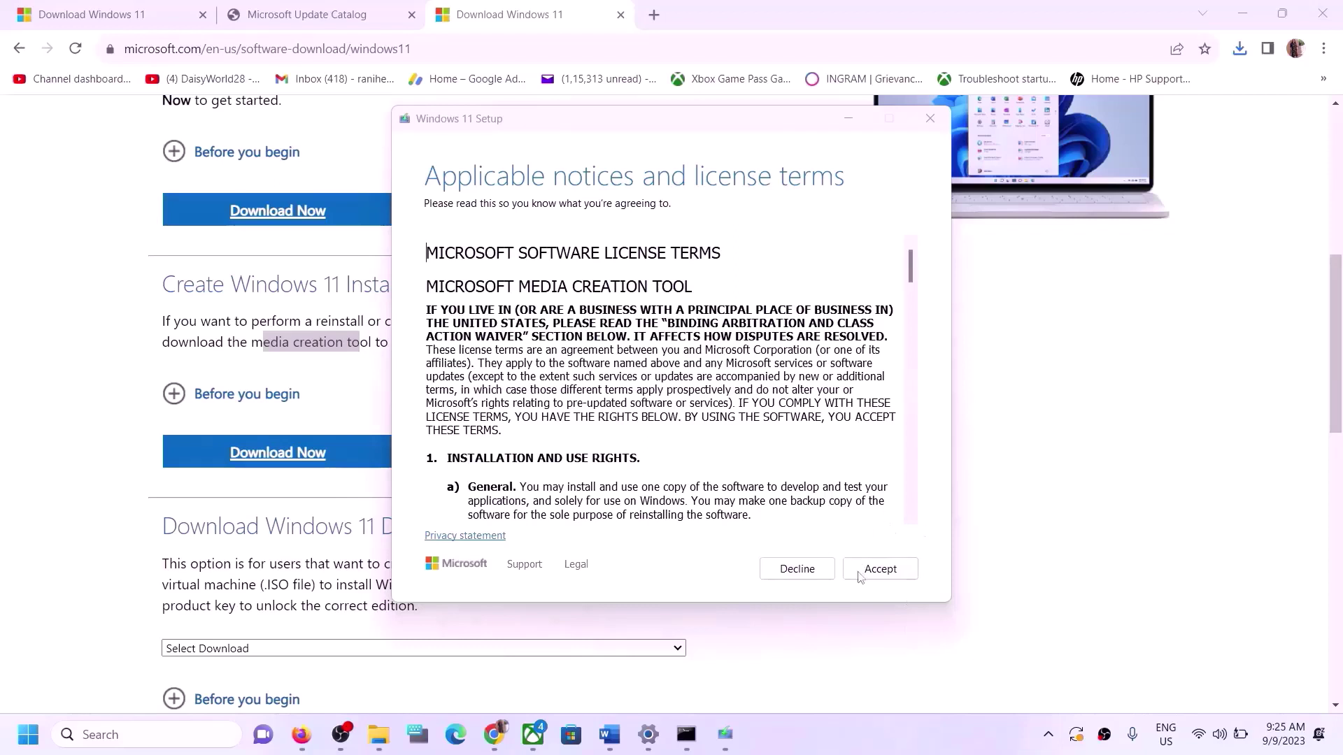
Accept the license, keep recommended language and edition, and save an ISO file as Windows.iso on the Desktop
{"action": "left_click", "coordinate": [862, 570]}
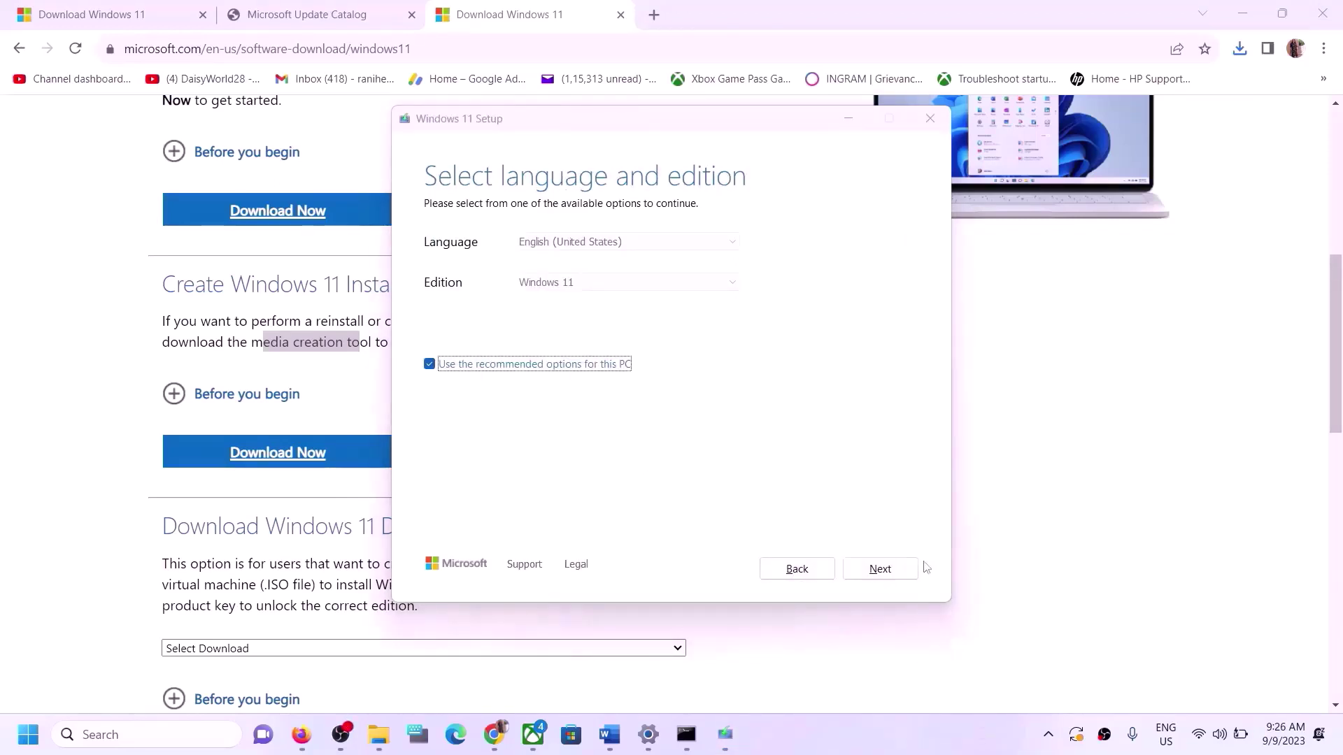
{"action": "left_click", "coordinate": [873, 571]}
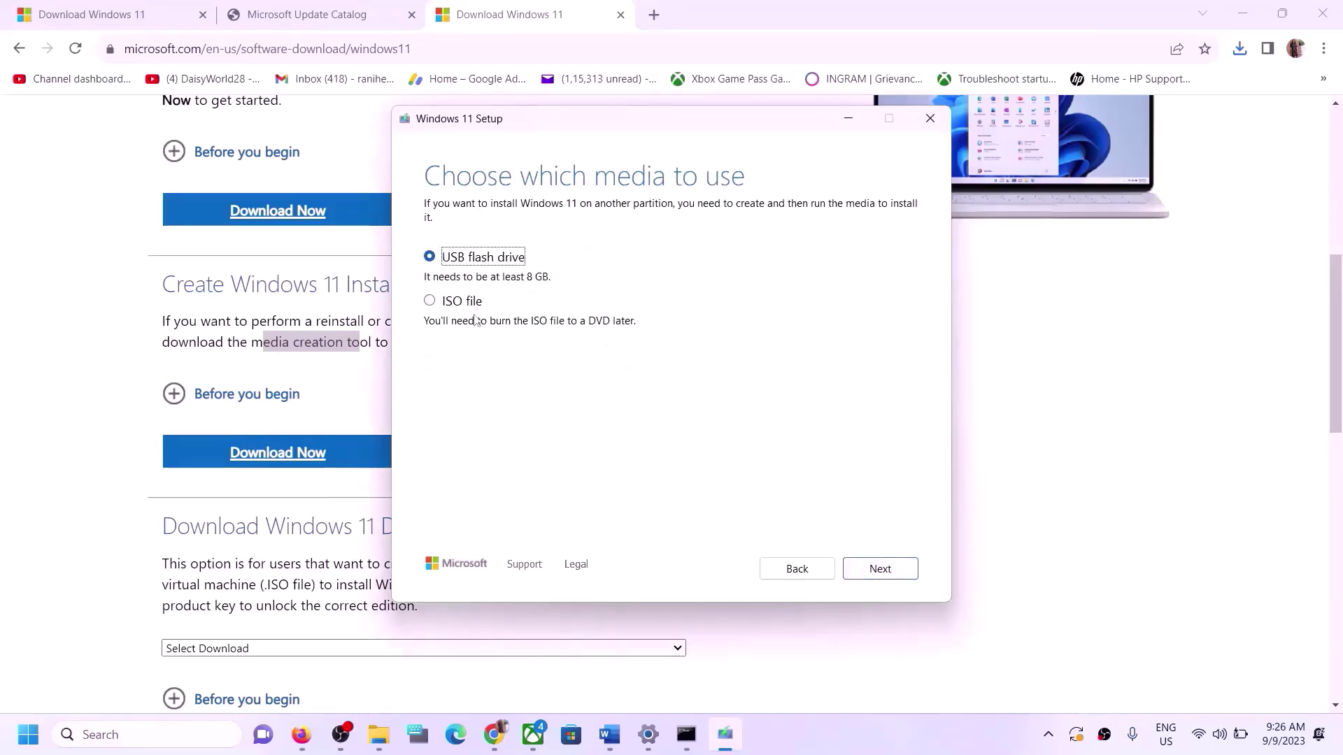
{"action": "left_click", "coordinate": [454, 305]}
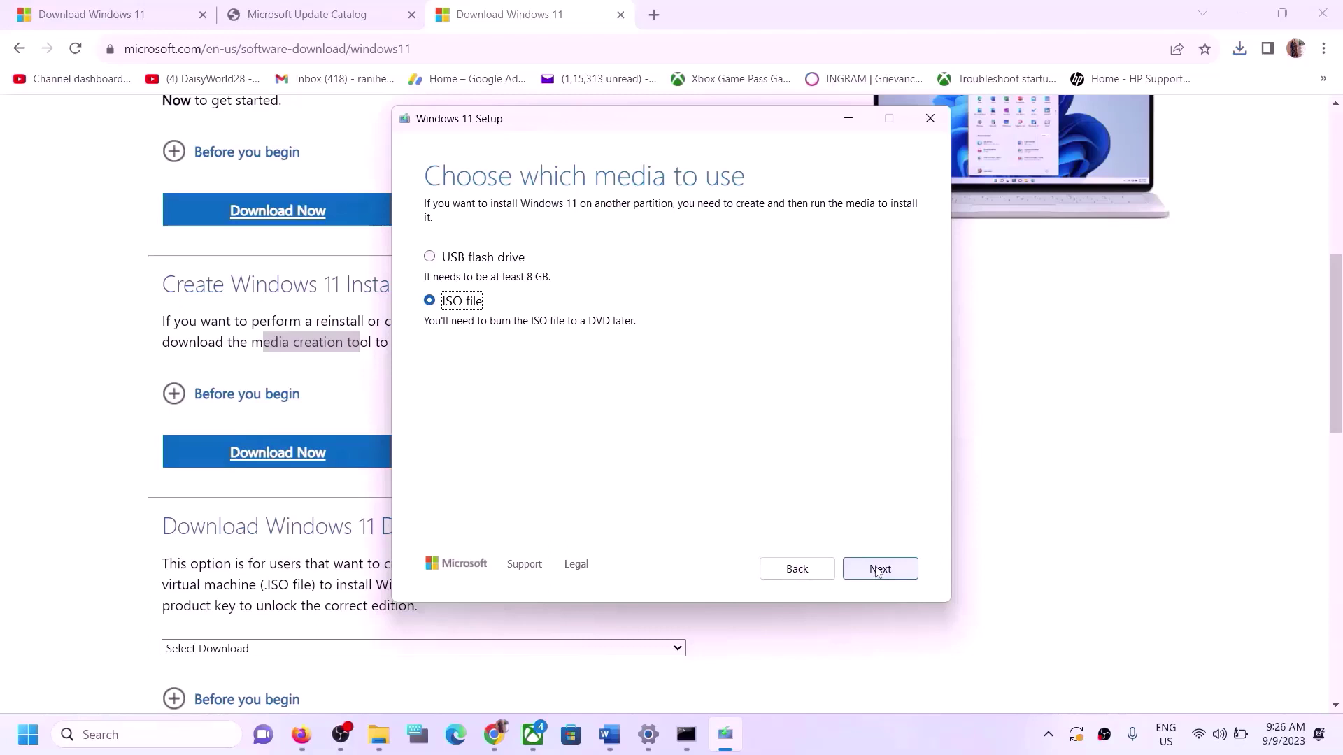
{"action": "left_click", "coordinate": [877, 570]}
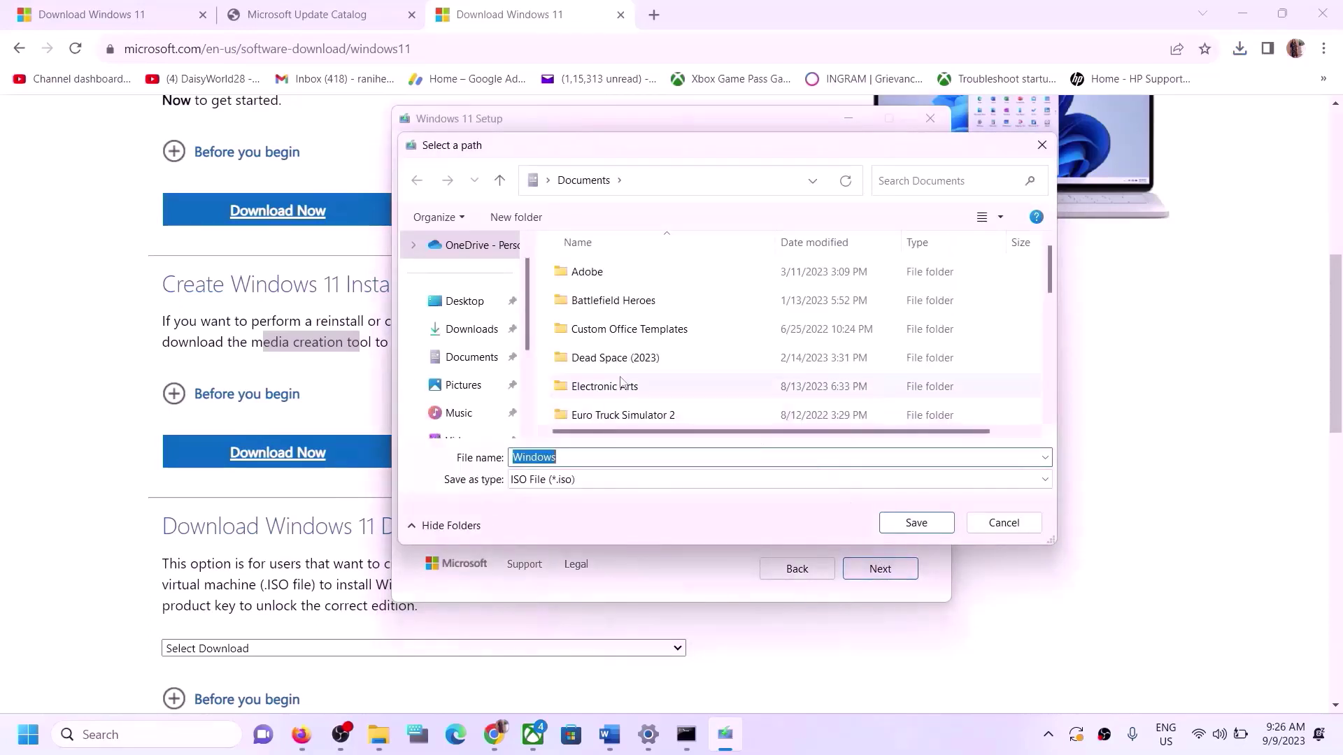
{"action": "left_click", "coordinate": [476, 302]}
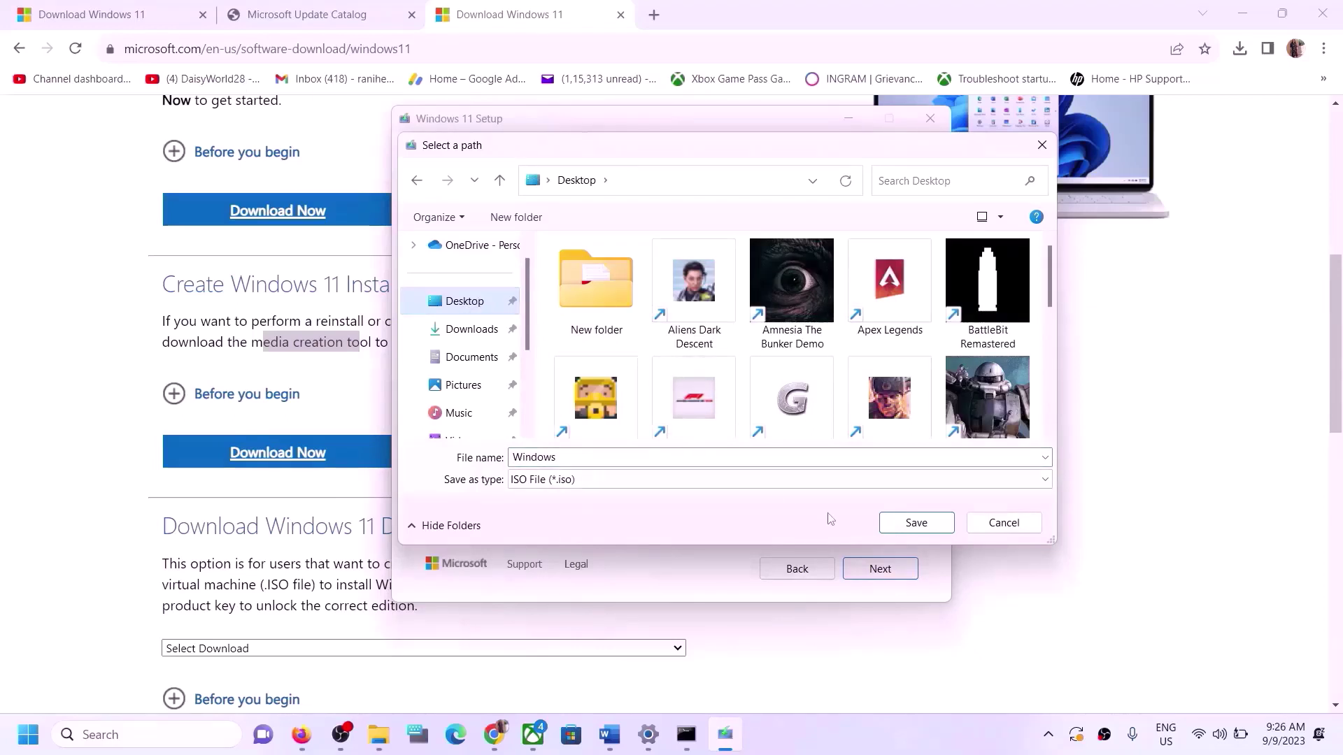
{"action": "left_click", "coordinate": [914, 528]}
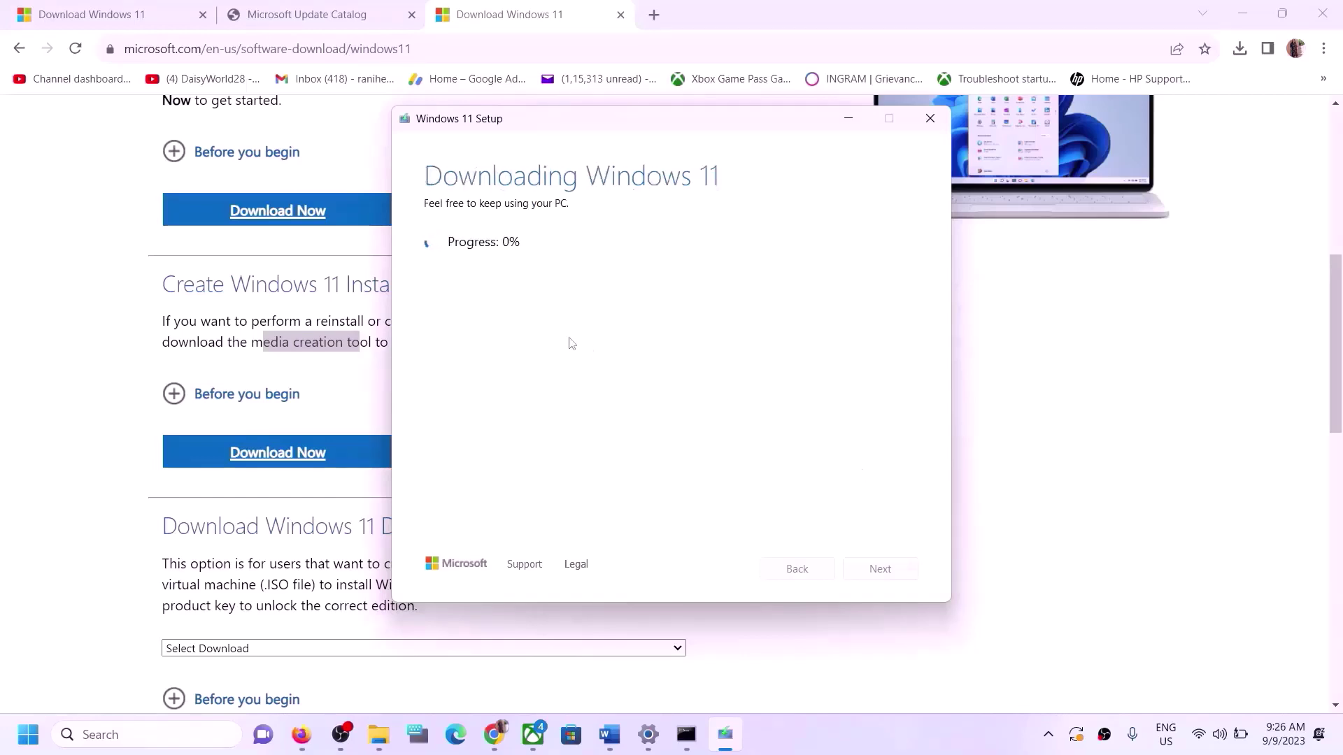
{"action": "left_click", "coordinate": [887, 748]}
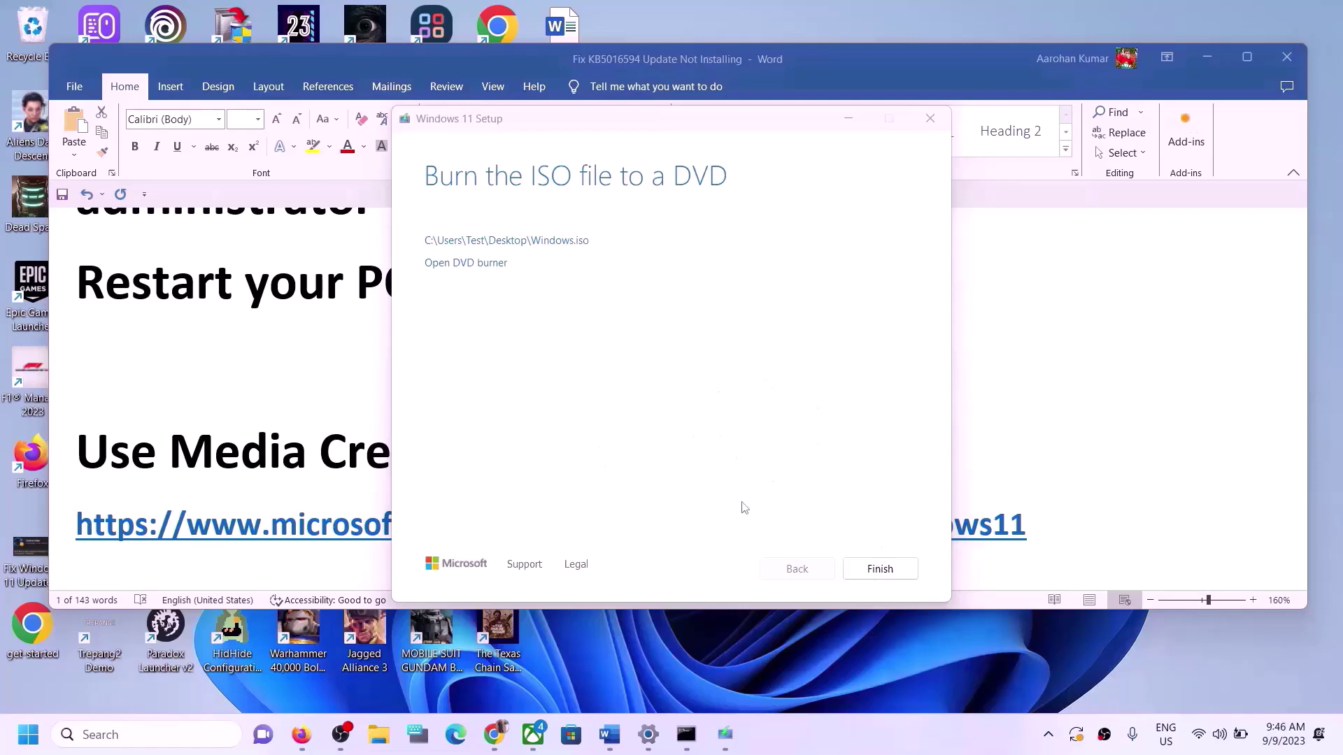
Finish the tool, mount Windows.iso from the desktop, and launch setup from DVD Drive (D:) ESD-ISO
{"action": "left_click", "coordinate": [880, 569]}
{"action": "key", "text": "super+d"}
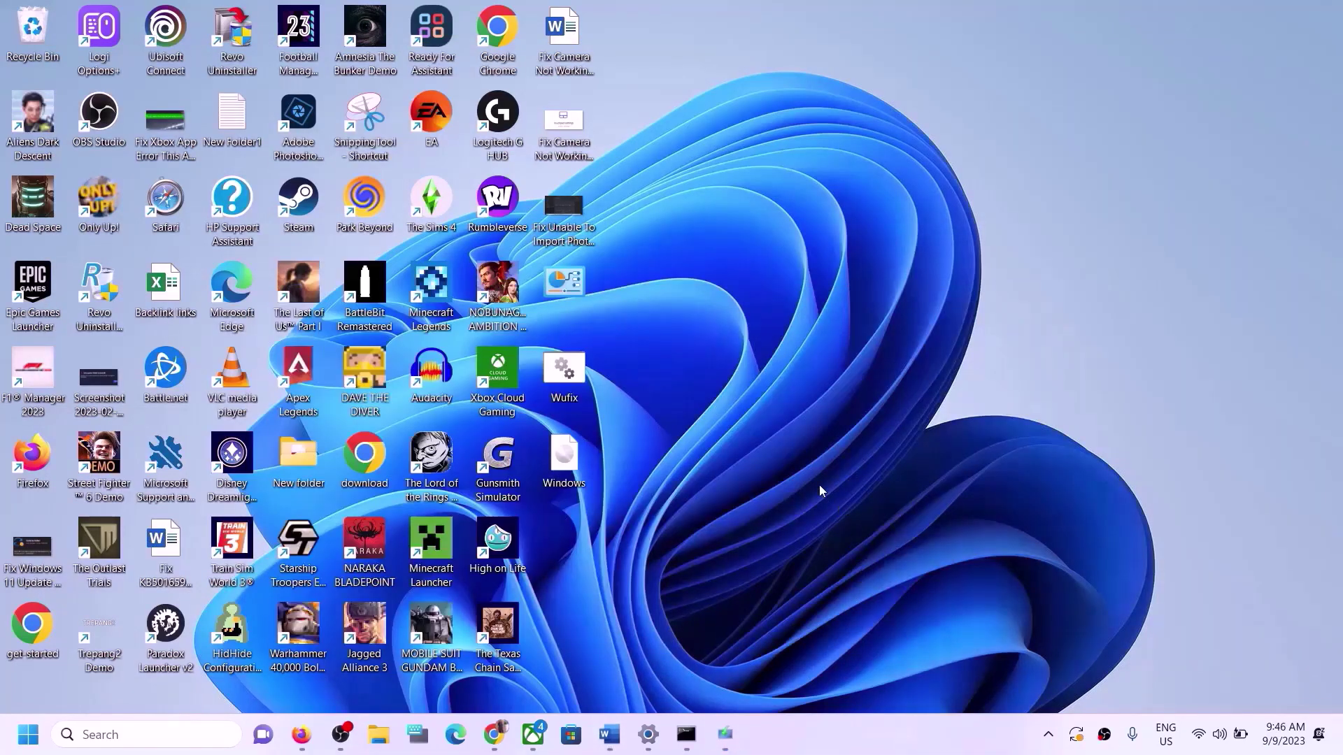
{"action": "left_click", "coordinate": [573, 459]}
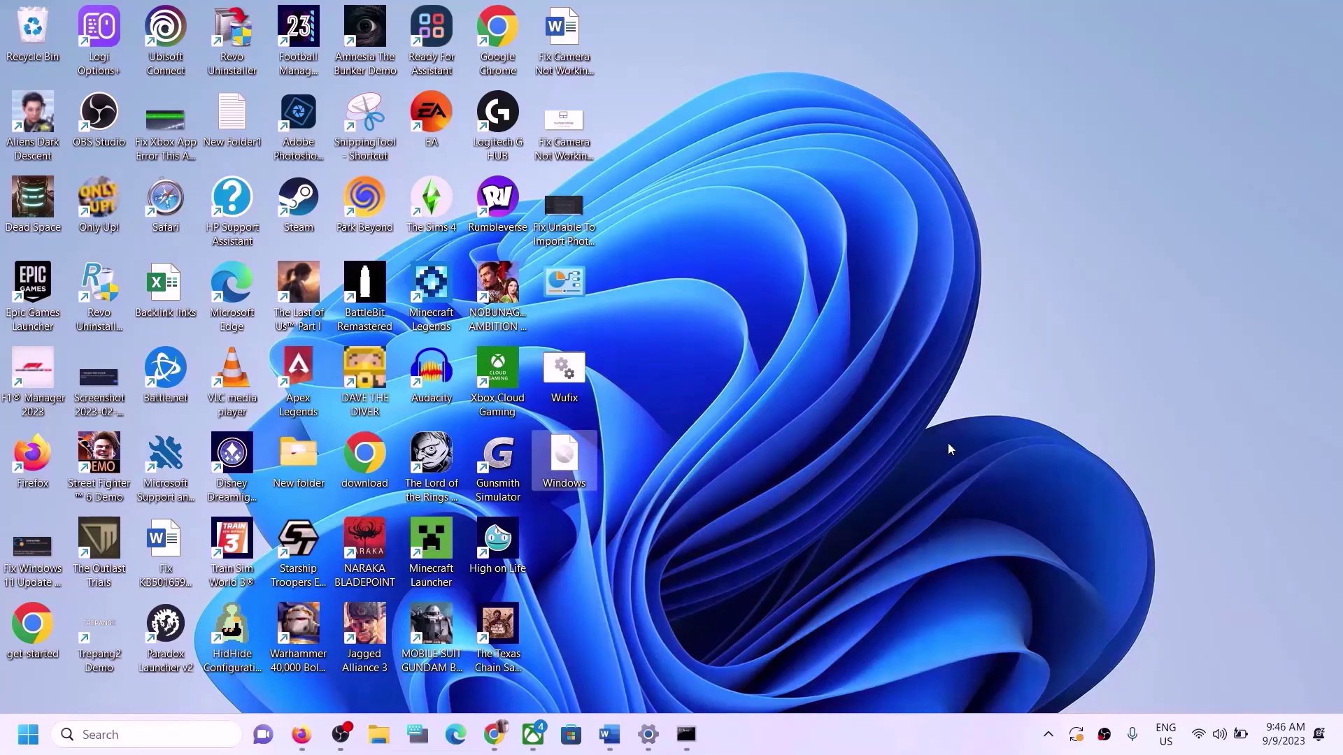
{"action": "key", "text": "Return"}
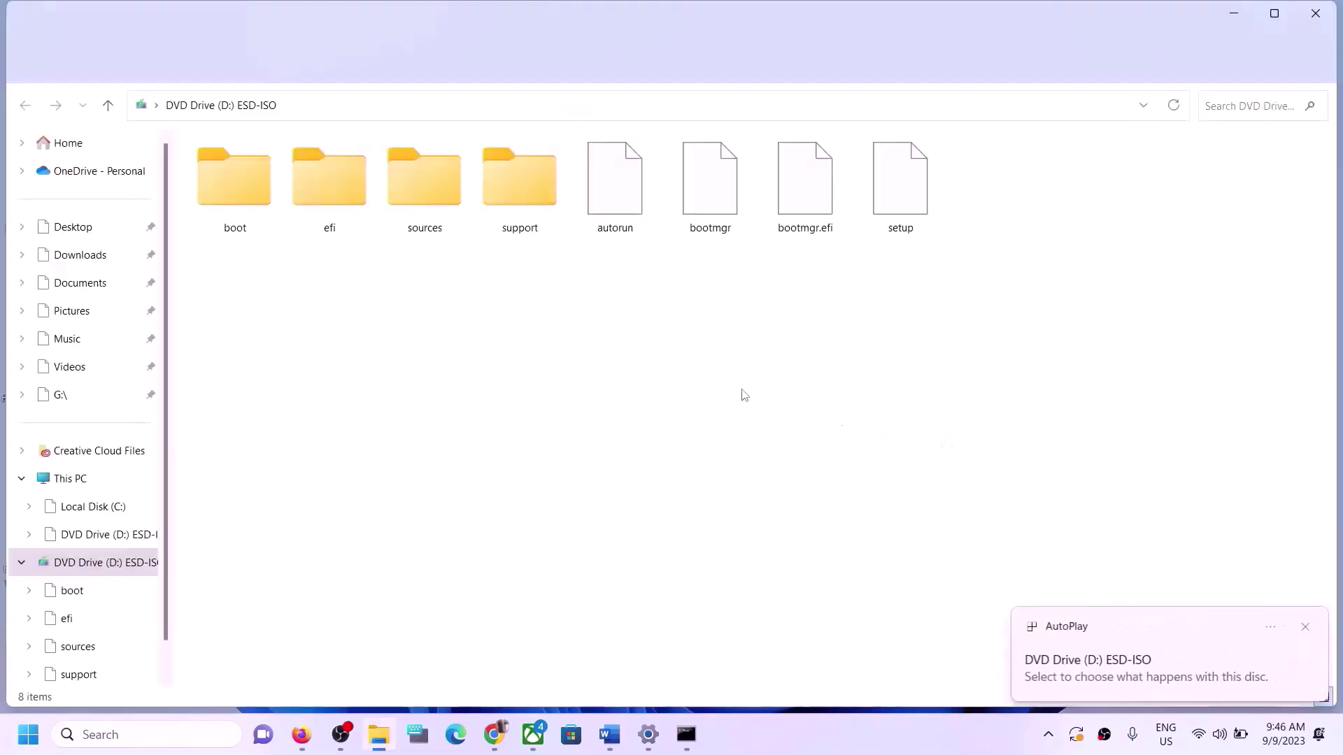
{"action": "left_click", "coordinate": [900, 199]}
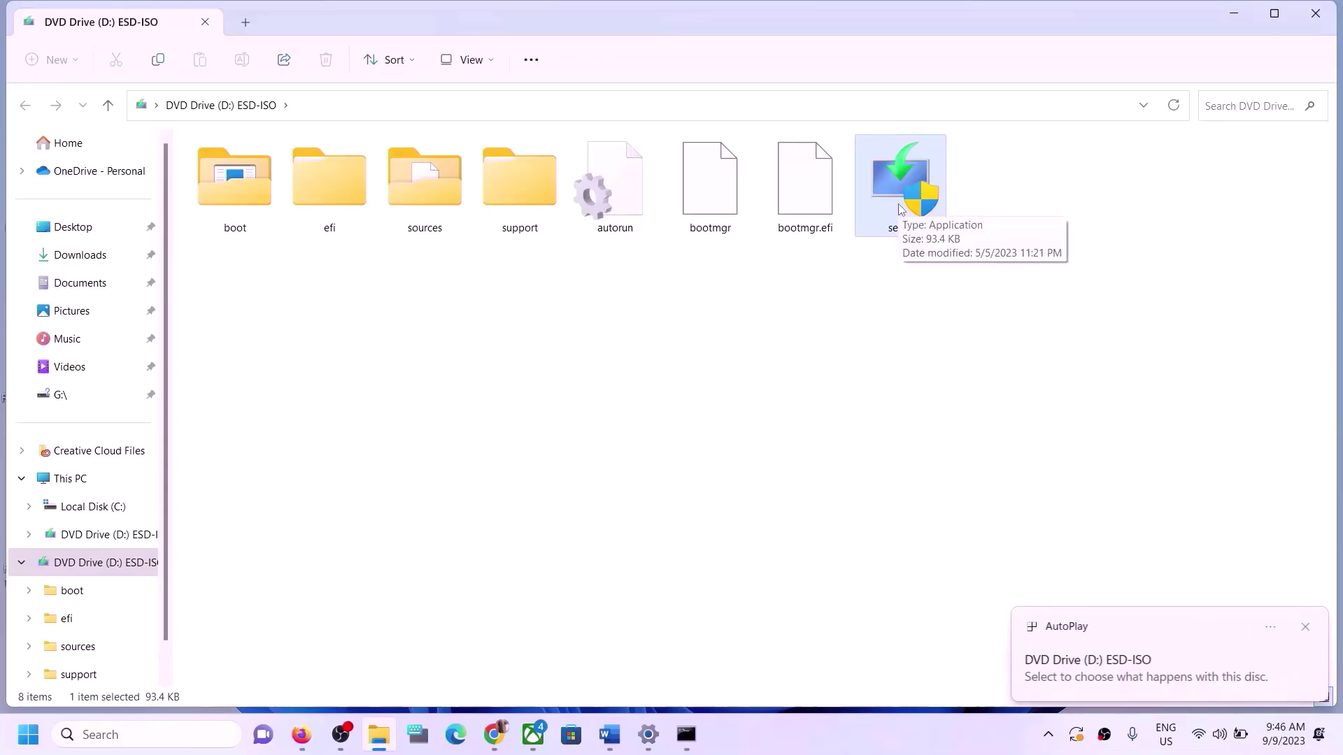
{"action": "double_click", "coordinate": [900, 203]}
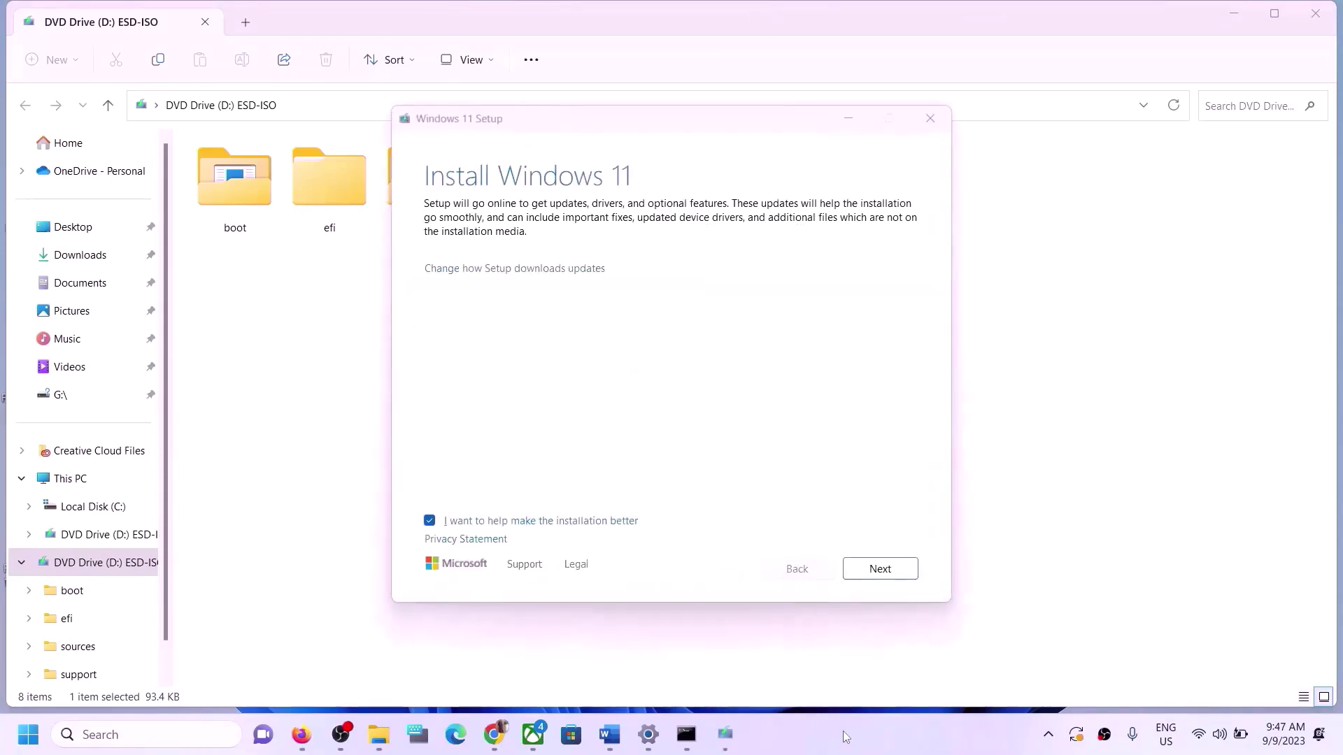
Continue past the Install Windows 11 page and accept the Windows license terms
{"action": "left_click", "coordinate": [887, 572]}
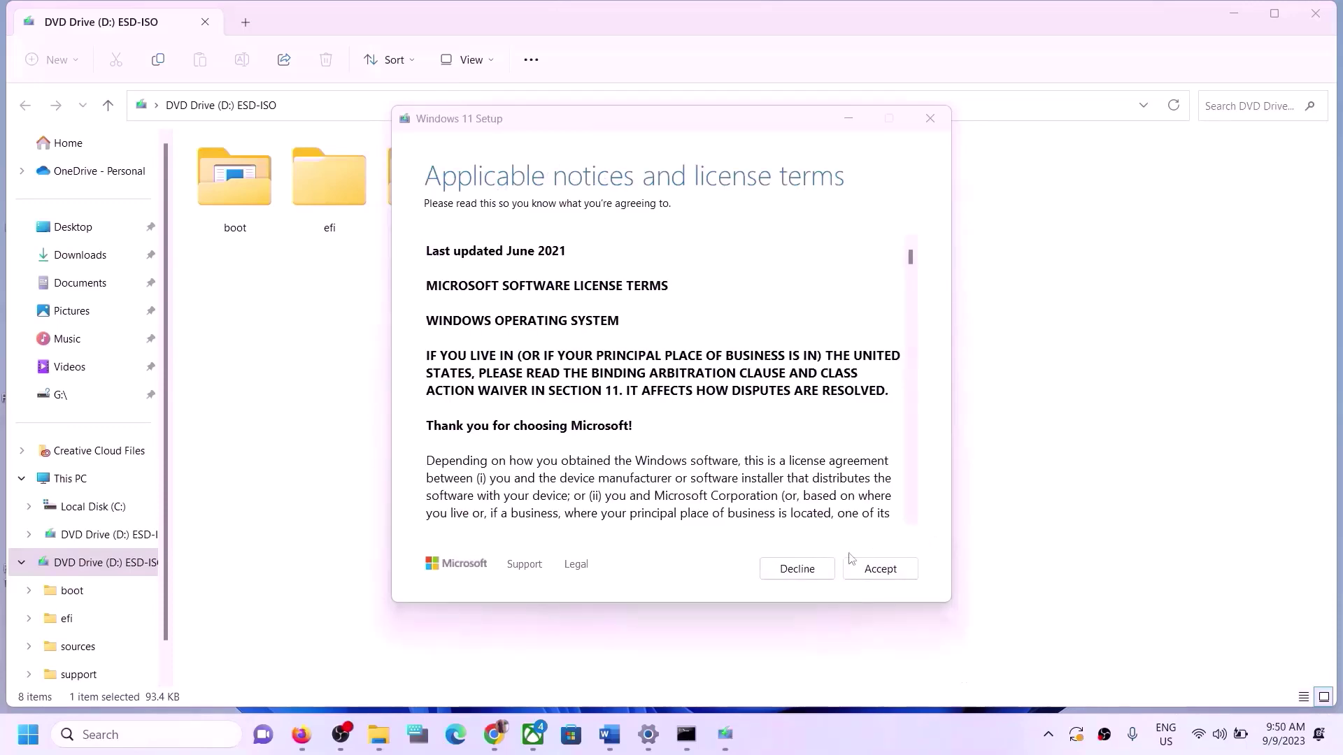
{"action": "left_click", "coordinate": [881, 572]}
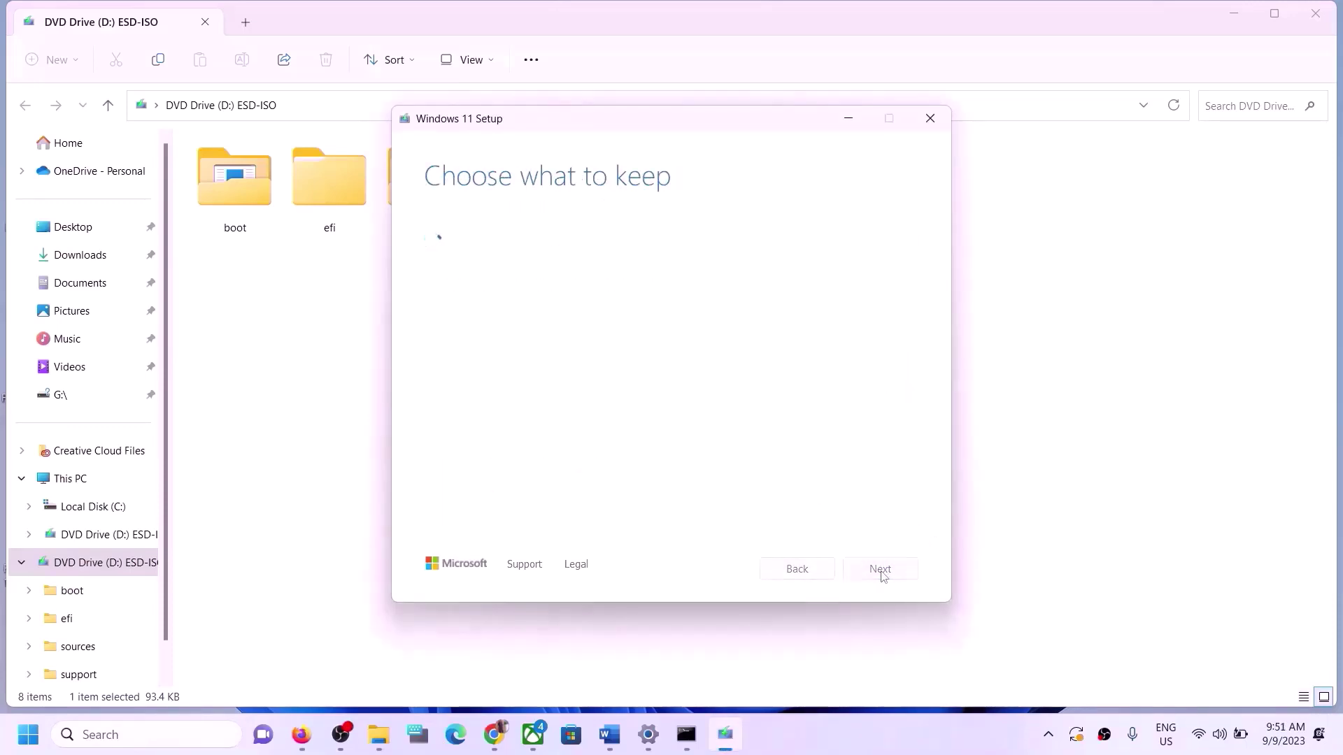